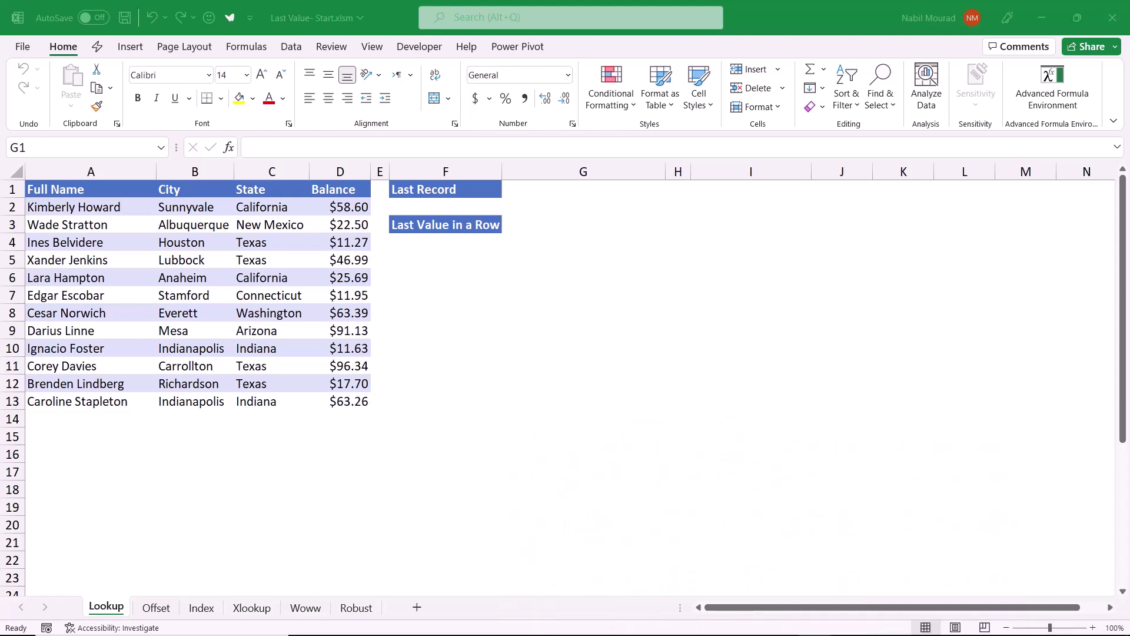
# Step: Enter the formula =A1:A50<>"" in cell G1 beside Last Record to test which name cells are filled
pyautogui.click(583, 189)
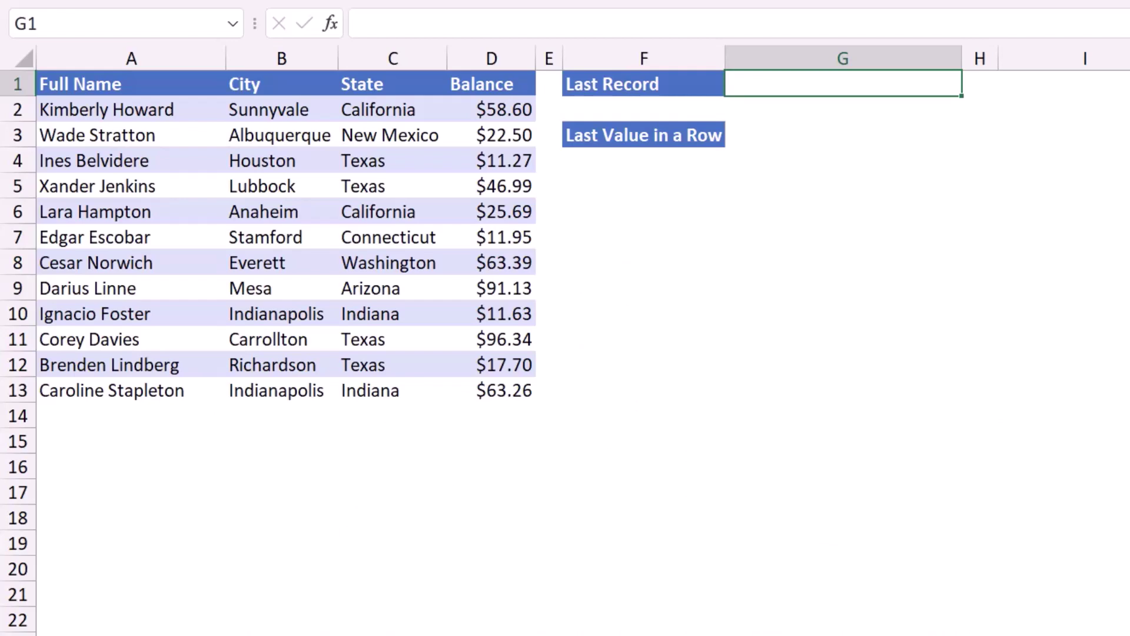
pyautogui.write('=')
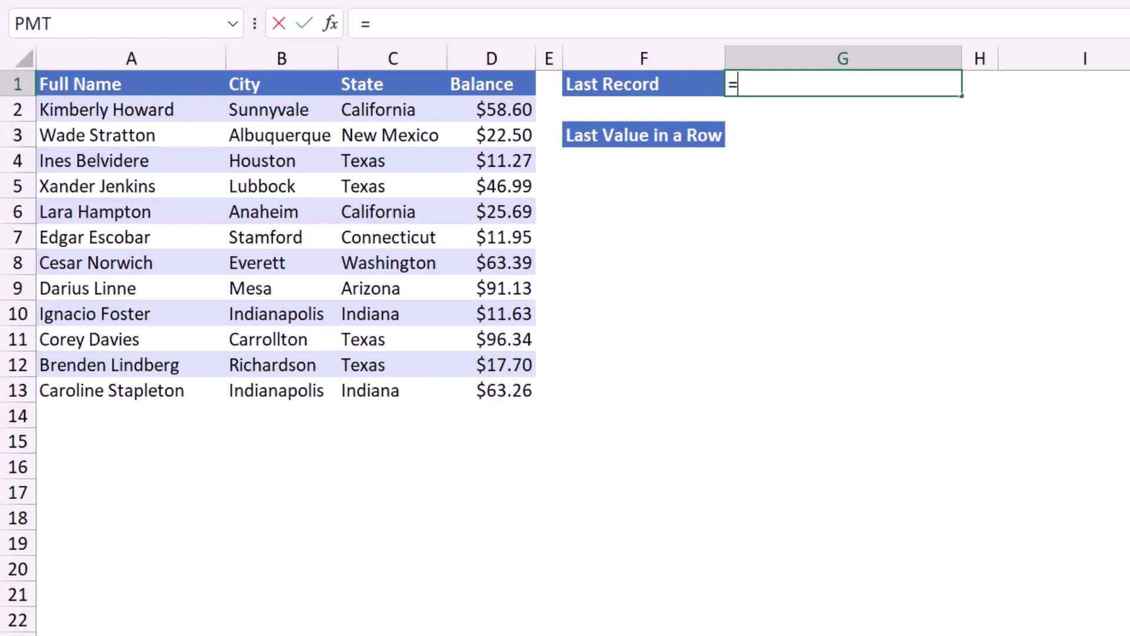
pyautogui.write('A1')
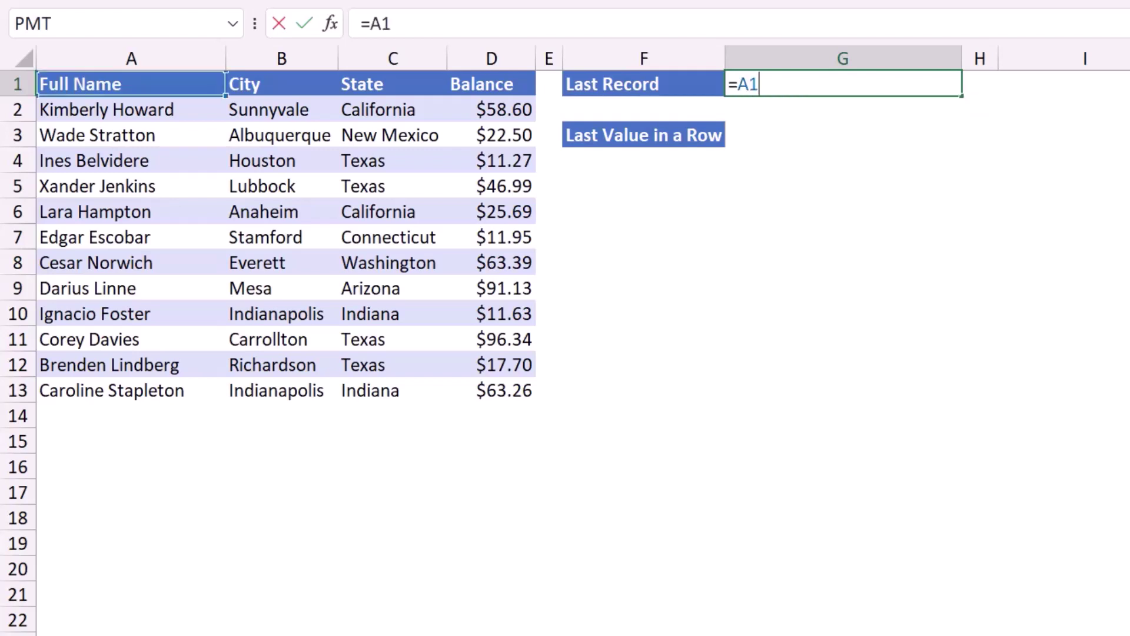
pyautogui.write(':A50')
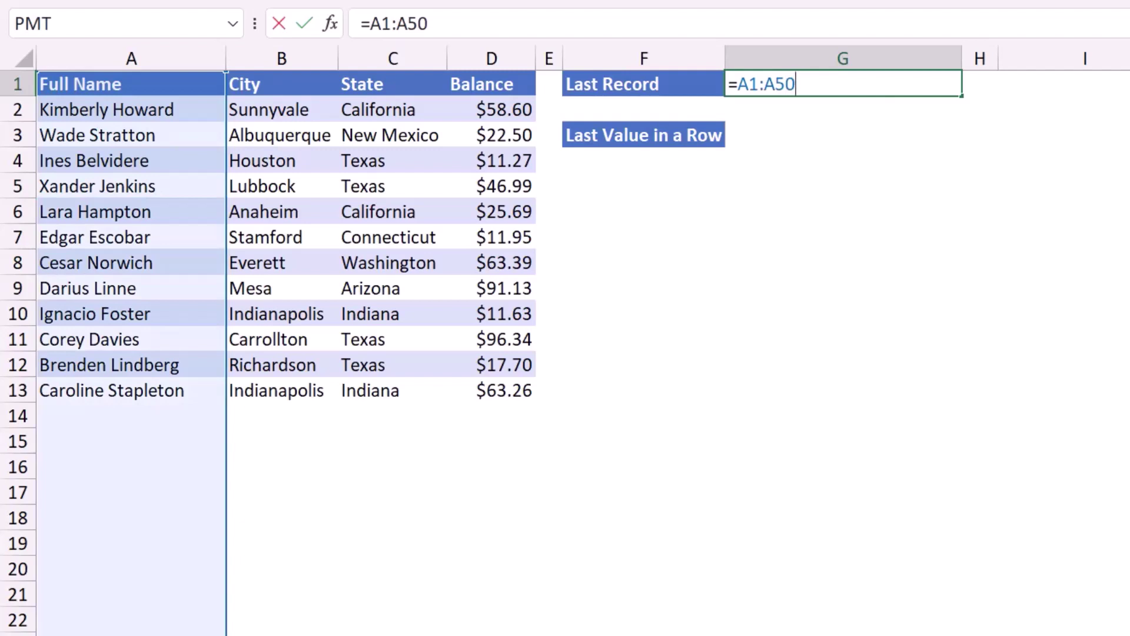
pyautogui.write('<>""')
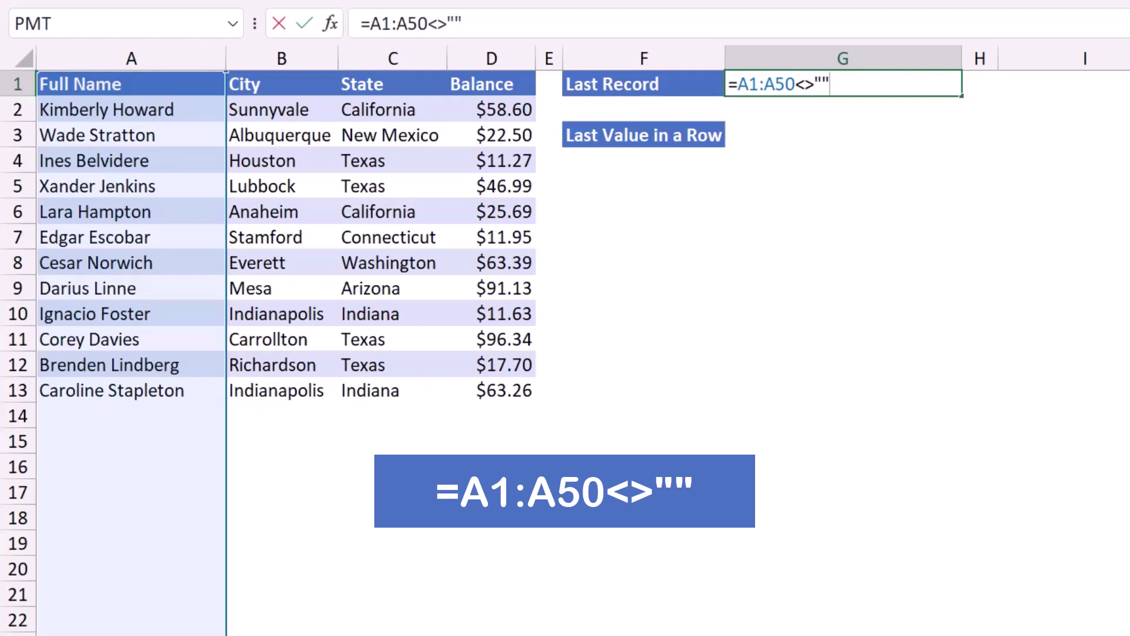
pyautogui.press('Return')
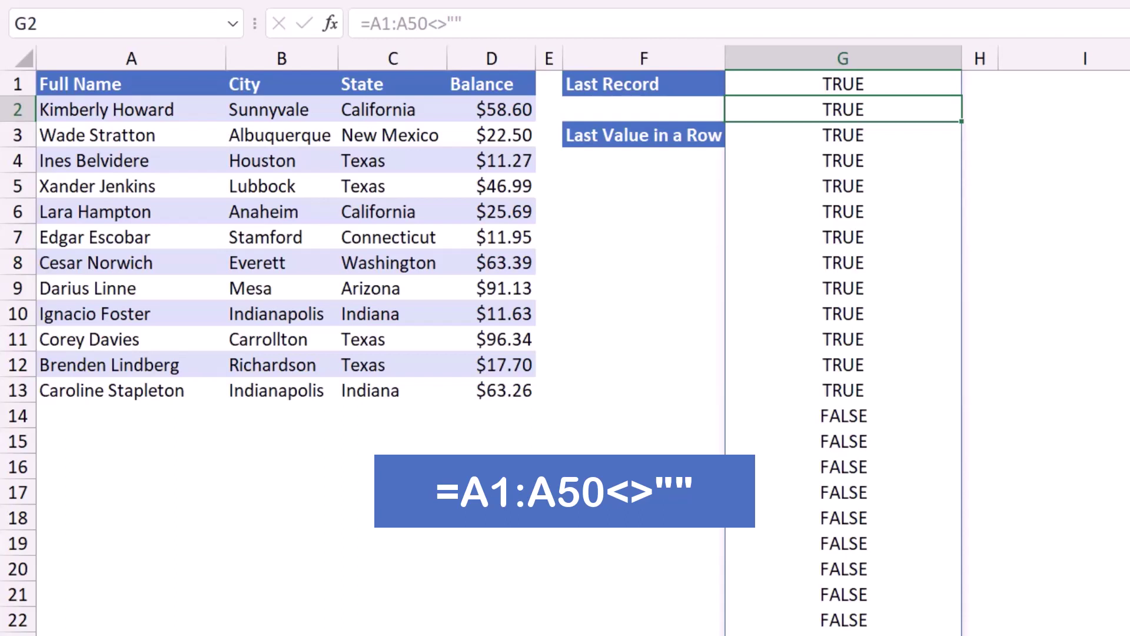
# Step: Change the G1 formula to =1/(A1:A50<>"") so that 1 is divided by the non-blank test
pyautogui.click(843, 85)
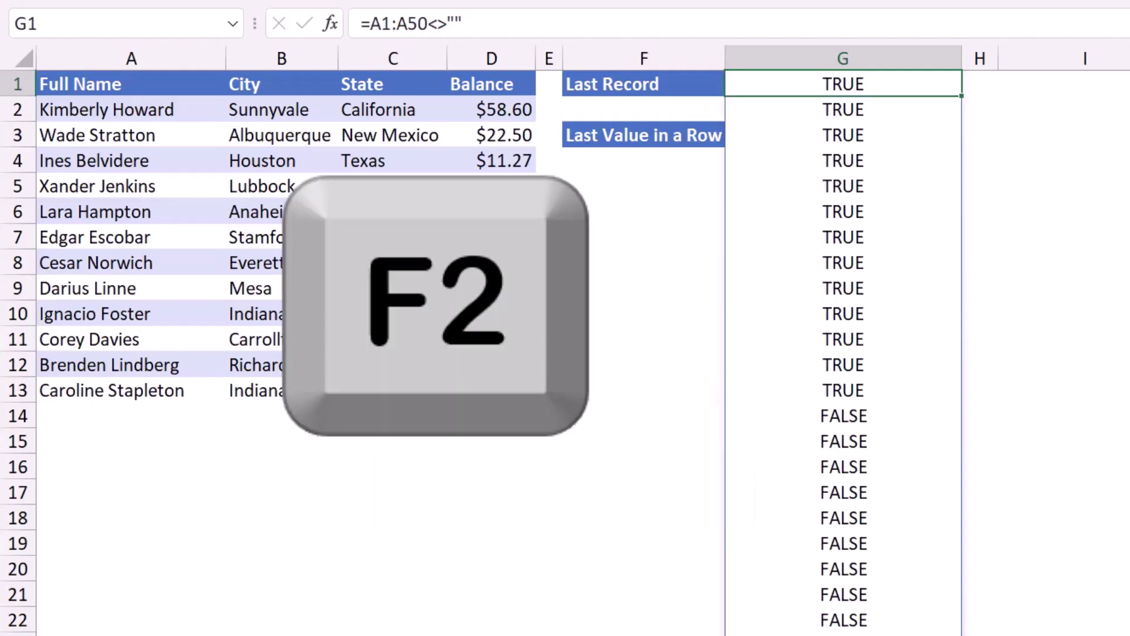
pyautogui.press('F2')
pyautogui.click(739, 84)
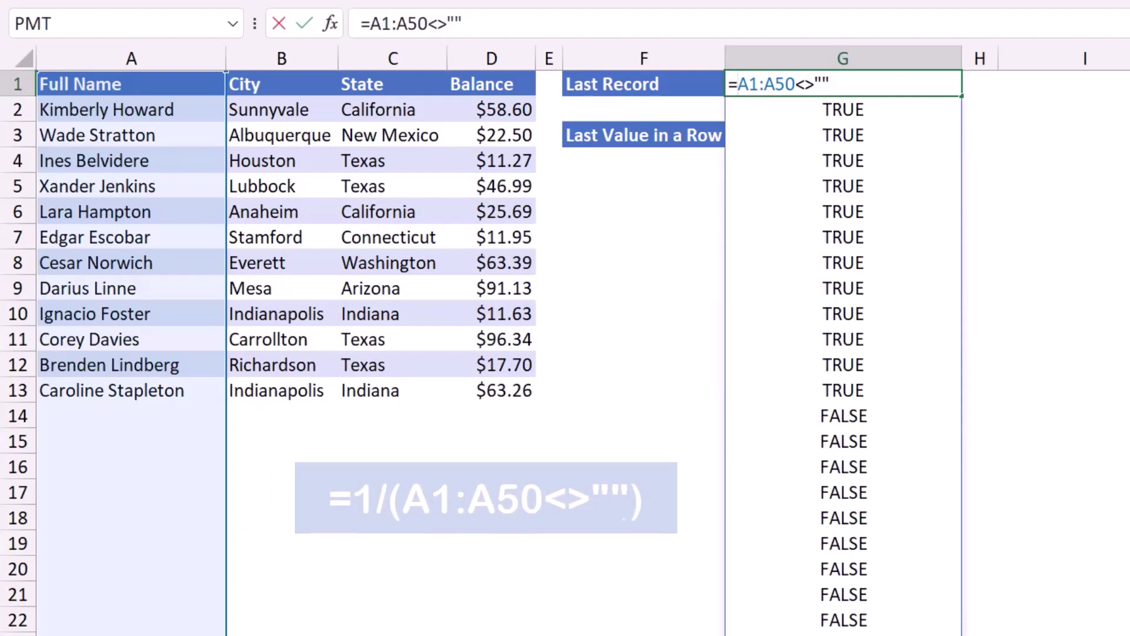
pyautogui.write('1/')
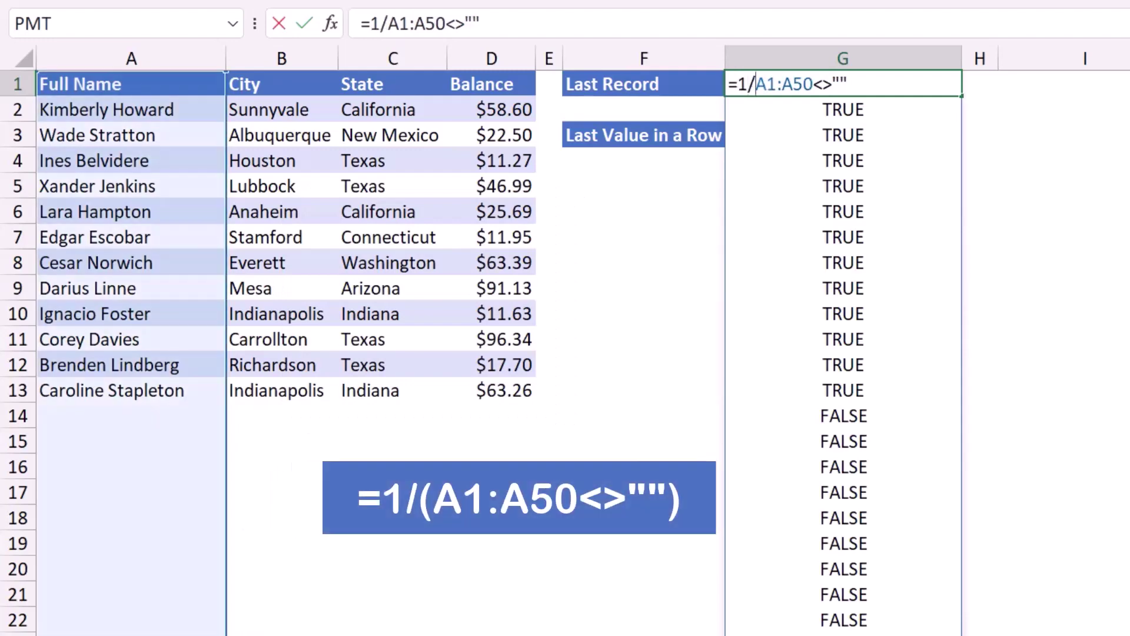
pyautogui.write('(')
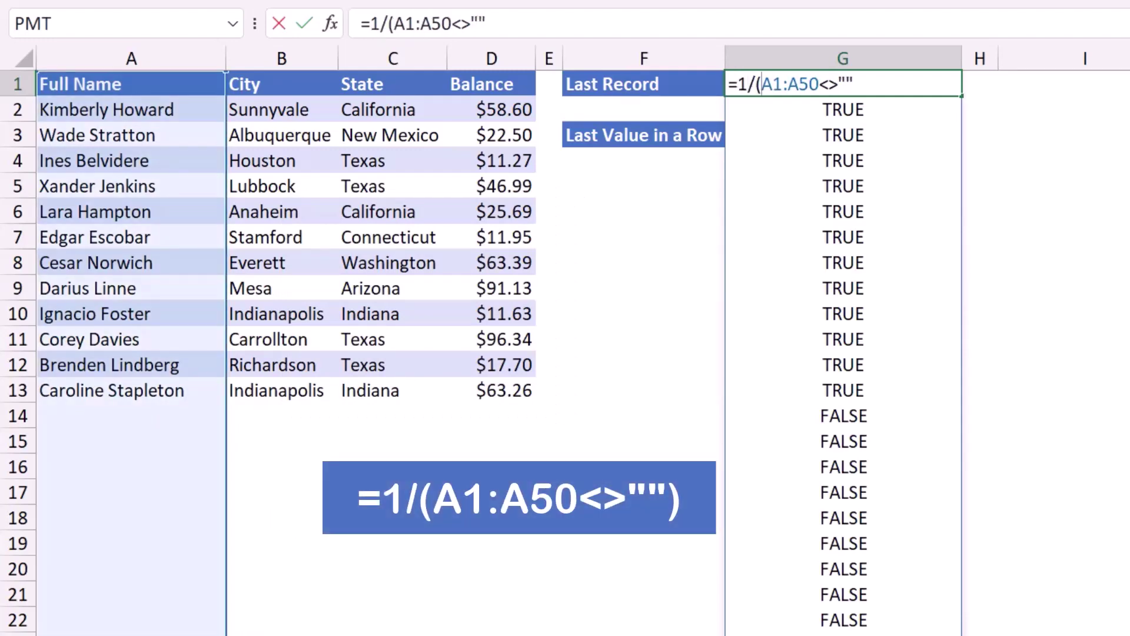
pyautogui.click(854, 84)
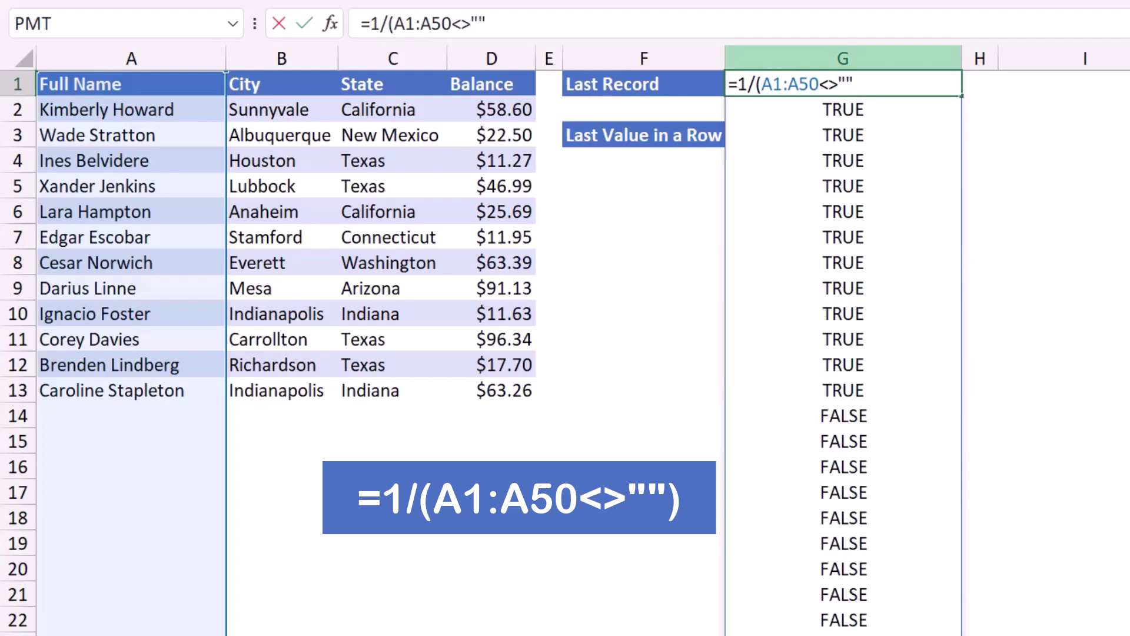
pyautogui.write(')')
pyautogui.press('Return')
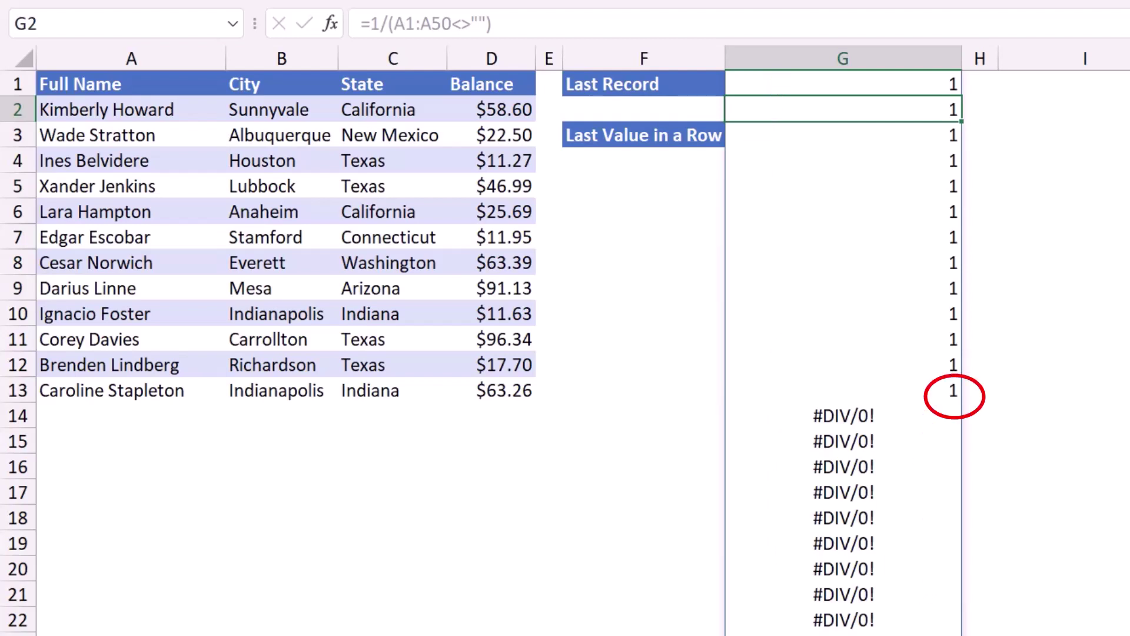
# Step: Wrap the G1 formula in a LOOKUP function with 2 as lookup value and the existing expression as lookup vector
pyautogui.click(843, 84)
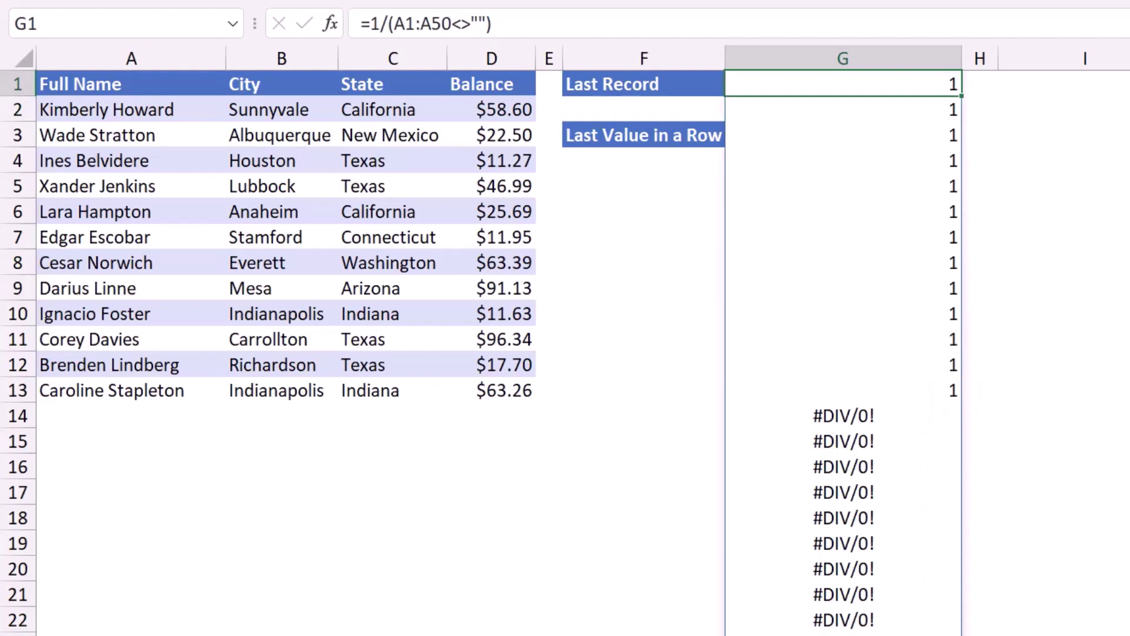
pyautogui.press('F2')
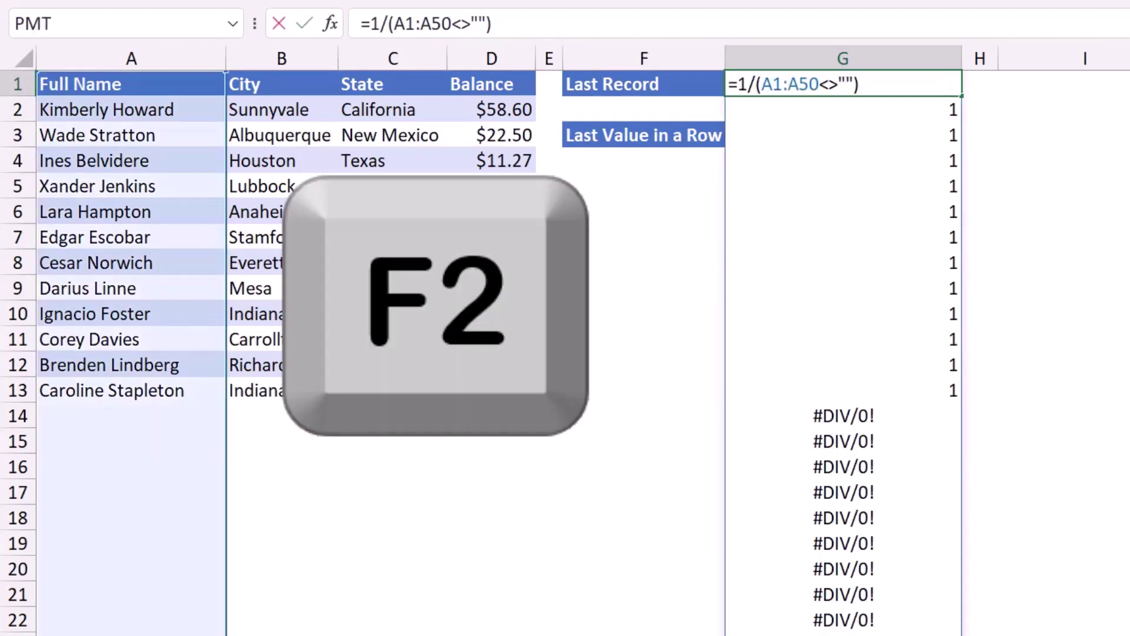
pyautogui.click(739, 84)
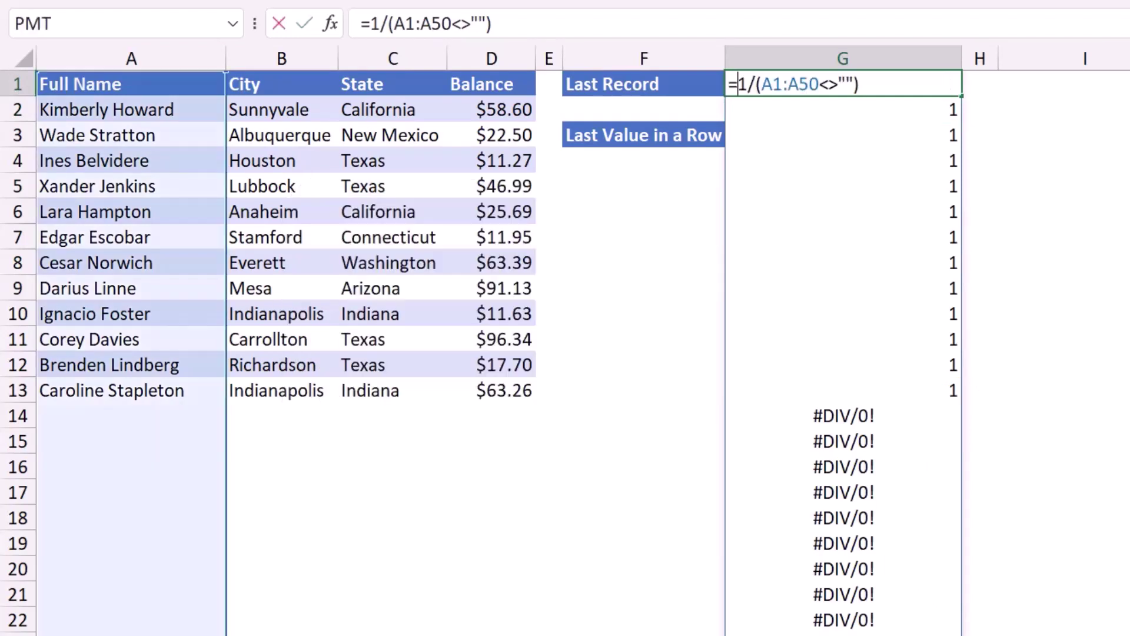
pyautogui.write('loo')
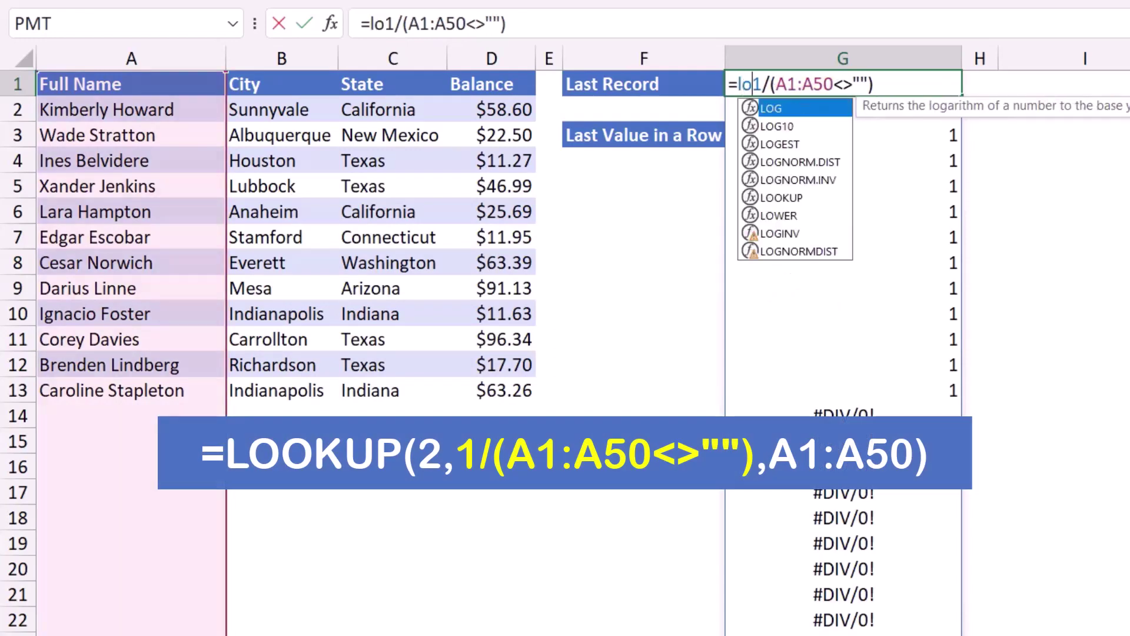
pyautogui.press('Tab')
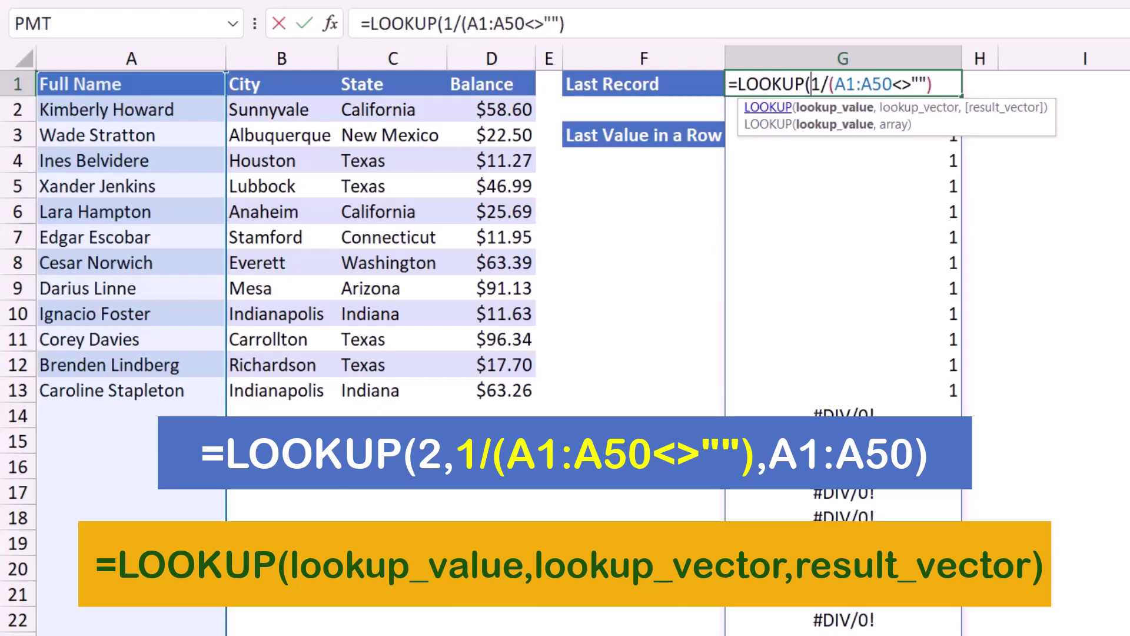
pyautogui.write('2')
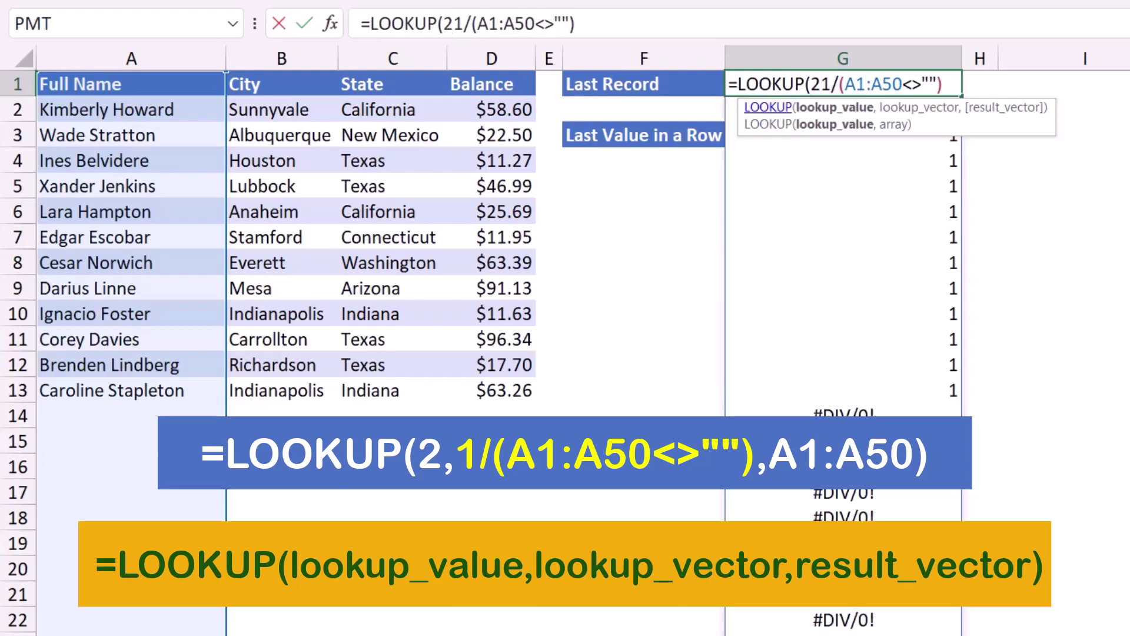
pyautogui.write(',')
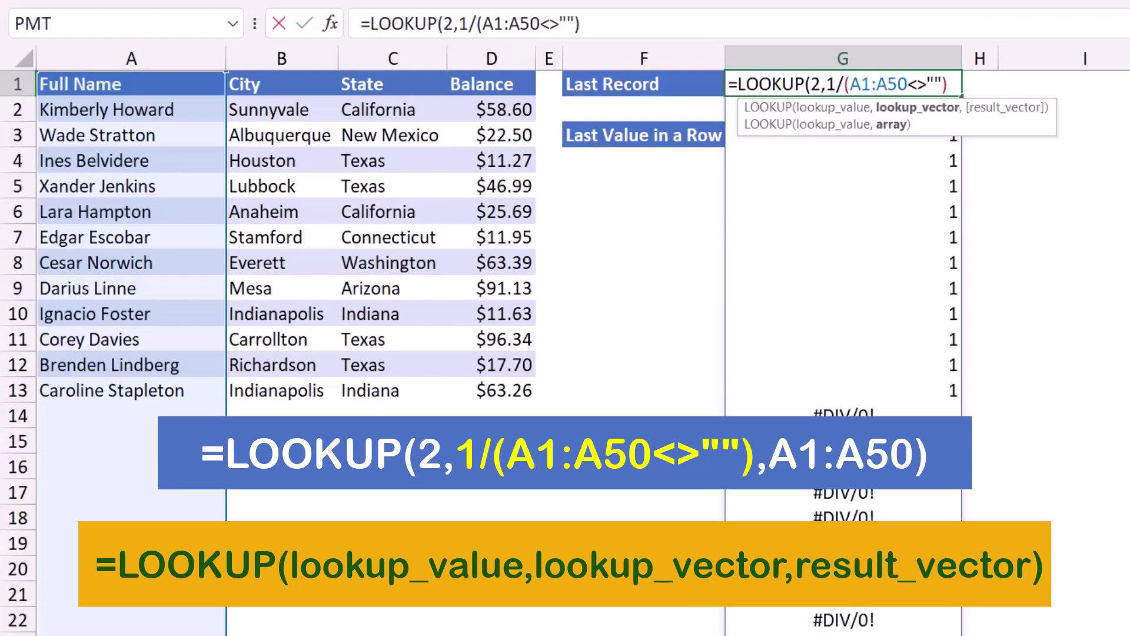
# Step: Add A1:A50 as the result vector and complete the G1 formula as =LOOKUP(2,1/(A1:A50<>""),A1:A50)
pyautogui.press('End')
pyautogui.write(',')
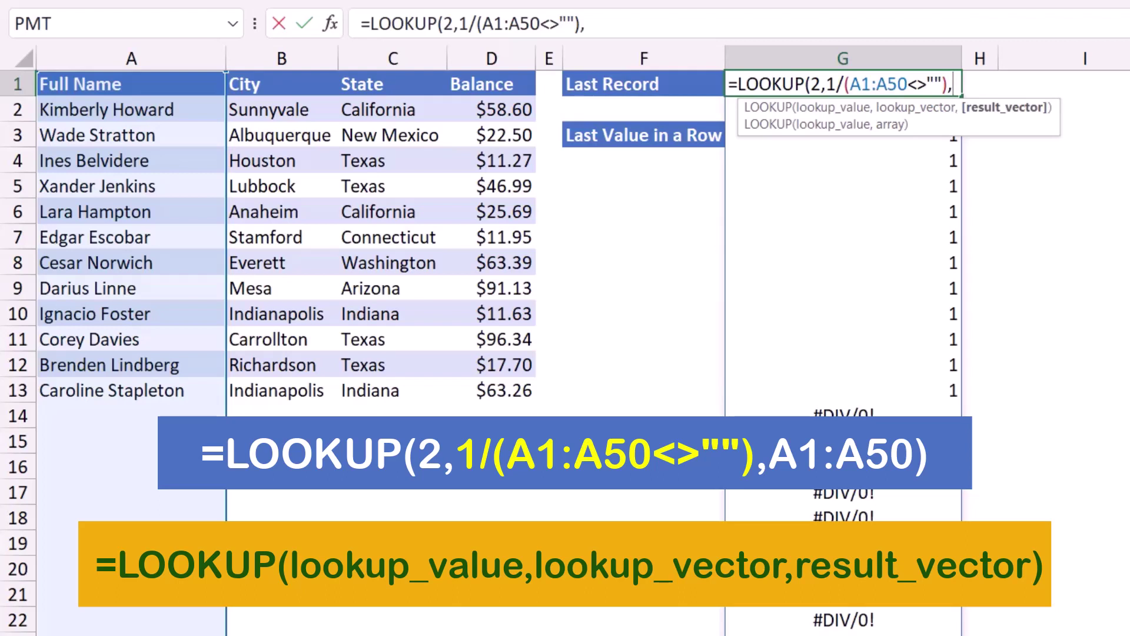
pyautogui.write('A1')
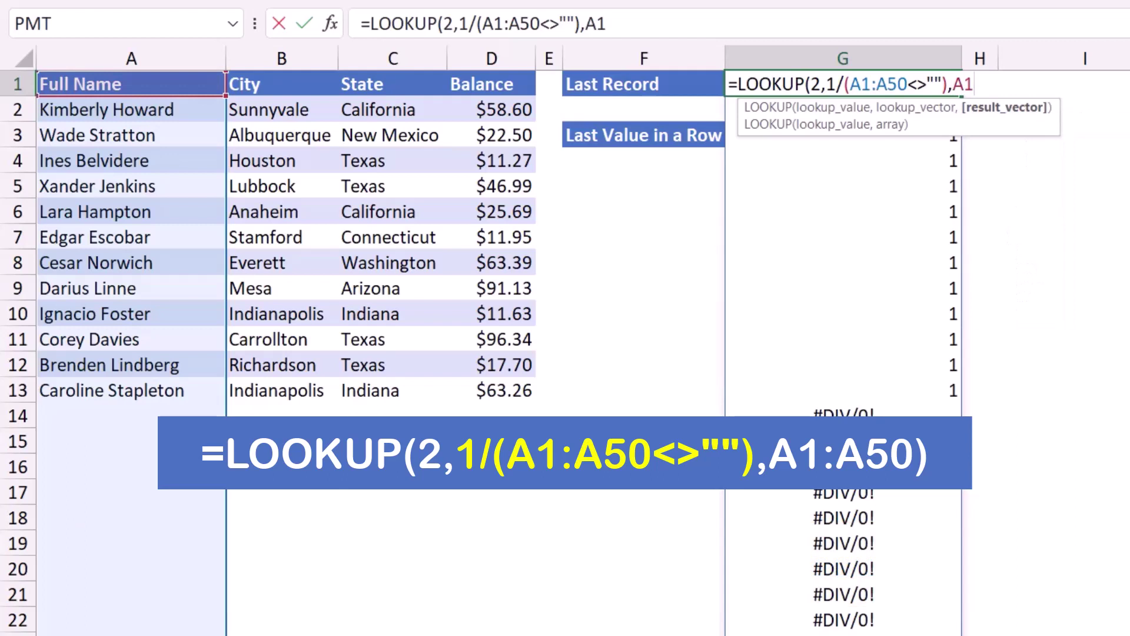
pyautogui.write(':A50')
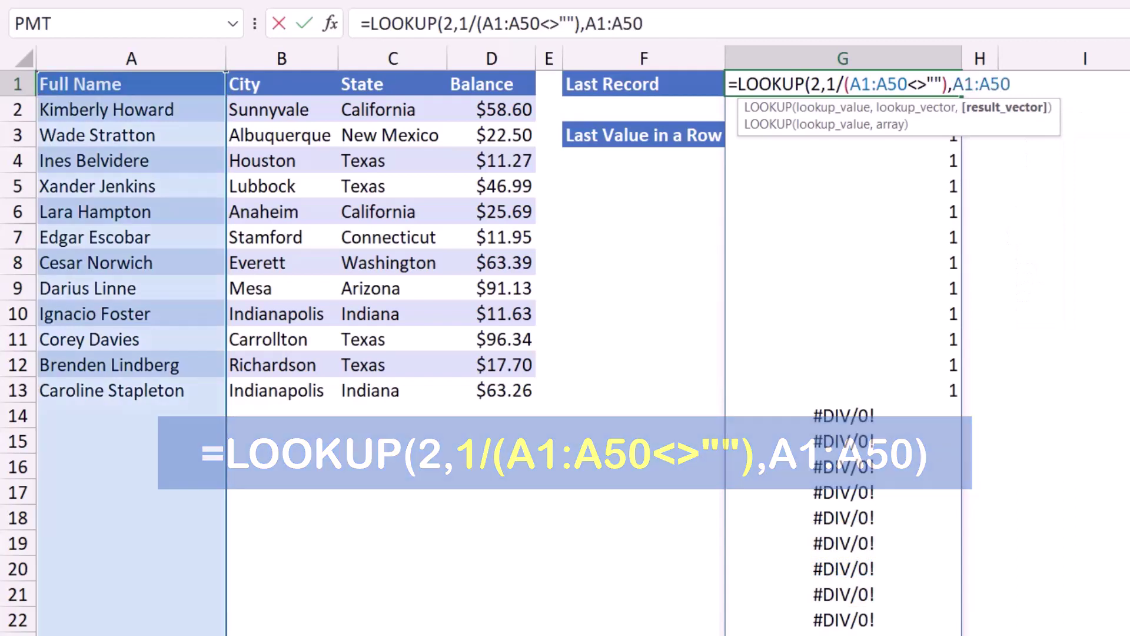
pyautogui.write(')')
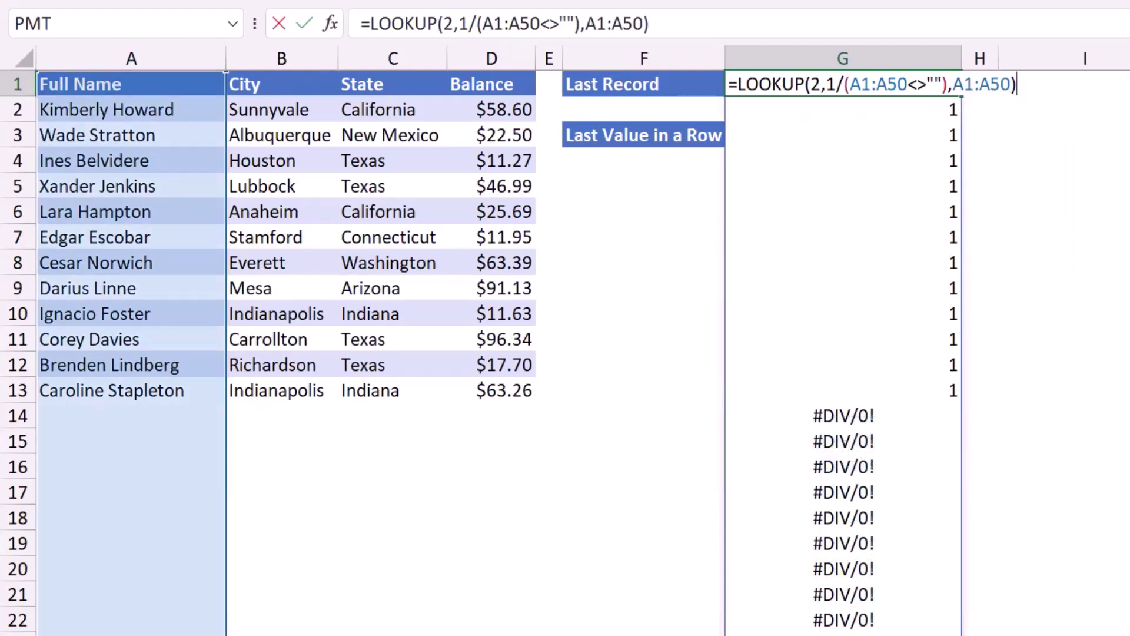
pyautogui.hotkey('ctrl', 'Return')
pyautogui.press('Return')
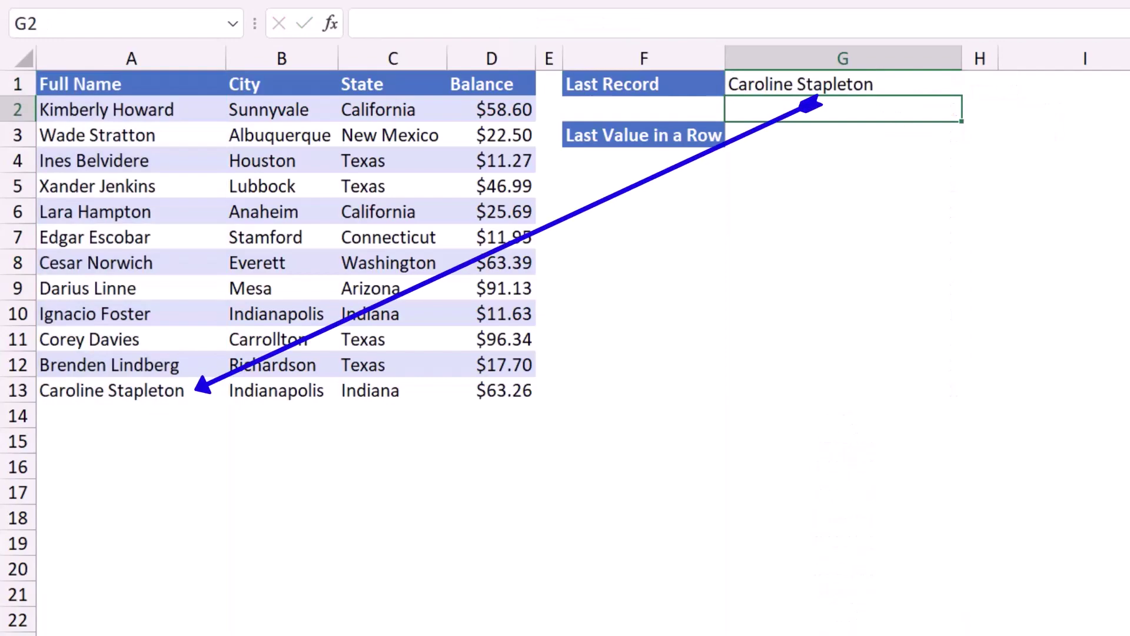
# Step: Fill the Last Record formula from G1 across to J1 and widen column H to fit the city name
pyautogui.click(843, 85)
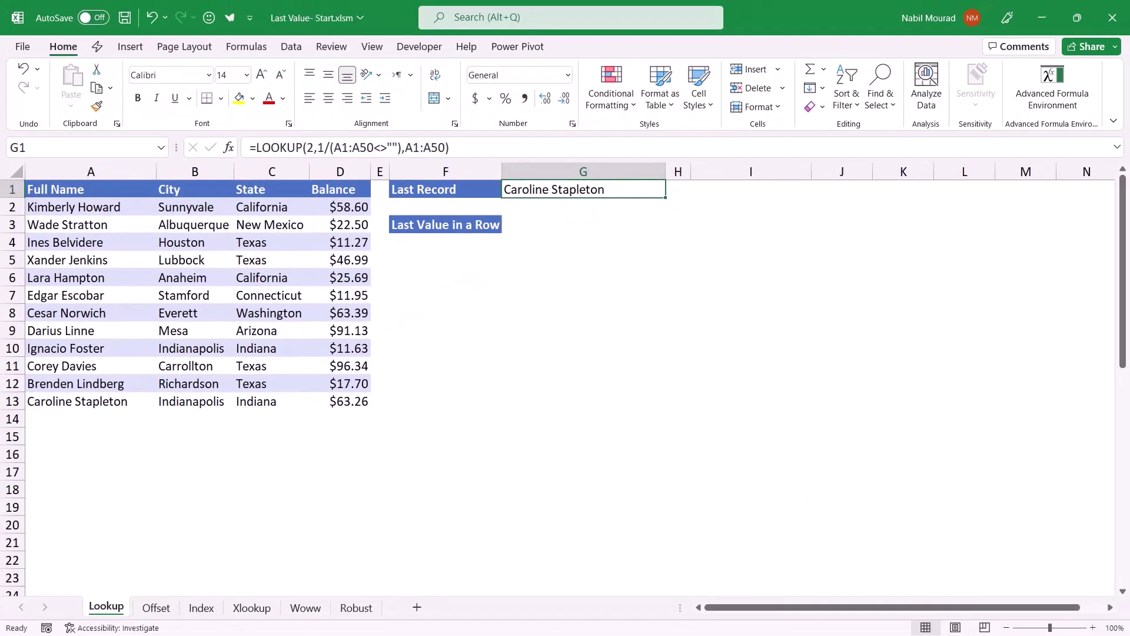
pyautogui.moveTo(962, 96); pyautogui.dragTo(983, 94)
pyautogui.moveTo(665, 198); pyautogui.dragTo(872, 194)
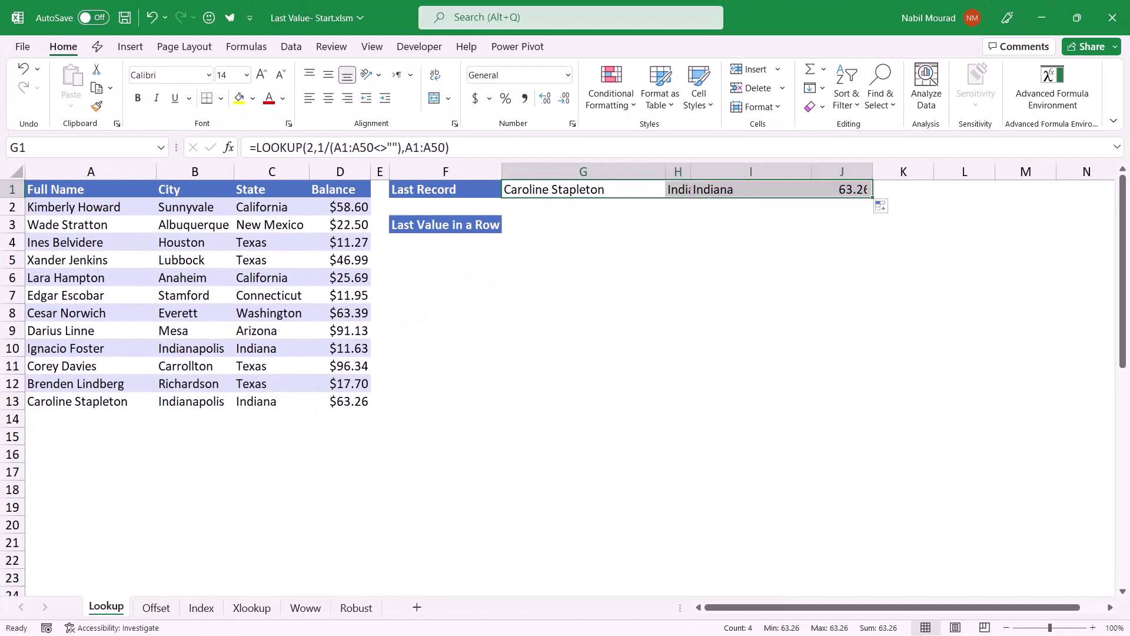
pyautogui.moveTo(691, 172); pyautogui.dragTo(733, 172)
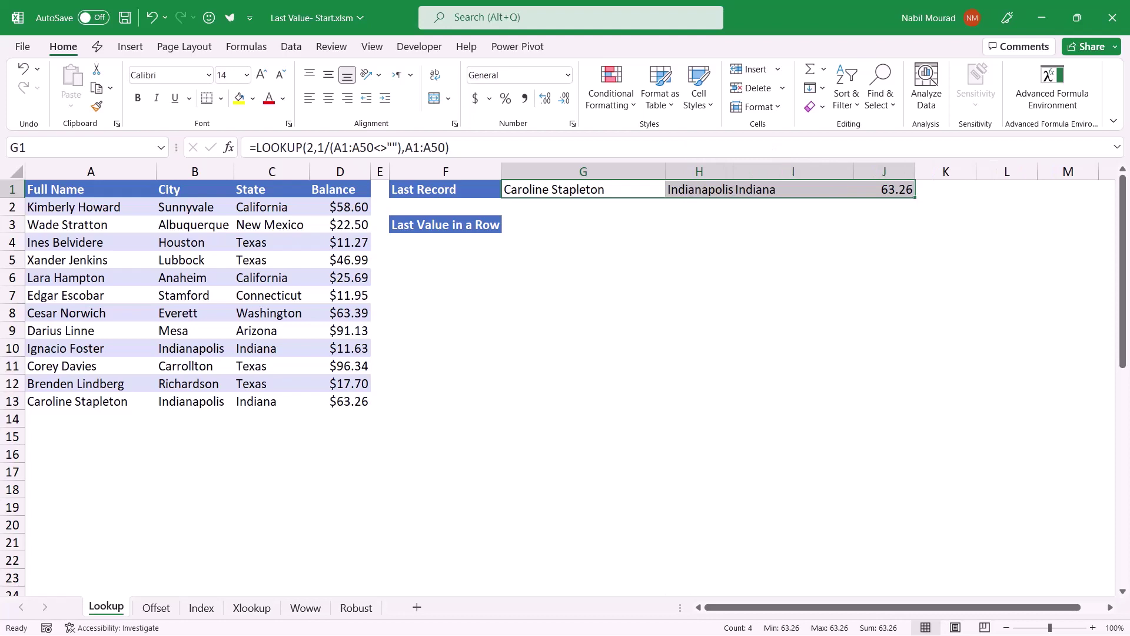
# Step: Move the extra records in H27:K35 to the end of the table, starting at cell A14
pyautogui.scroll(-7, 563, 388)
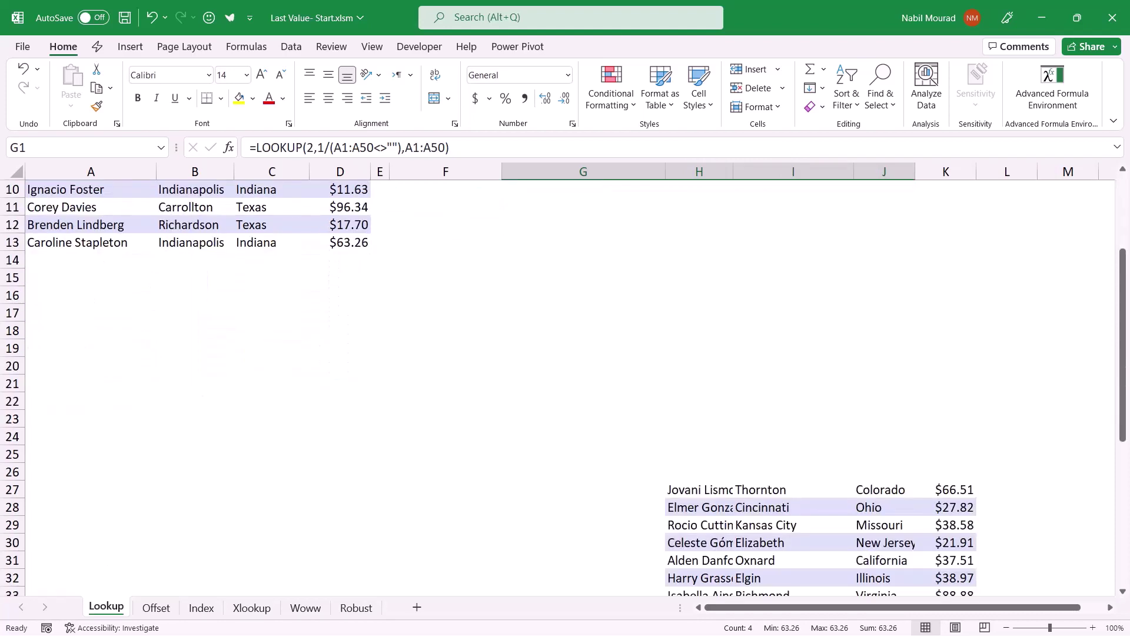
pyautogui.moveTo(699, 277); pyautogui.dragTo(946, 419)
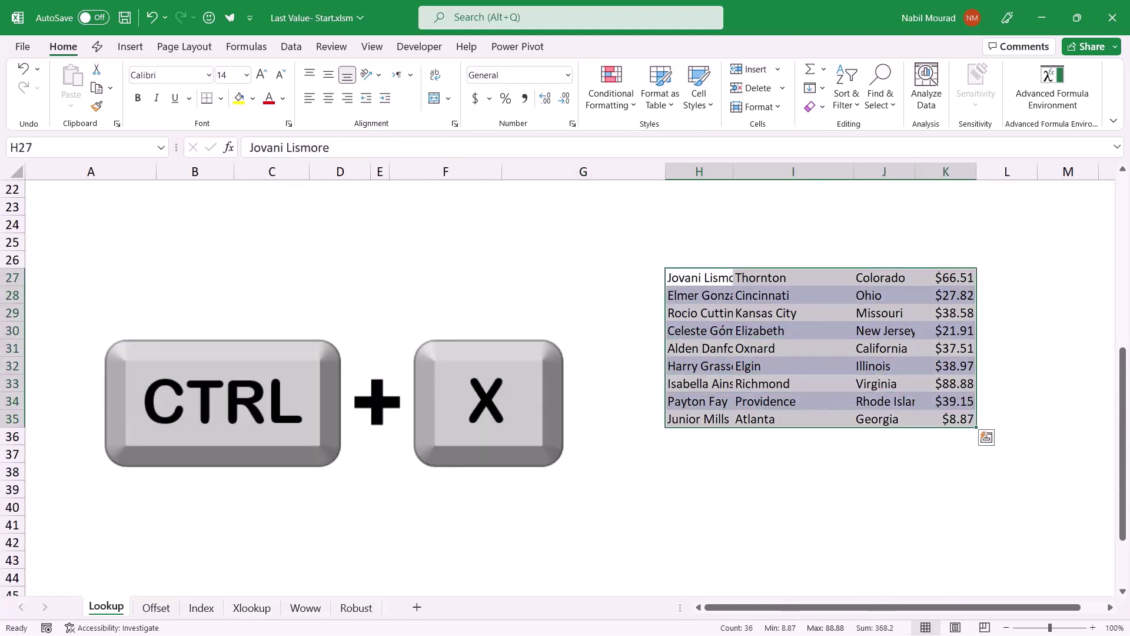
pyautogui.hotkey('ctrl', 'x')
pyautogui.scroll(5, 563, 389)
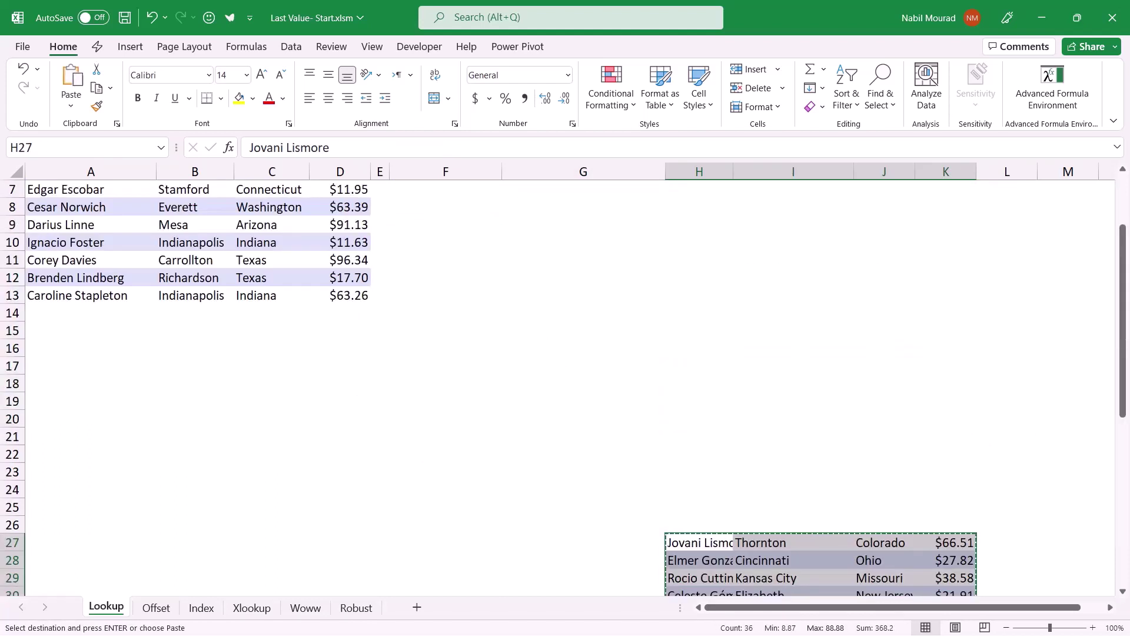
pyautogui.click(91, 314)
pyautogui.hotkey('ctrl', 'v')
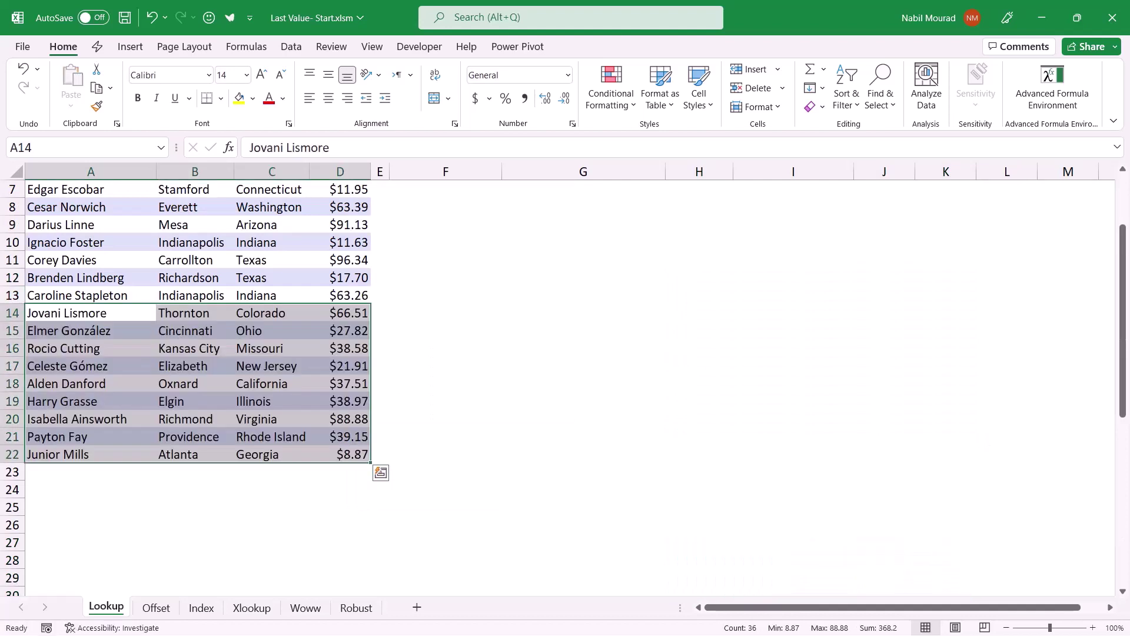
pyautogui.click(91, 454)
pyautogui.scroll(2, 448, 388)
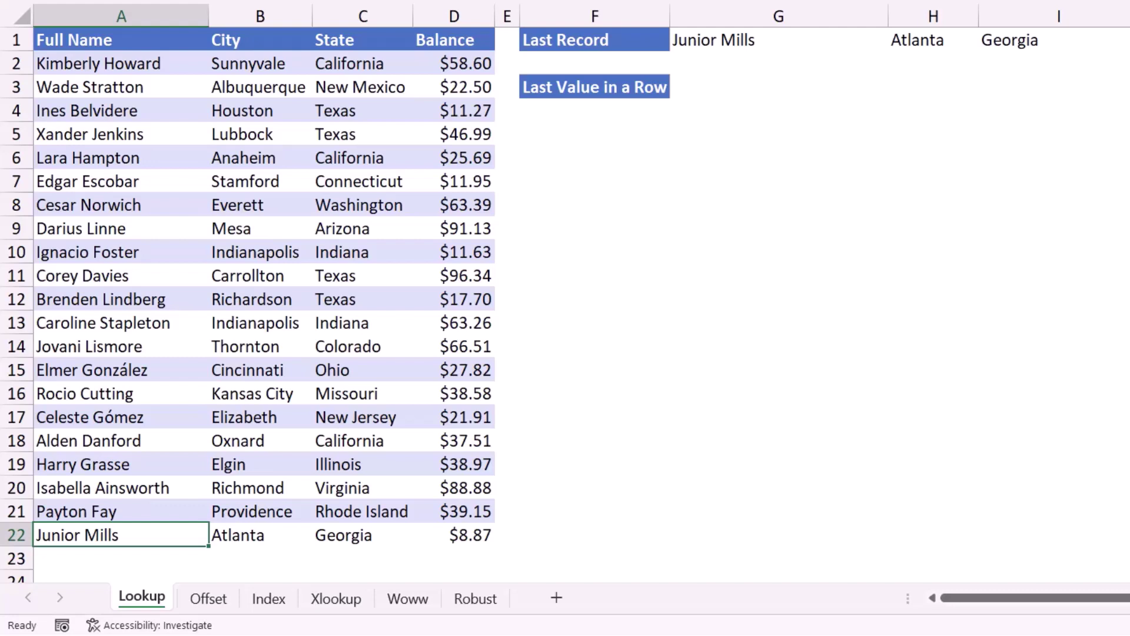
# Step: Start a LOOKUP formula in G3 with 2 as the lookup value and 1/(A6:L6<>"") as the lookup vector
pyautogui.click(778, 86)
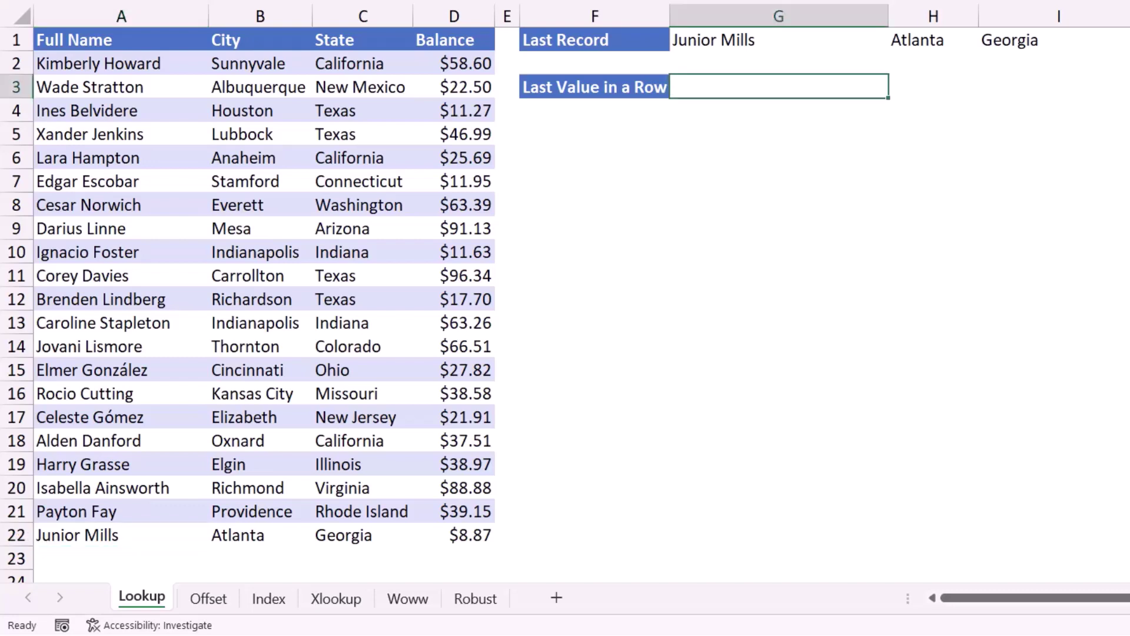
pyautogui.write('=loo')
pyautogui.press('Tab')
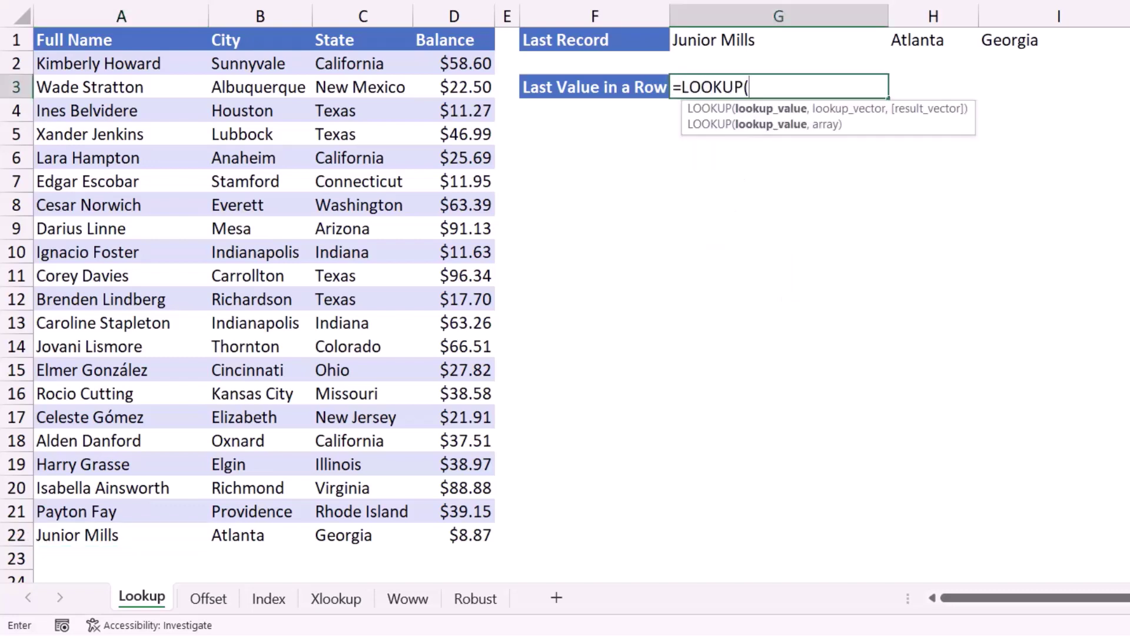
pyautogui.write('2')
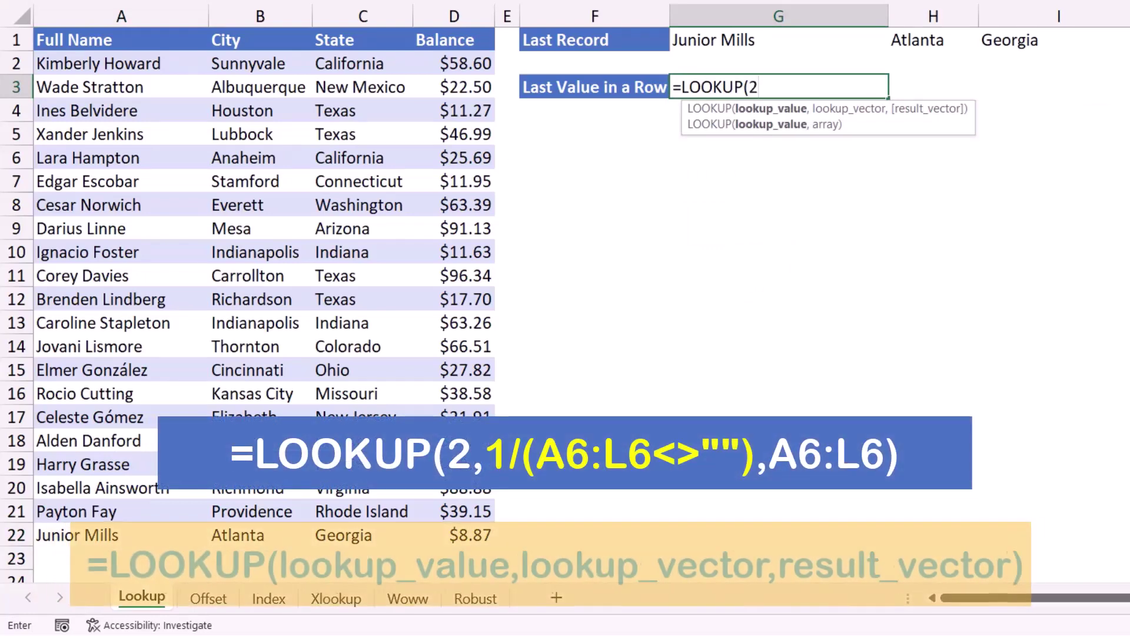
pyautogui.write(',')
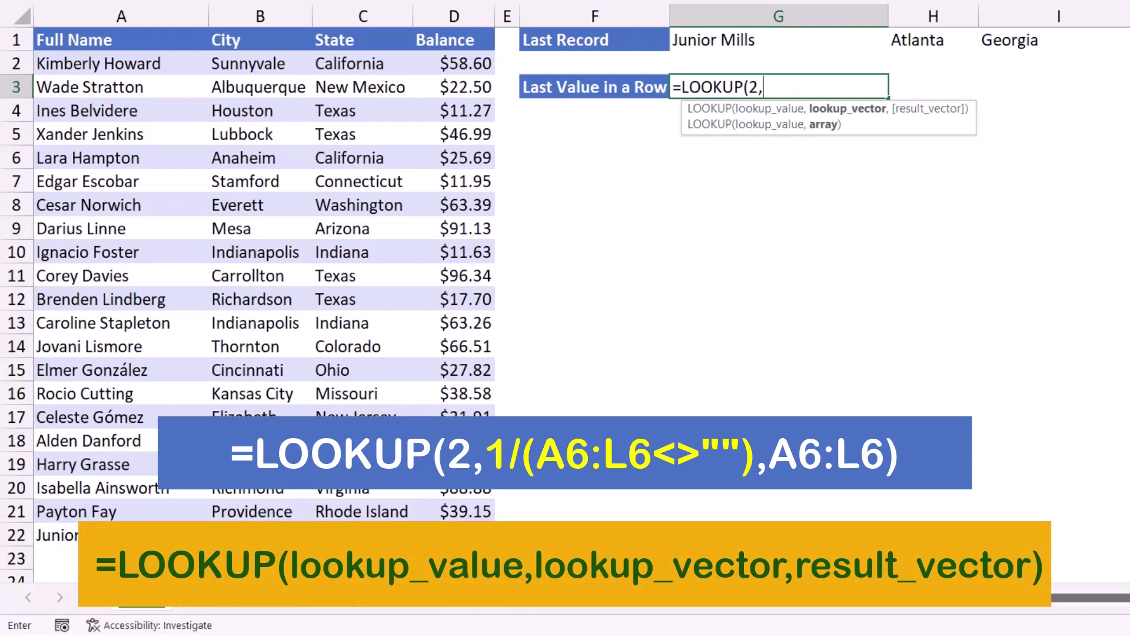
pyautogui.write('1/(')
pyautogui.moveTo(89, 158); pyautogui.dragTo(1129, 158)
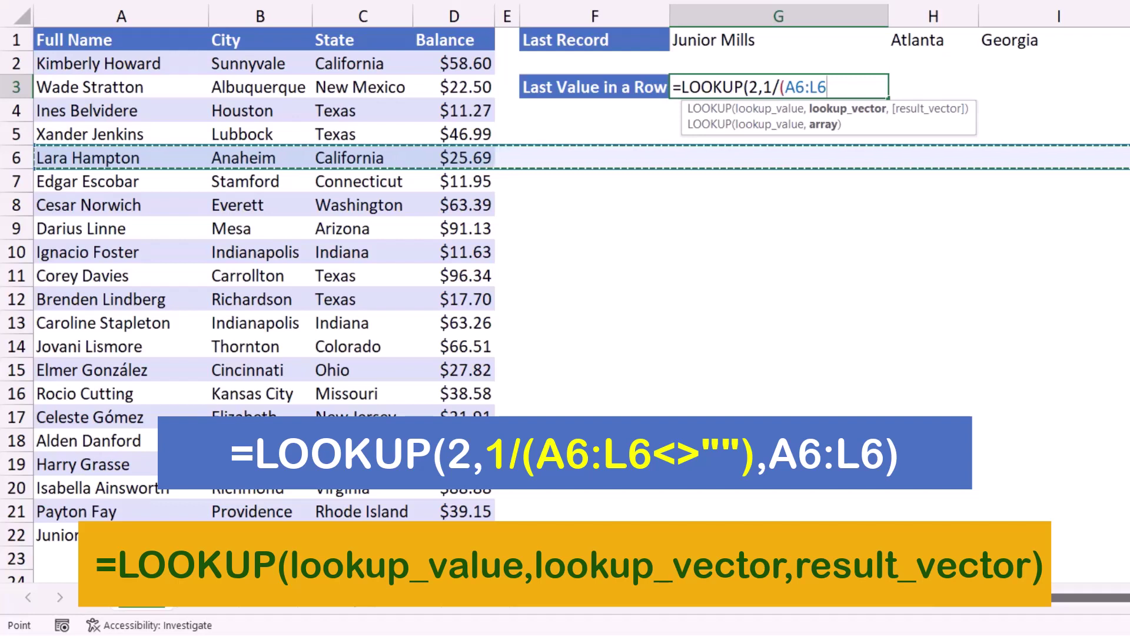
pyautogui.write('<>')
pyautogui.write('"")')
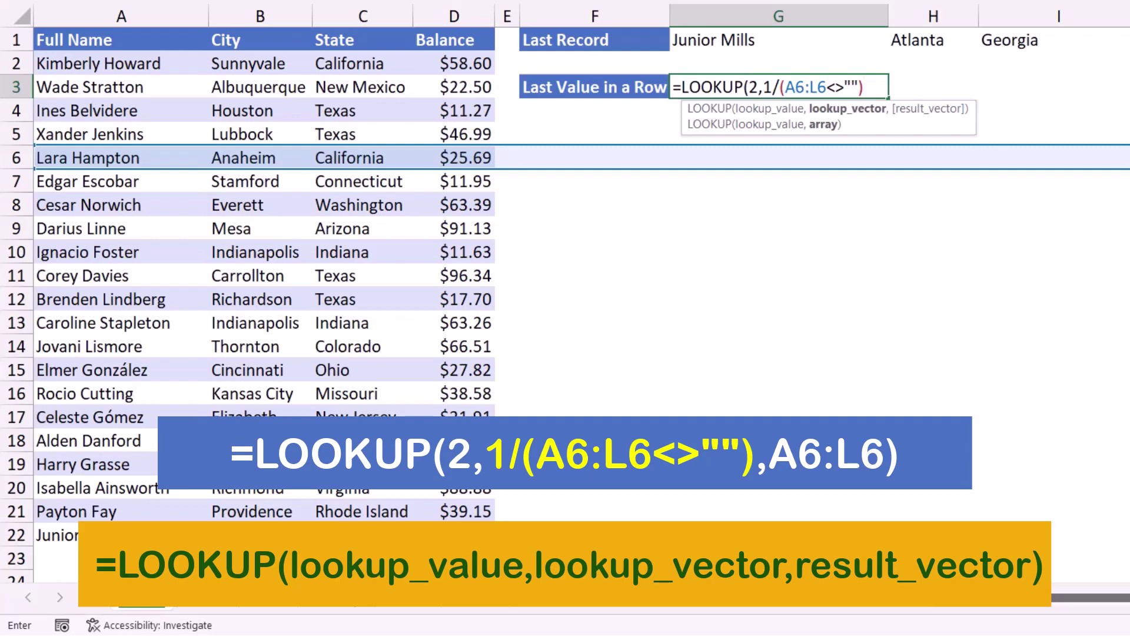
pyautogui.write(',')
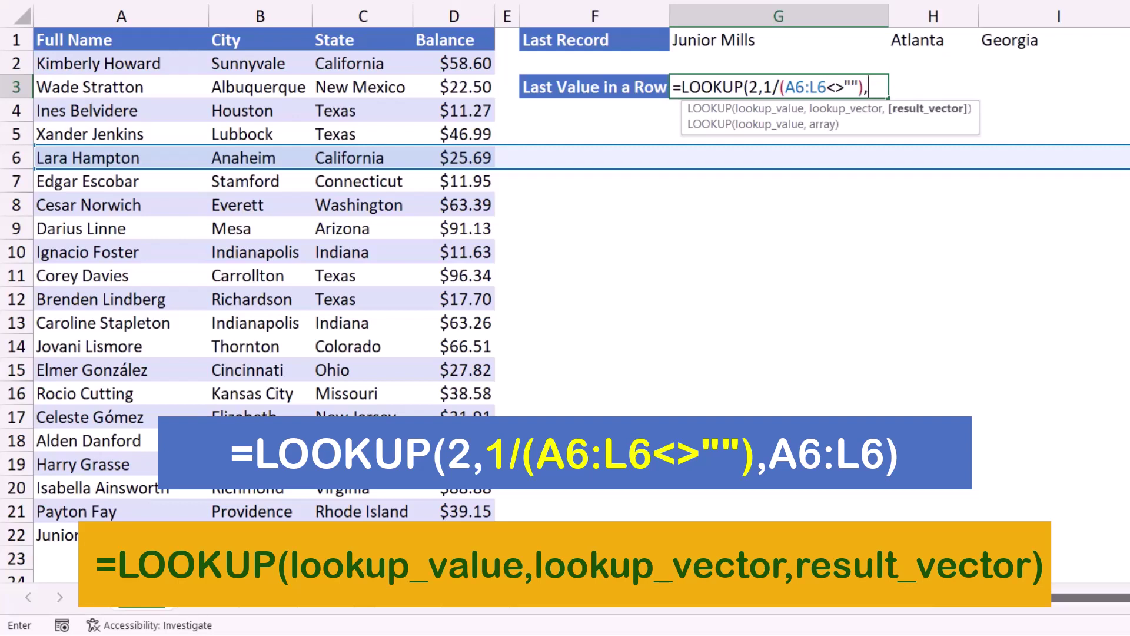
pyautogui.write('A6')
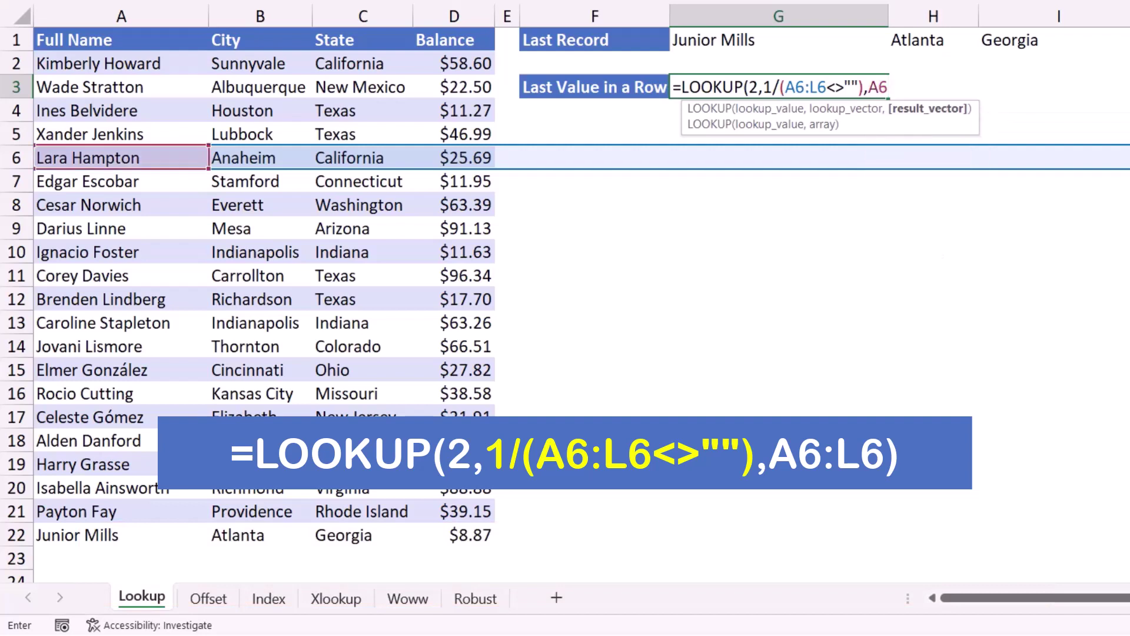
pyautogui.write(':L6)')
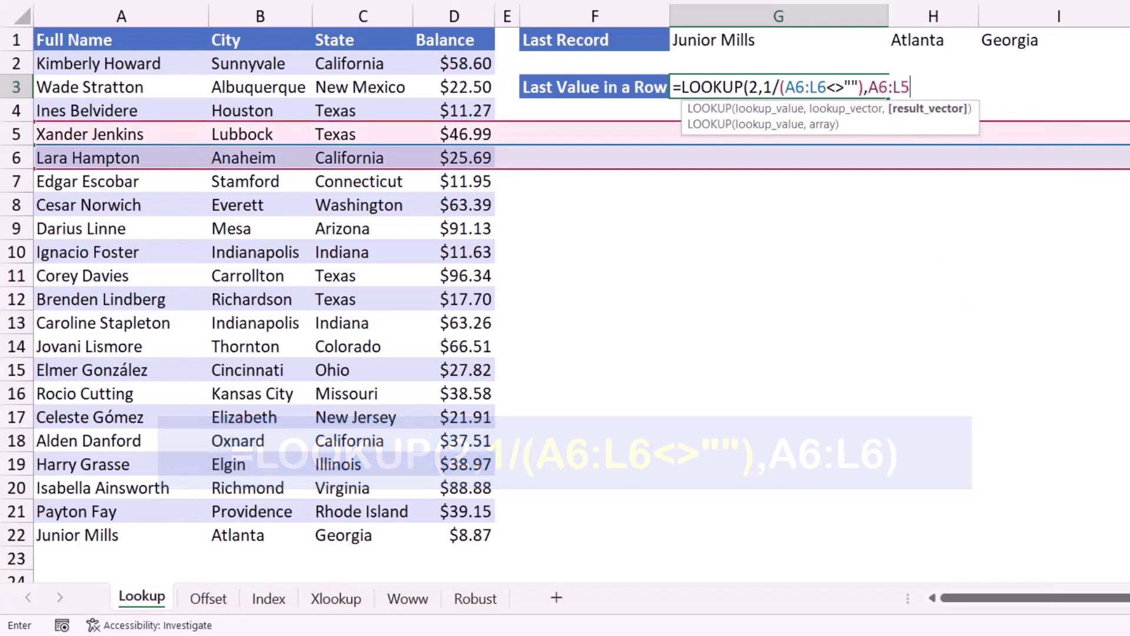
# Step: Add A6:L6 as the result vector and complete the G3 formula as =LOOKUP(2,1/(A6:L6<>""),A6:L6)
pyautogui.press('Return')
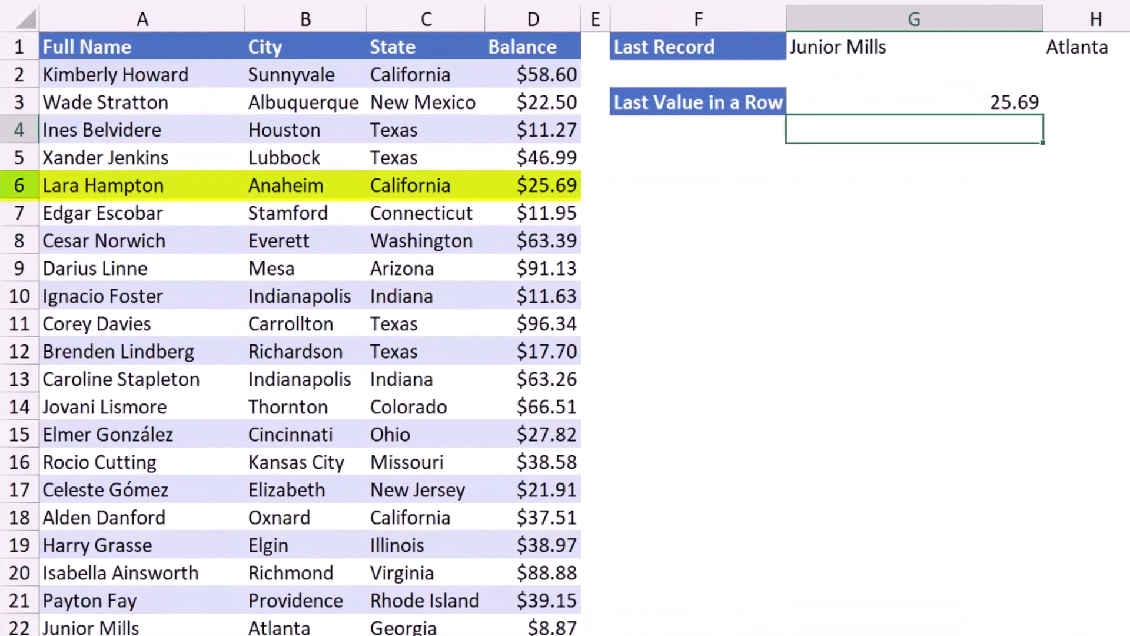
# Step: Clear the balance in D6 and enter a person's first name in G6 to test the last-value formula
pyautogui.click(532, 186)
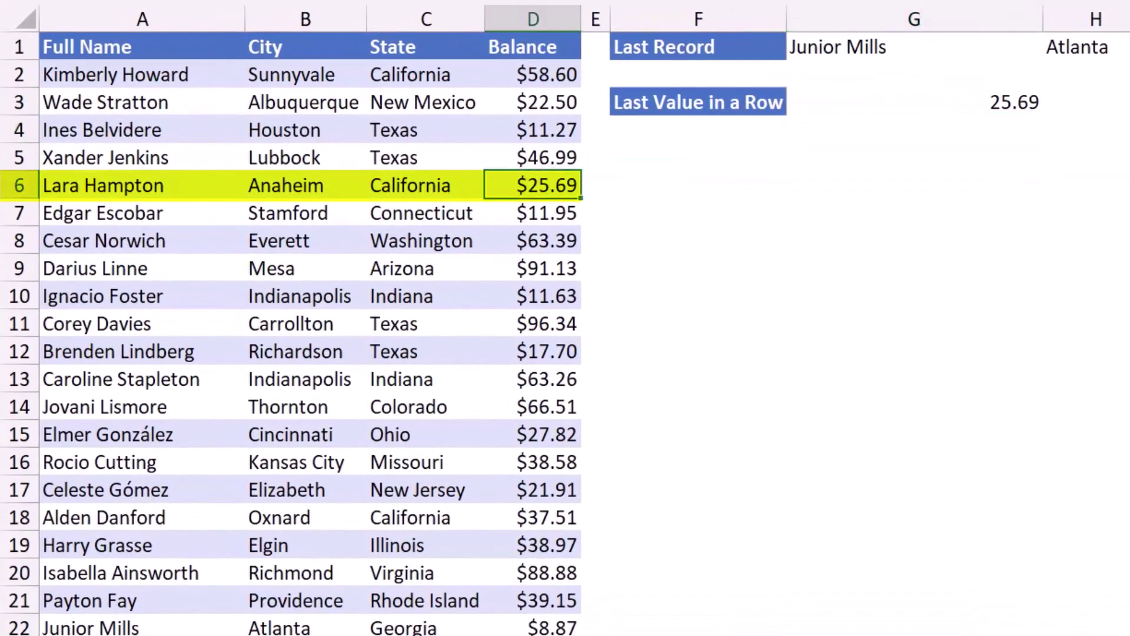
pyautogui.press('Delete')
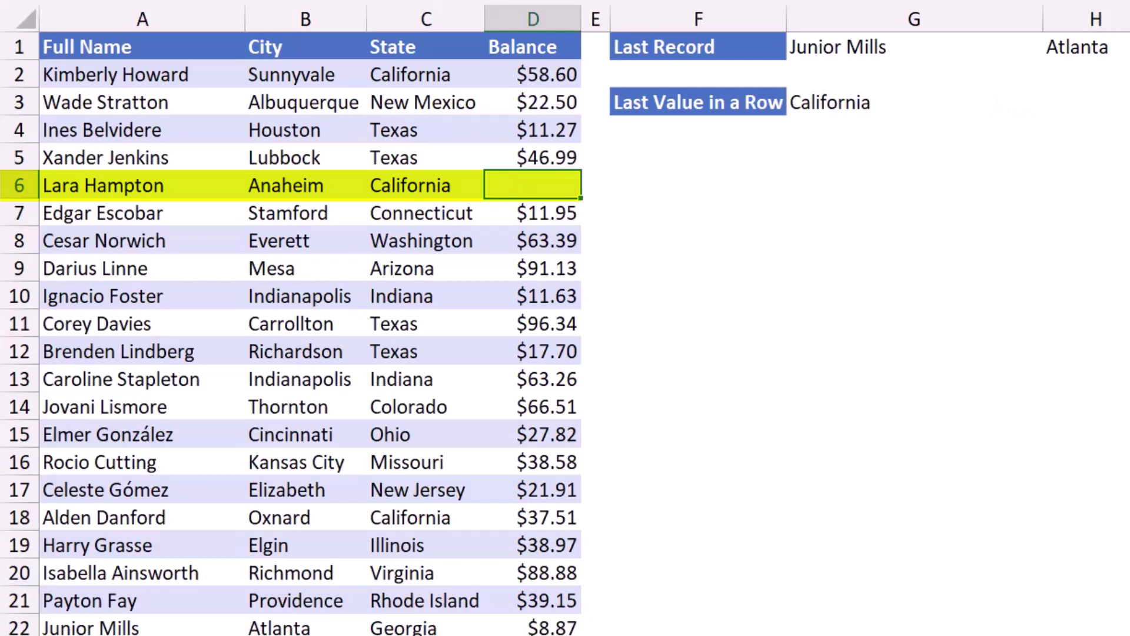
pyautogui.click(914, 186)
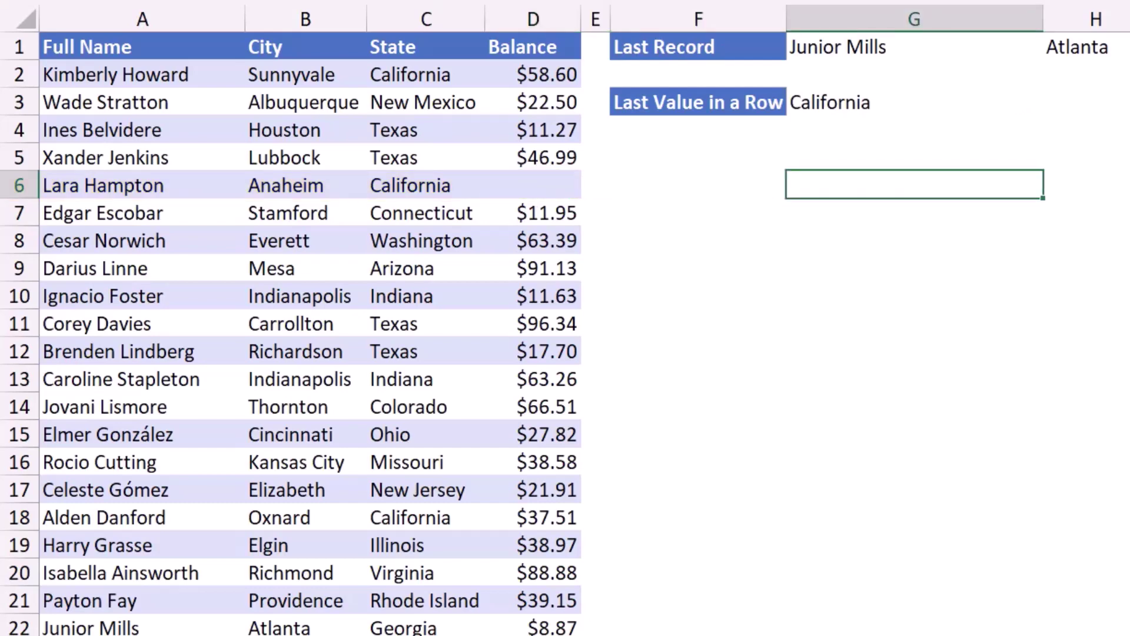
pyautogui.write('Nabil')
pyautogui.press('Return')
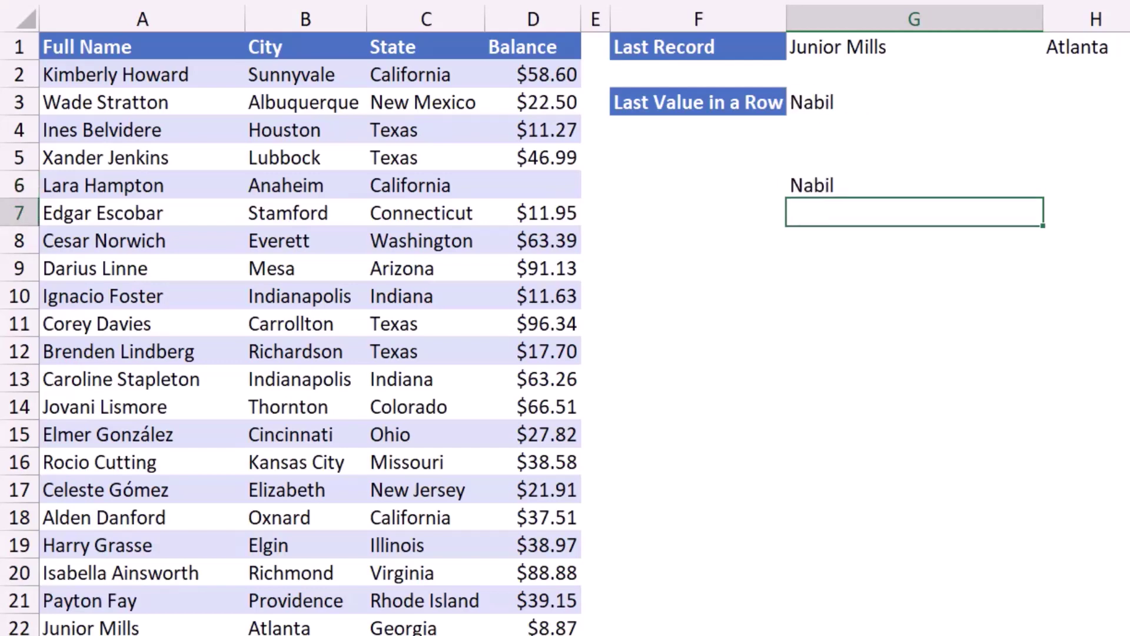
# Step: Replace the text in G6 with the number 785 to test the formula with a numeric value
pyautogui.click(914, 186)
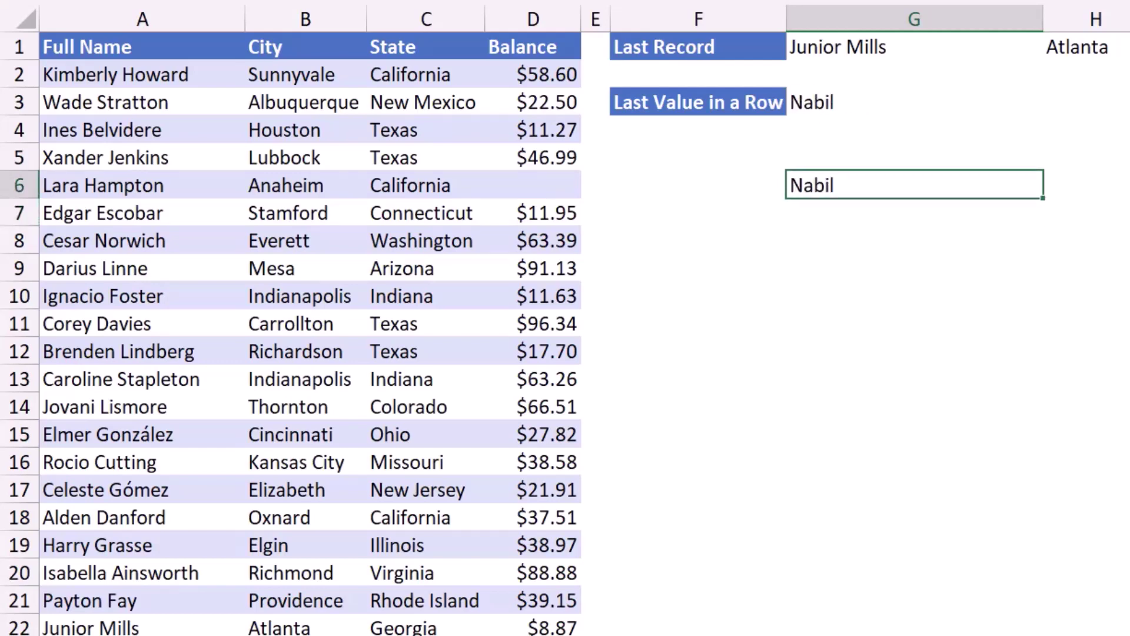
pyautogui.write('785')
pyautogui.press('Return')
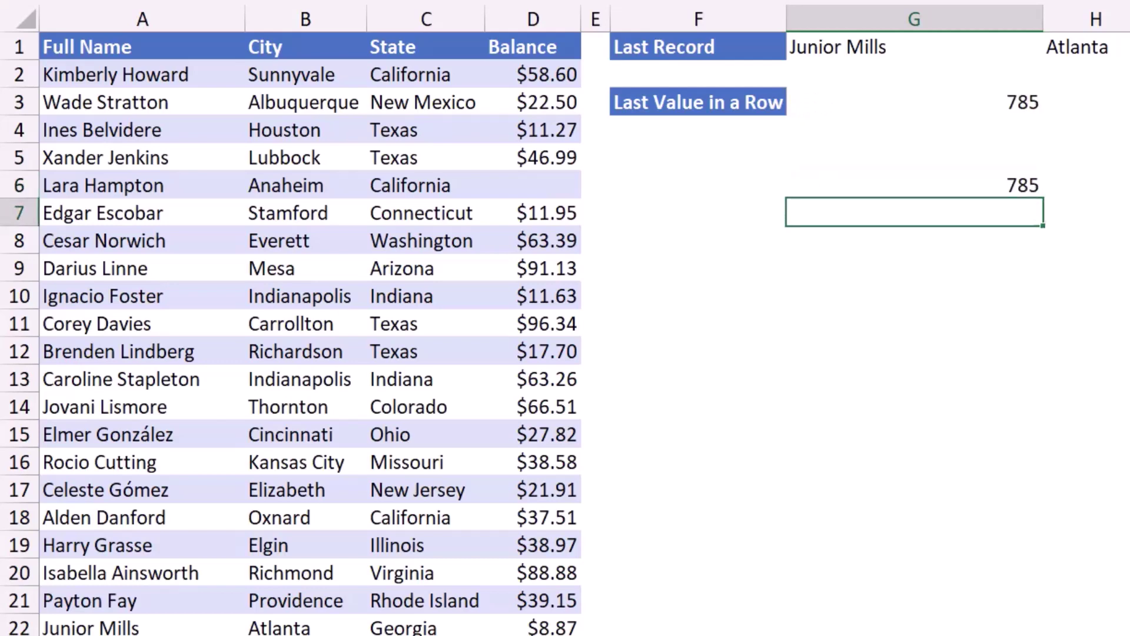
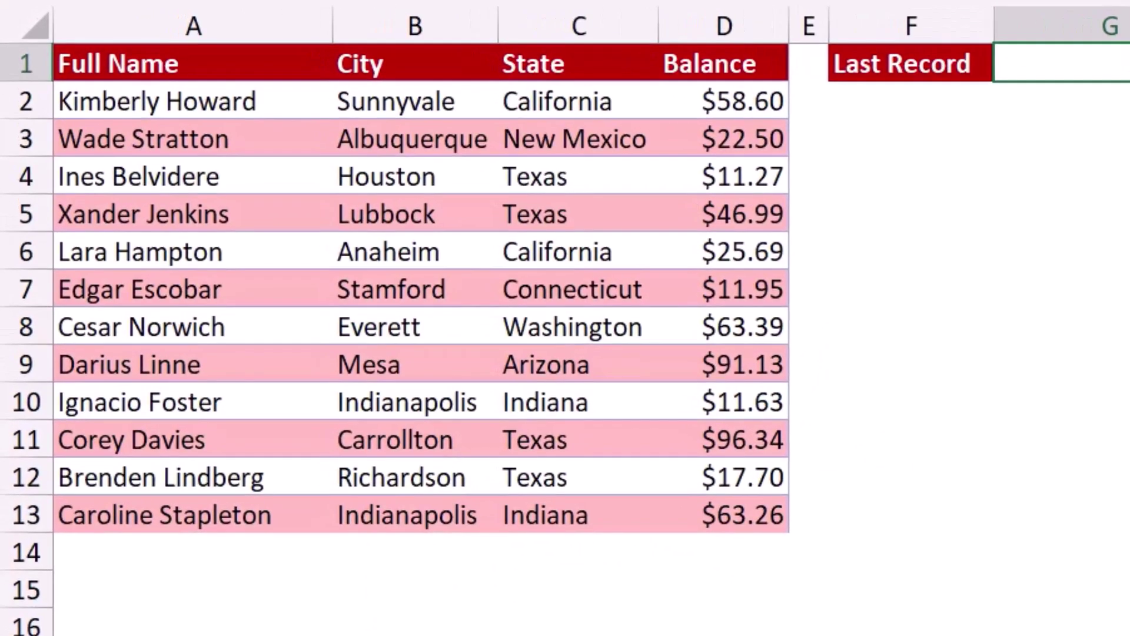
# Step: Enter the formula =COUNTA(A1:A50) in G1 to count the filled cells of the Full Name column
pyautogui.click(142, 47)
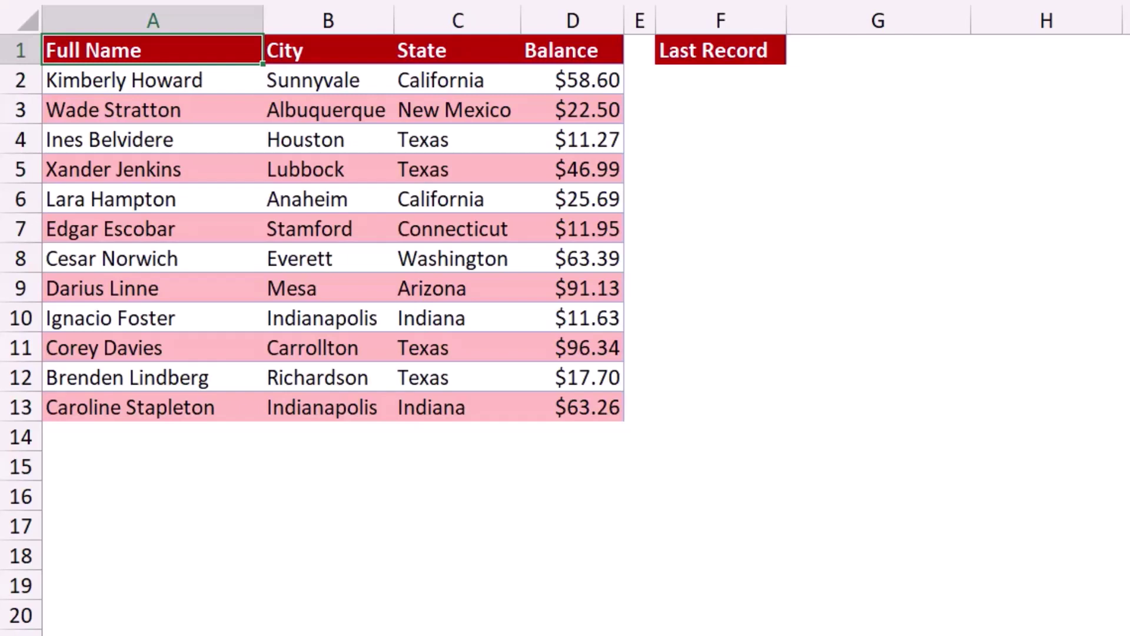
pyautogui.click(878, 50)
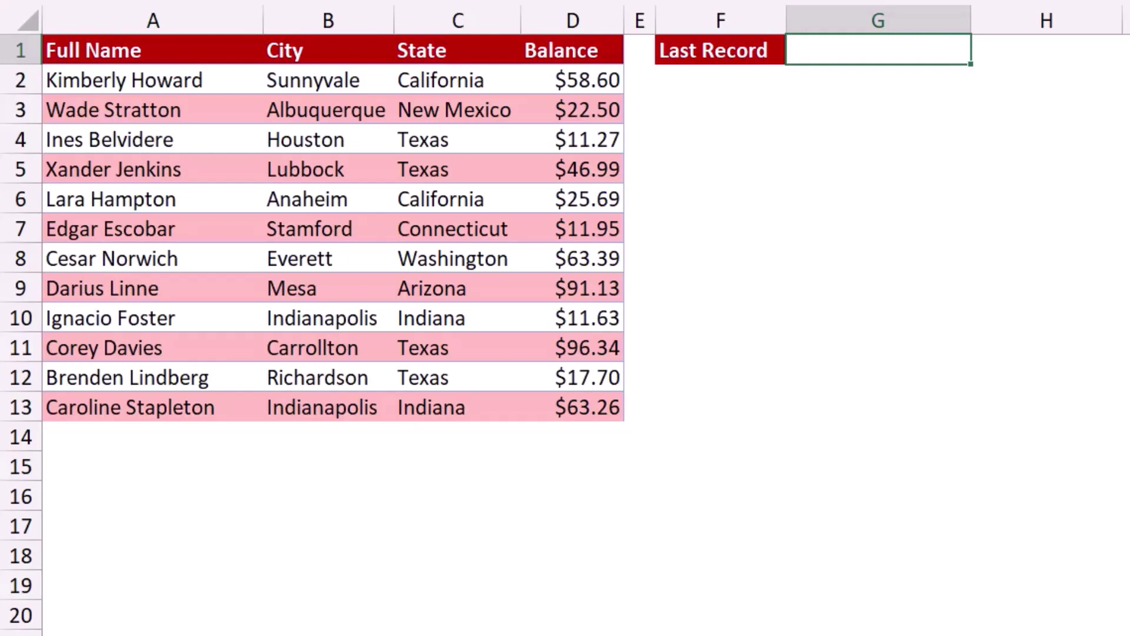
pyautogui.write('=counta(')
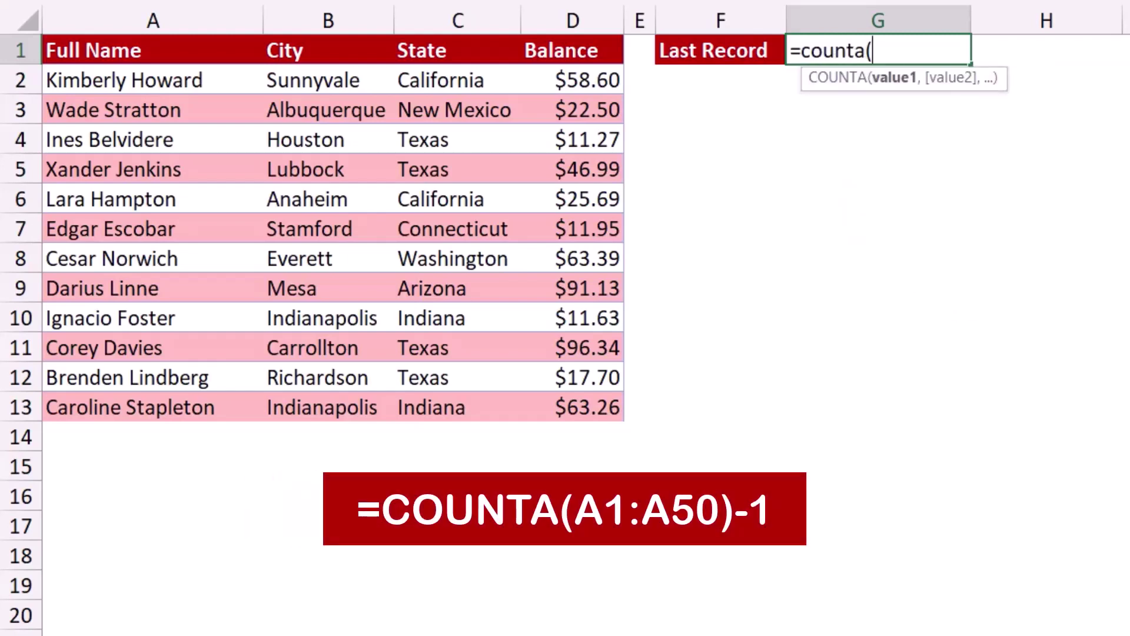
pyautogui.write('A1:A50)')
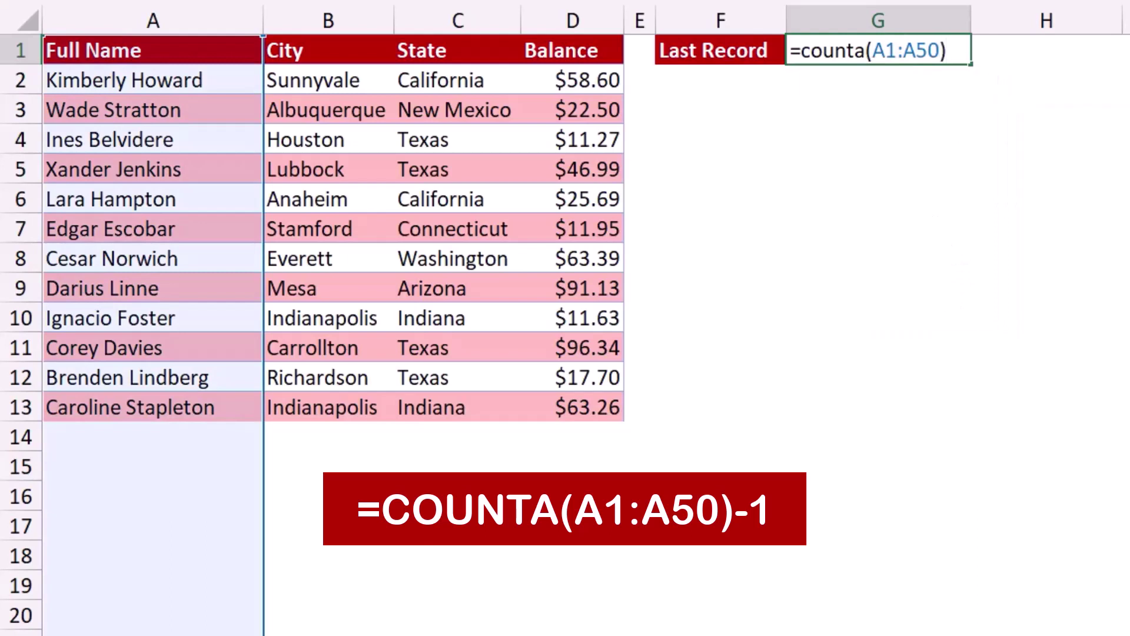
pyautogui.press('Return')
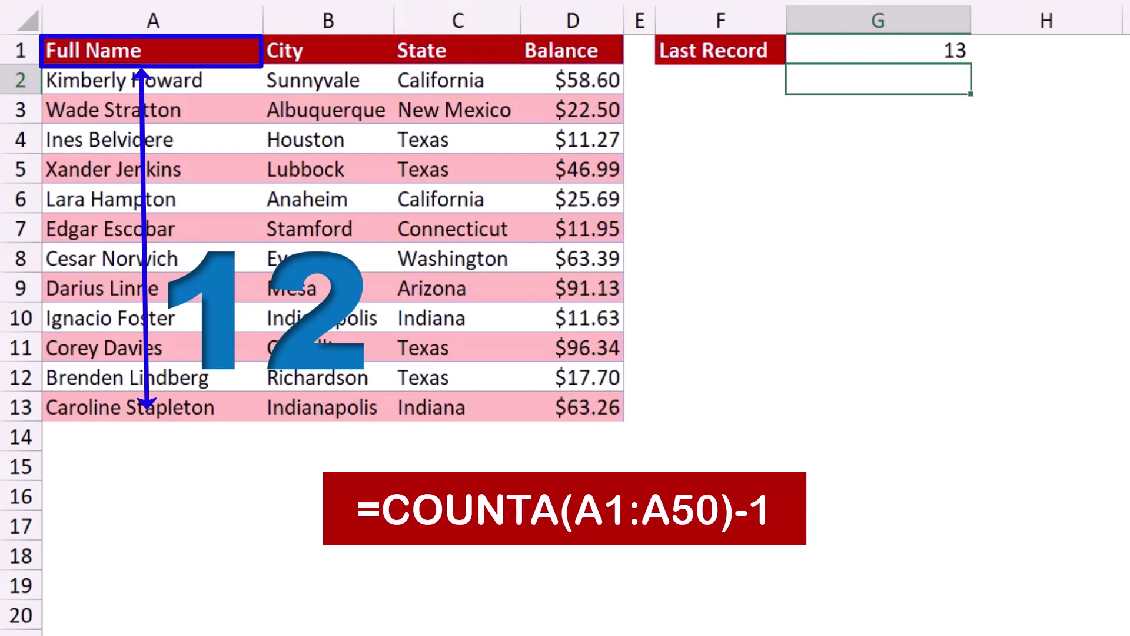
# Step: Subtract 1 for the header row, changing the G1 formula to =COUNTA(A1:A50)-1
pyautogui.click(878, 50)
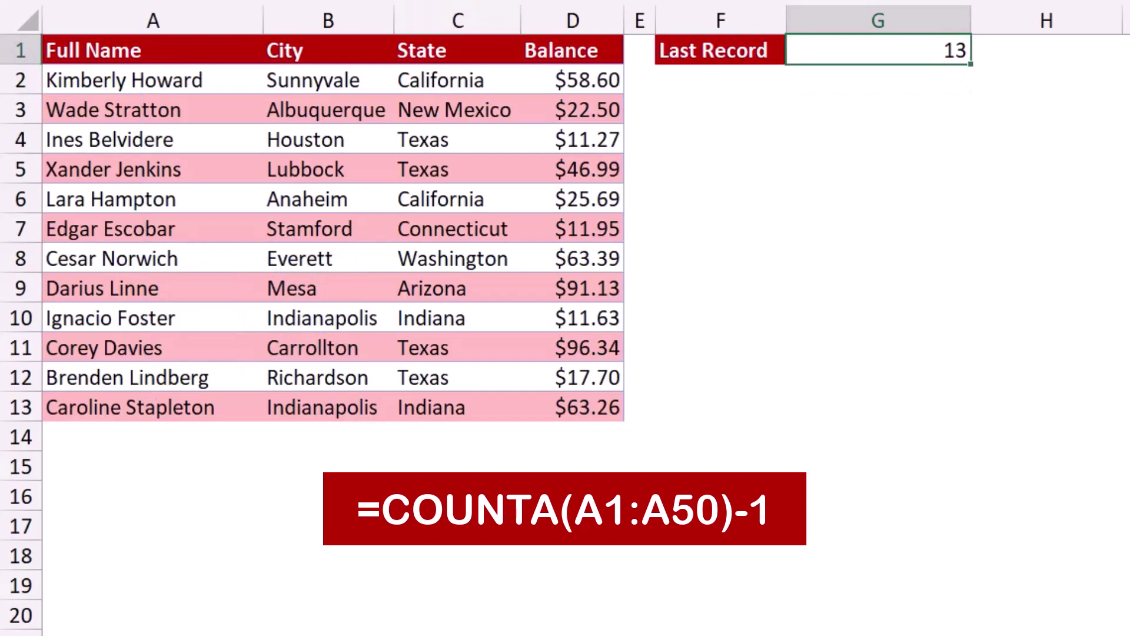
pyautogui.press('F2')
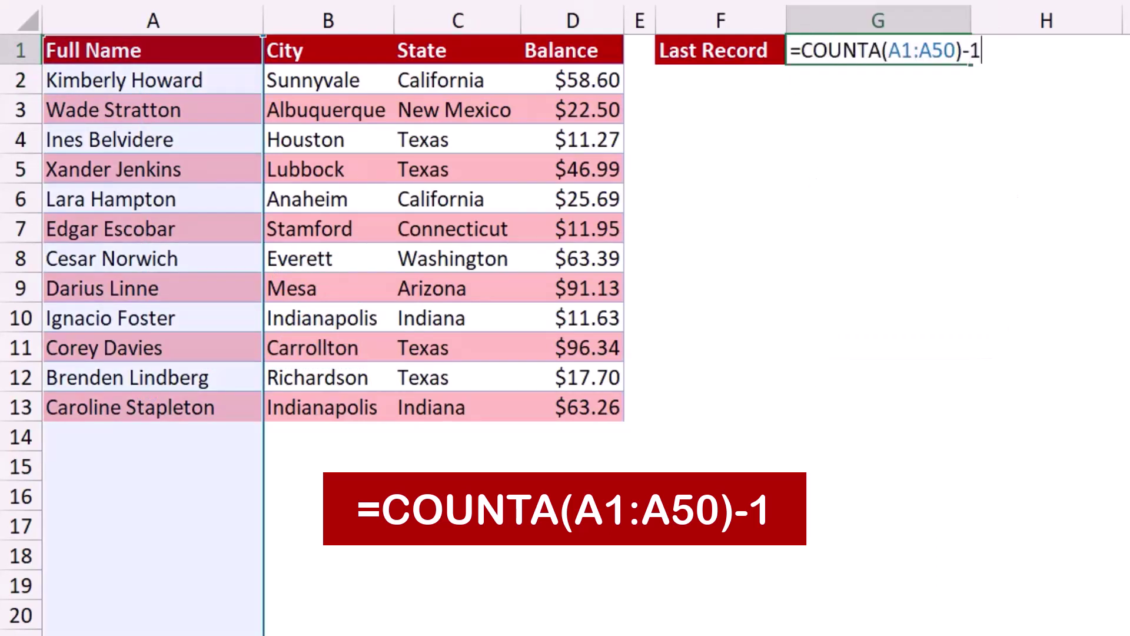
pyautogui.press('Return')
# Step: Cut the COUNTA(A1:A50)-1 expression out of G1 and start an OFFSET formula there with A1 as the reference
pyautogui.click(878, 50)
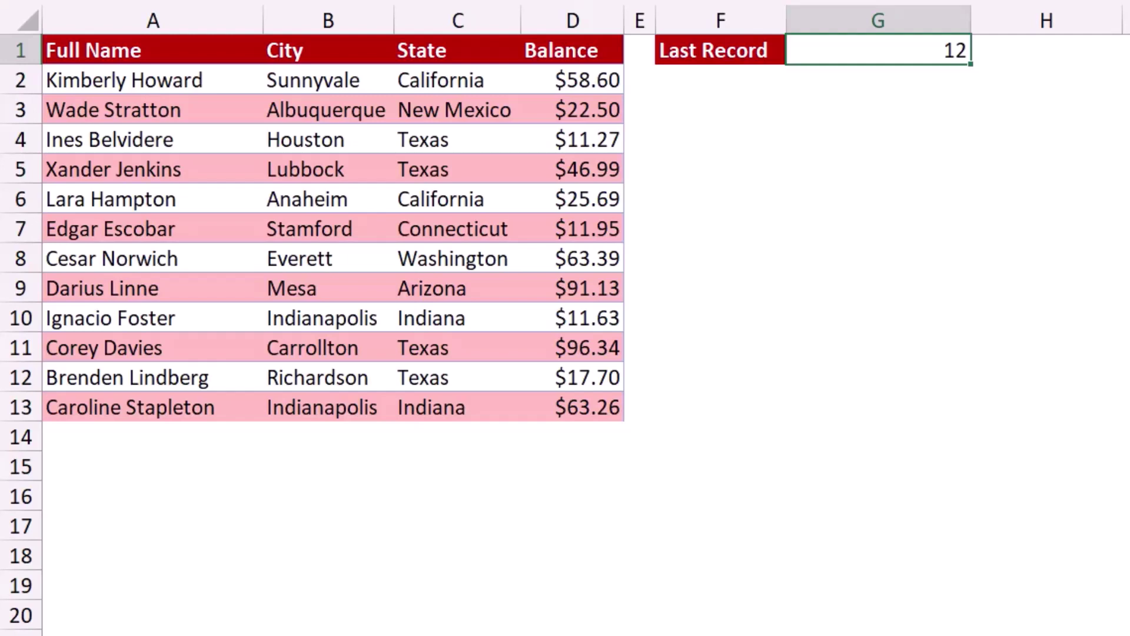
pyautogui.press('F2')
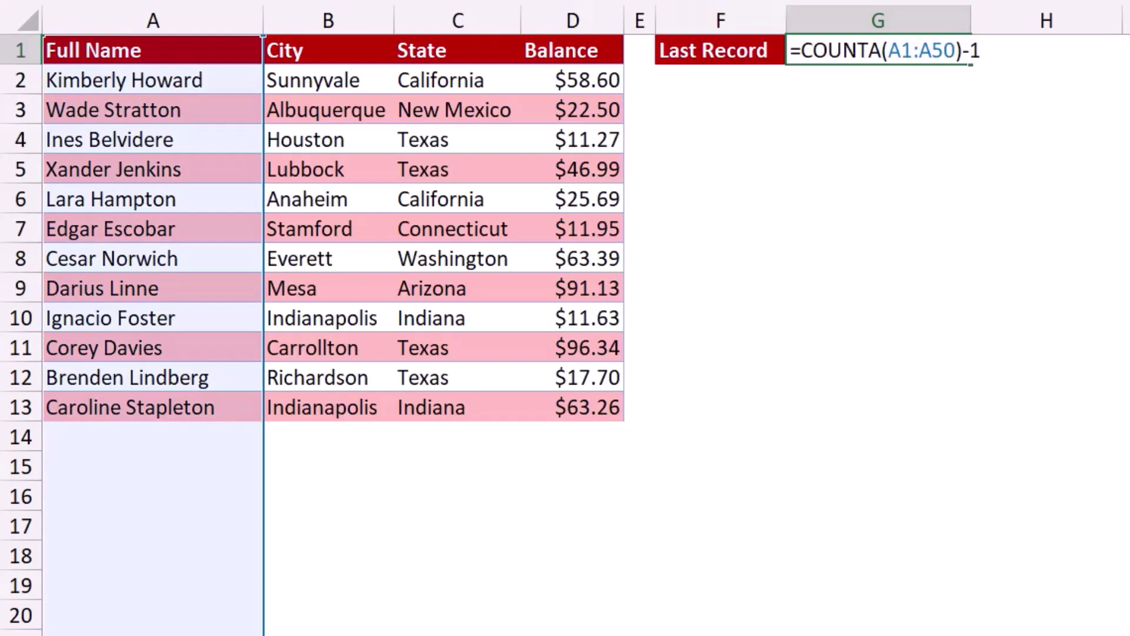
pyautogui.hotkey('shift', 'End')
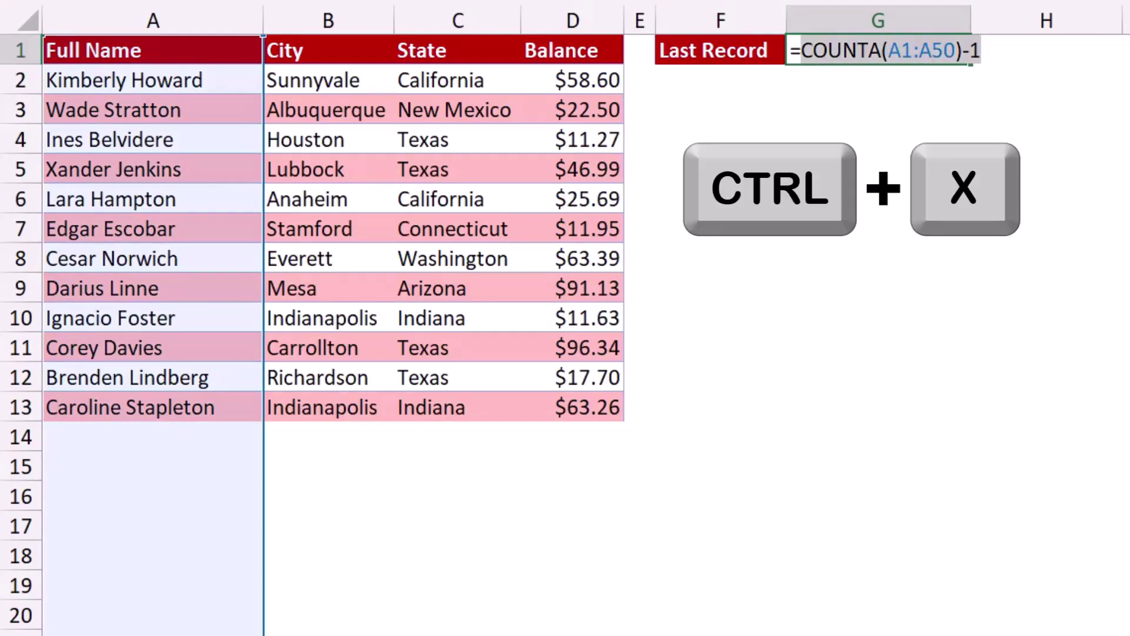
pyautogui.hotkey('ctrl', 'x')
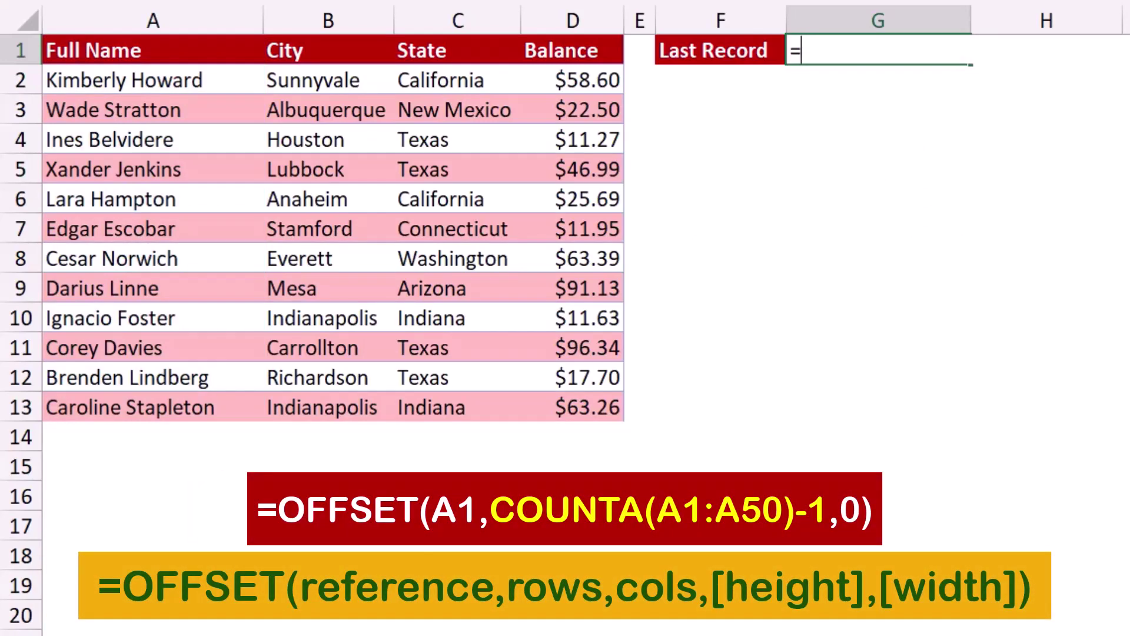
pyautogui.write('off')
pyautogui.press('Tab')
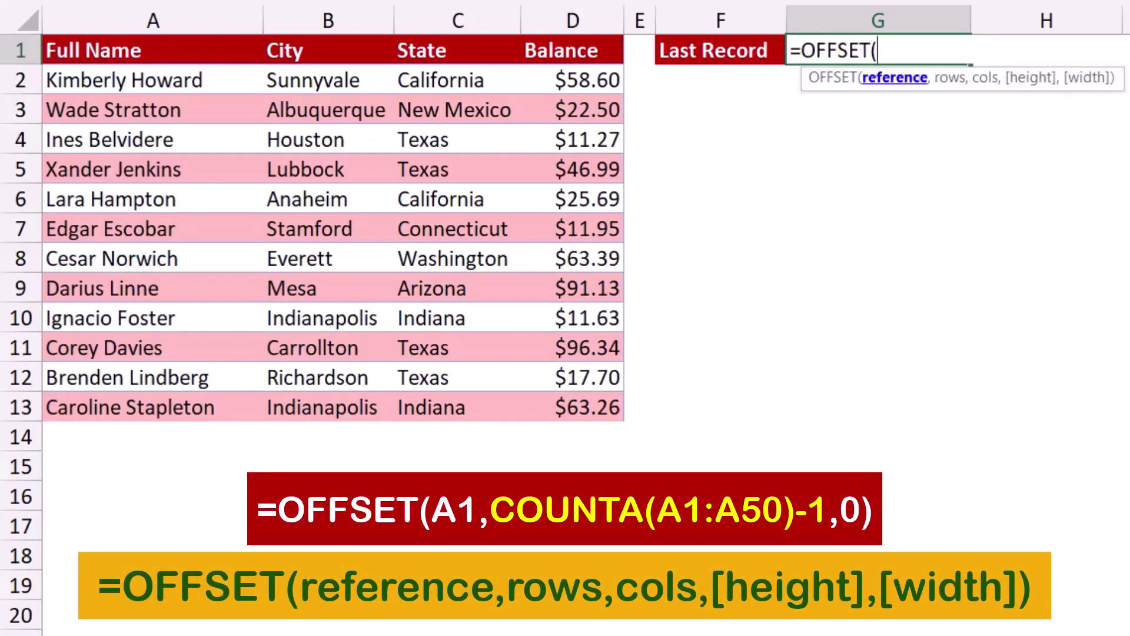
pyautogui.click(153, 50)
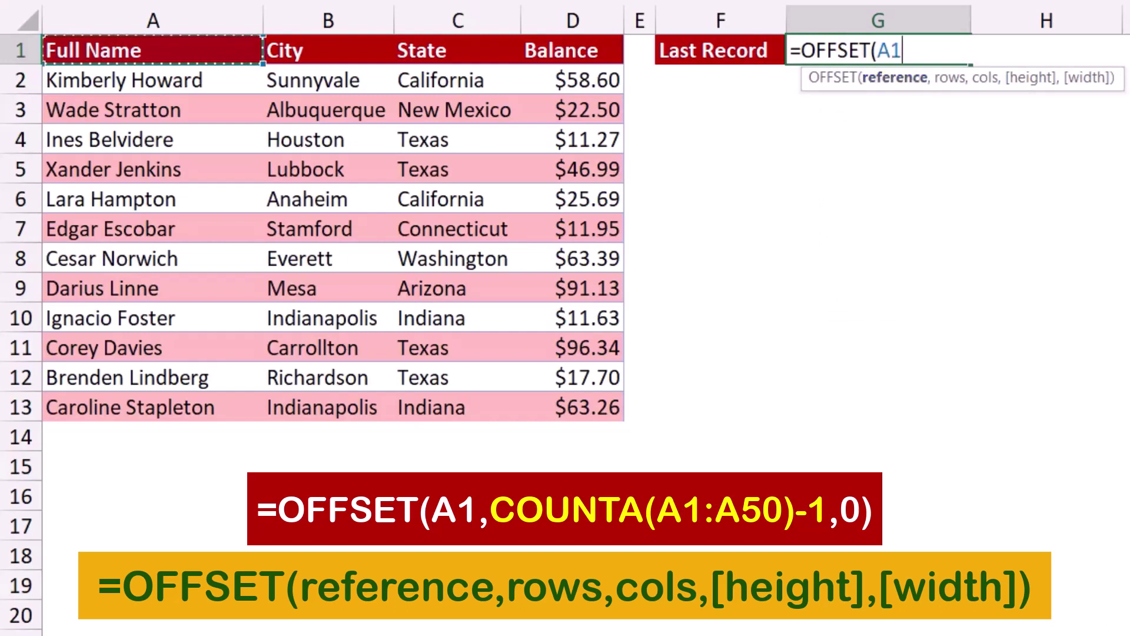
pyautogui.write(',')
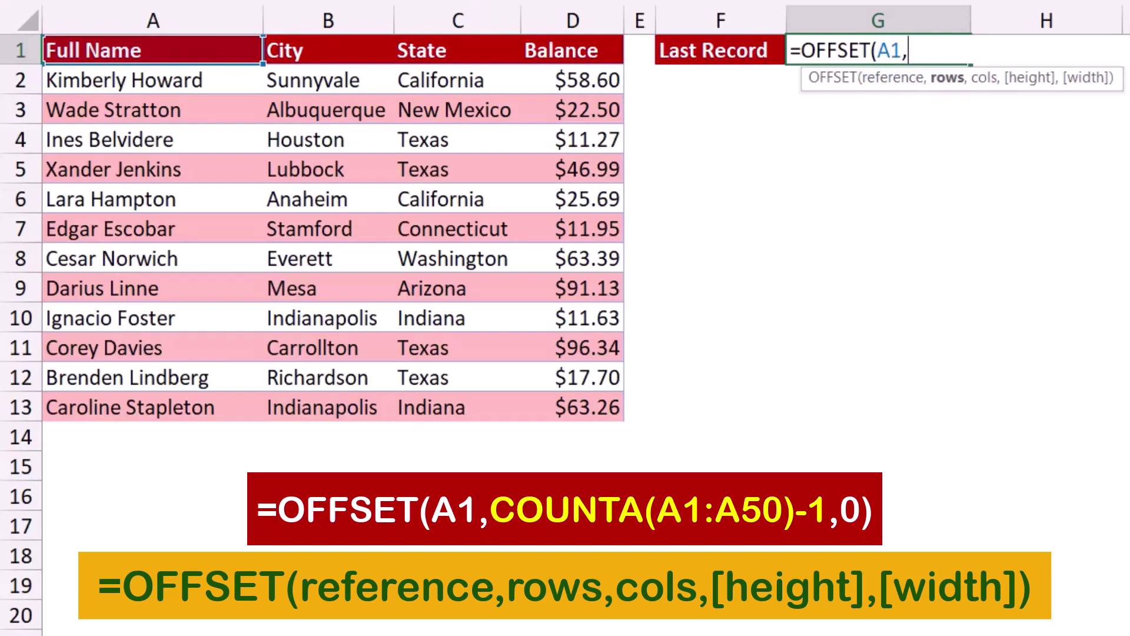
# Step: Complete the G1 formula as =OFFSET(A1,COUNTA(A1:A50)-1,0) by pasting the cut expression as rows, and fill it across to J1
pyautogui.hotkey('ctrl', 'v')
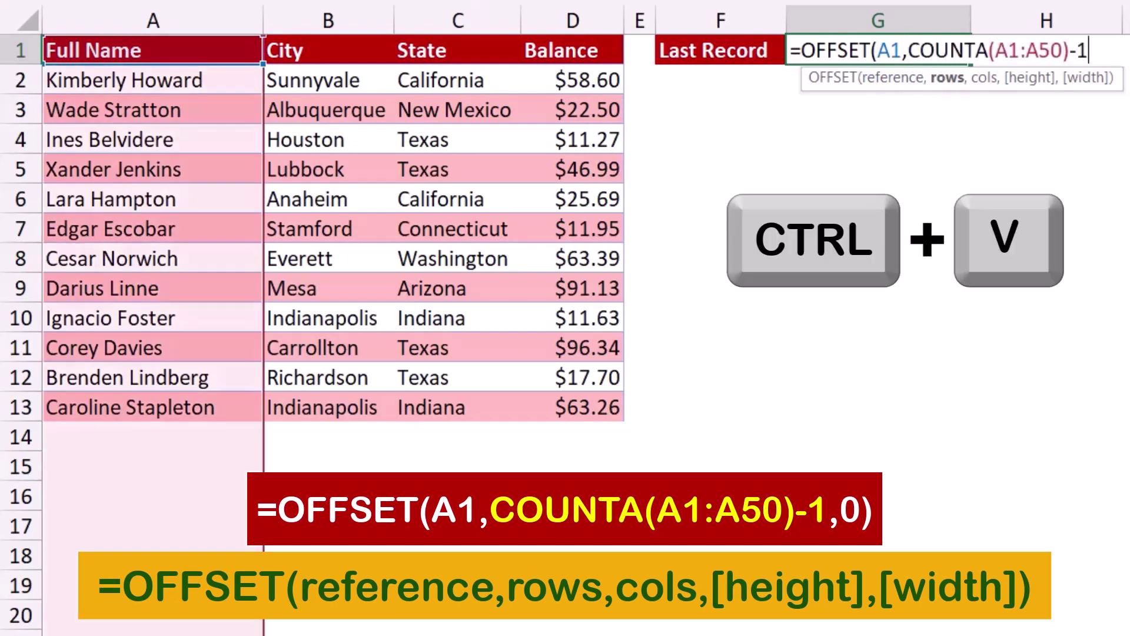
pyautogui.write(',')
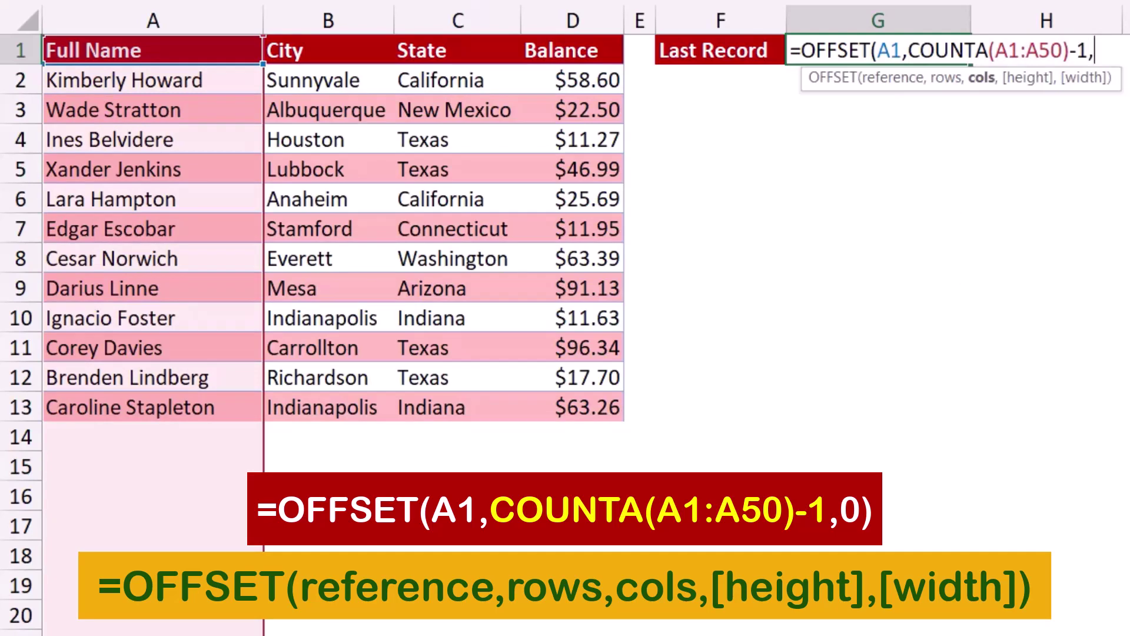
pyautogui.write('0)')
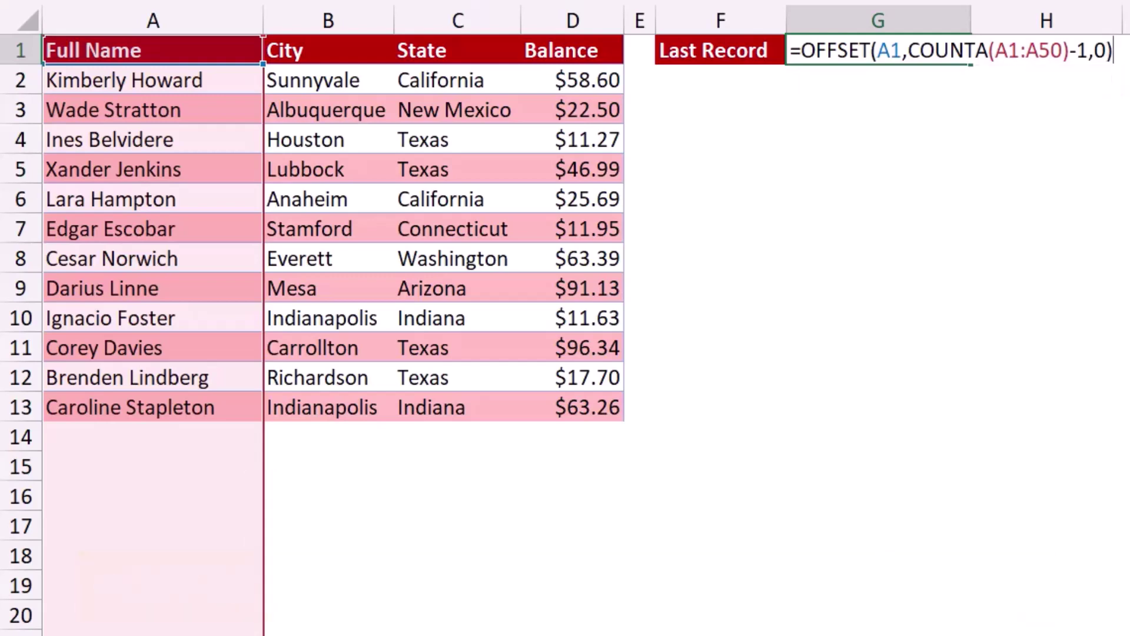
pyautogui.press('Return')
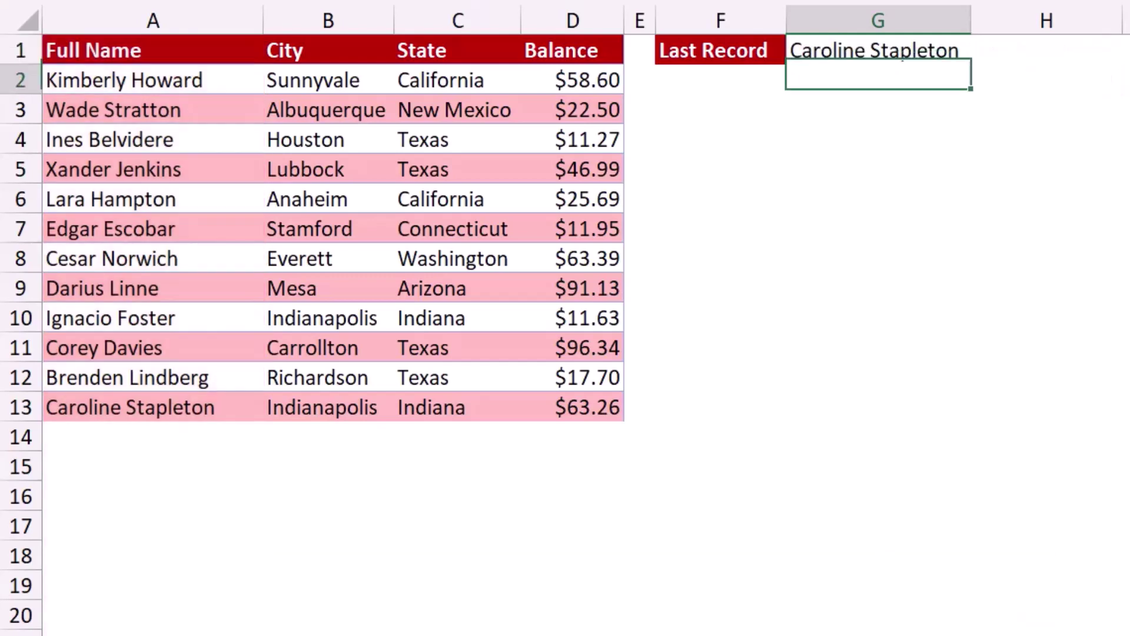
pyautogui.press('Up')
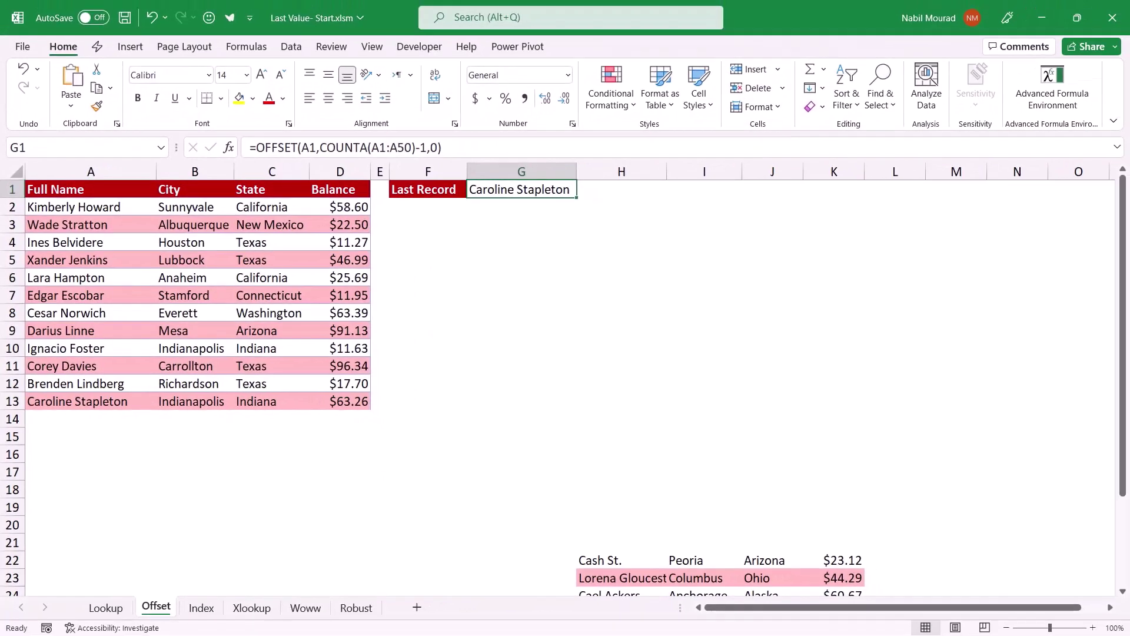
pyautogui.moveTo(577, 198); pyautogui.dragTo(792, 197)
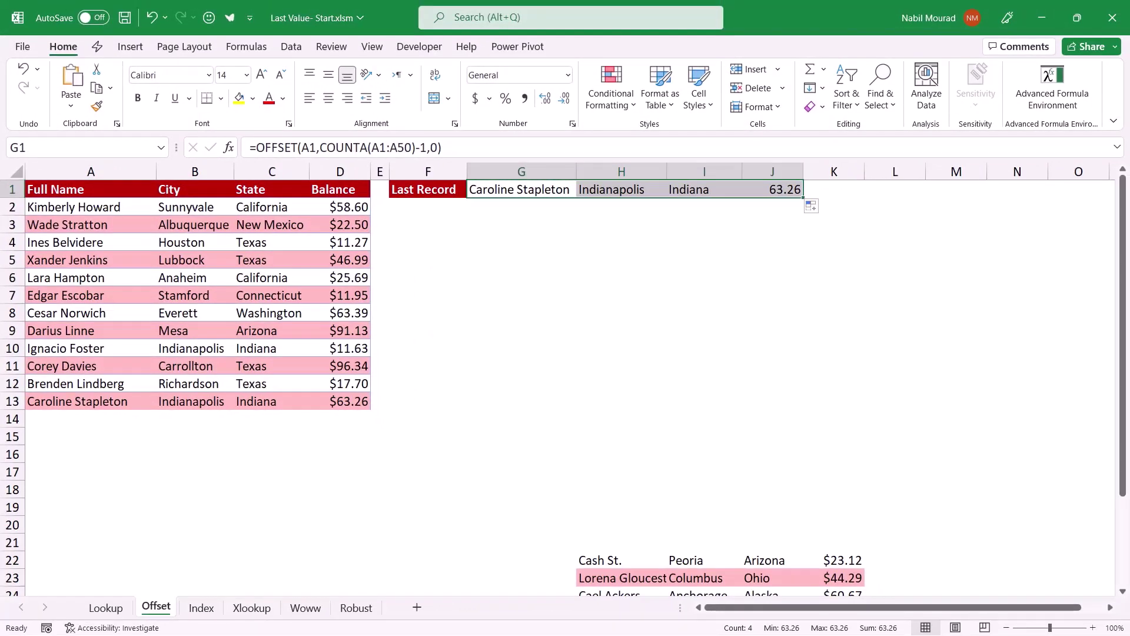
# Step: Move the extra records from H22:K30 to the end of the main table, starting at A14
pyautogui.scroll(-2, 560, 388)
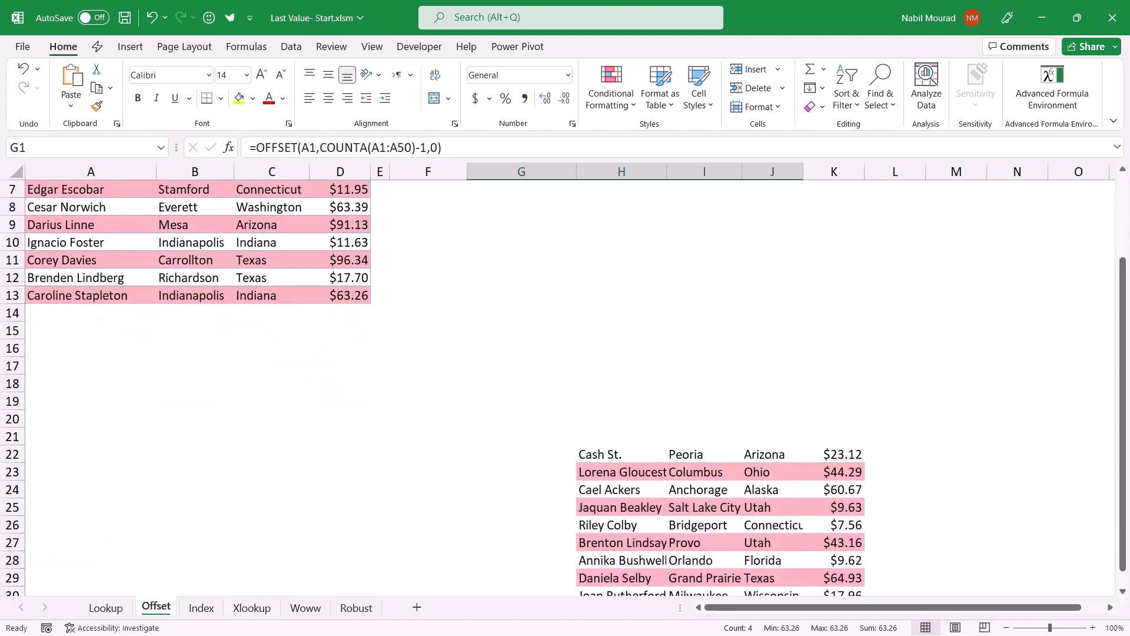
pyautogui.moveTo(606, 454); pyautogui.dragTo(836, 562)
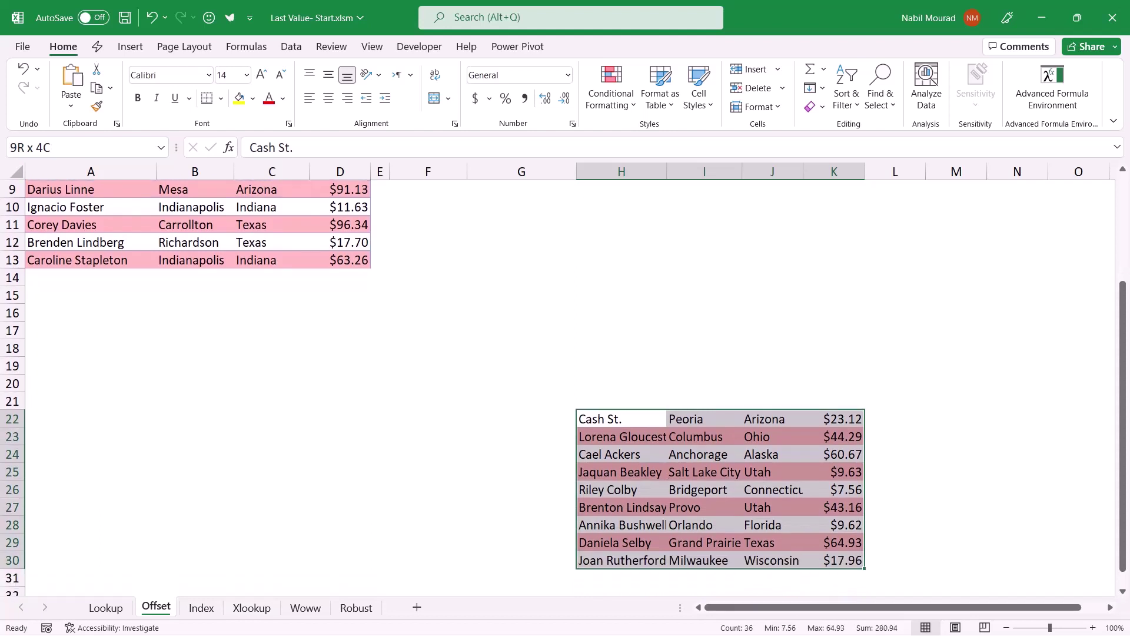
pyautogui.scroll(-1, 564, 370)
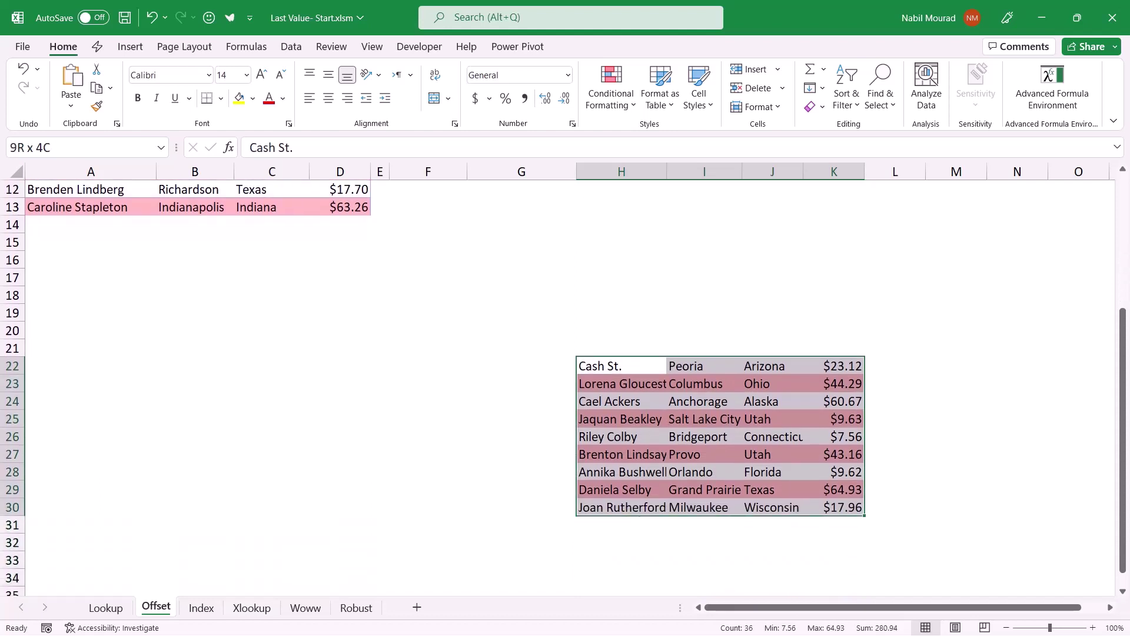
pyautogui.hotkey('ctrl', 'c')
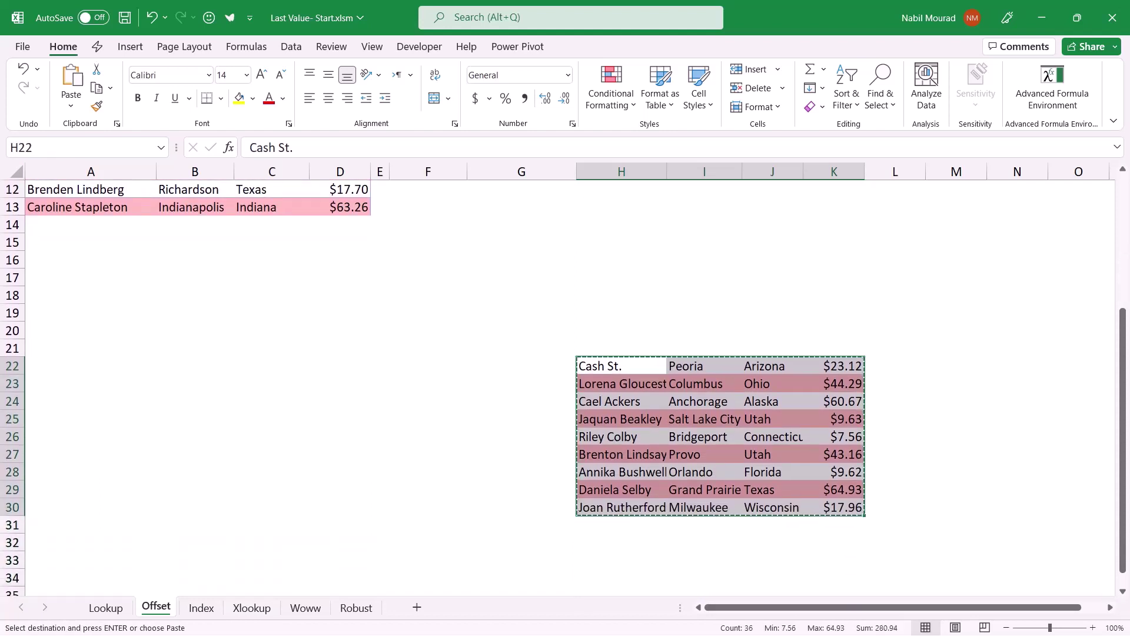
pyautogui.click(91, 225)
pyautogui.scroll(1, 91, 225)
pyautogui.scroll(3, 565, 383)
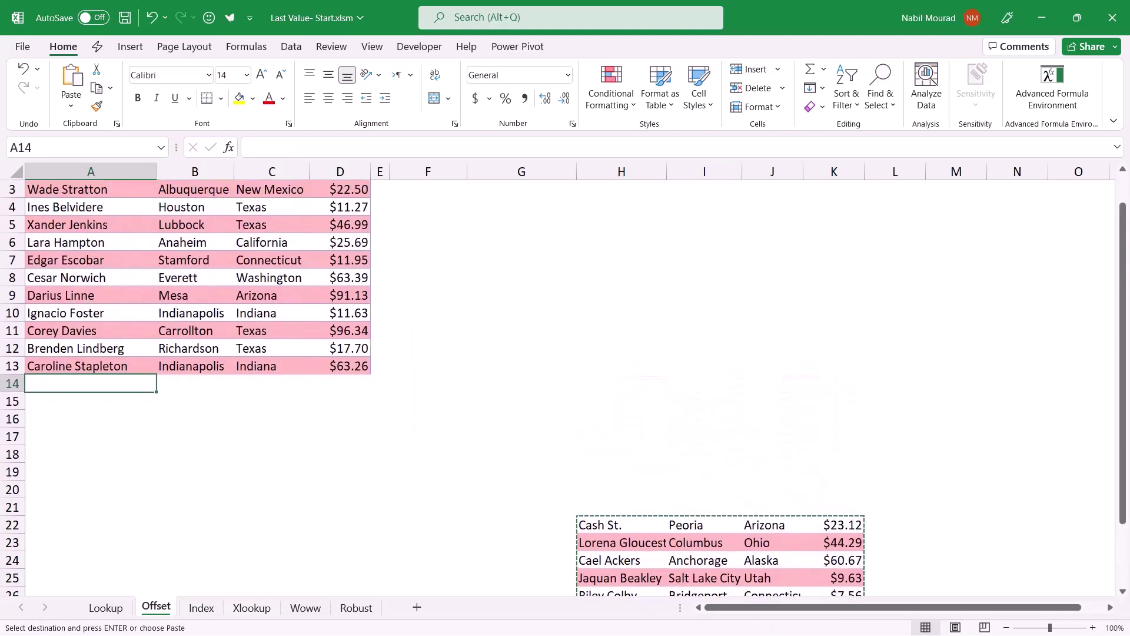
pyautogui.press('Return')
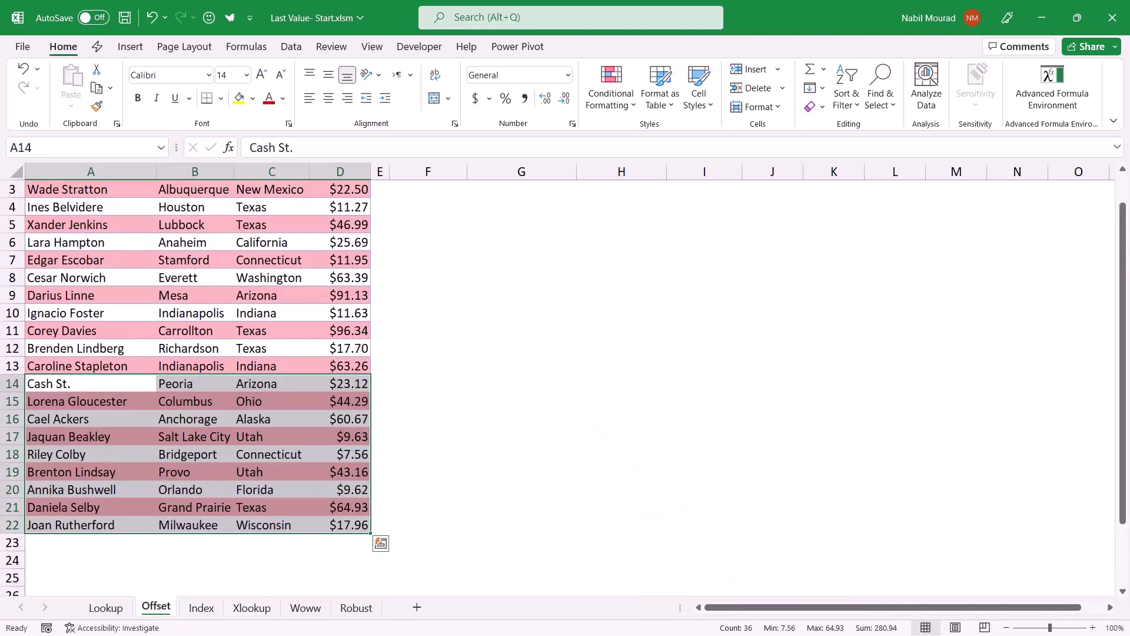
pyautogui.scroll(1, 565, 383)
pyautogui.click(91, 560)
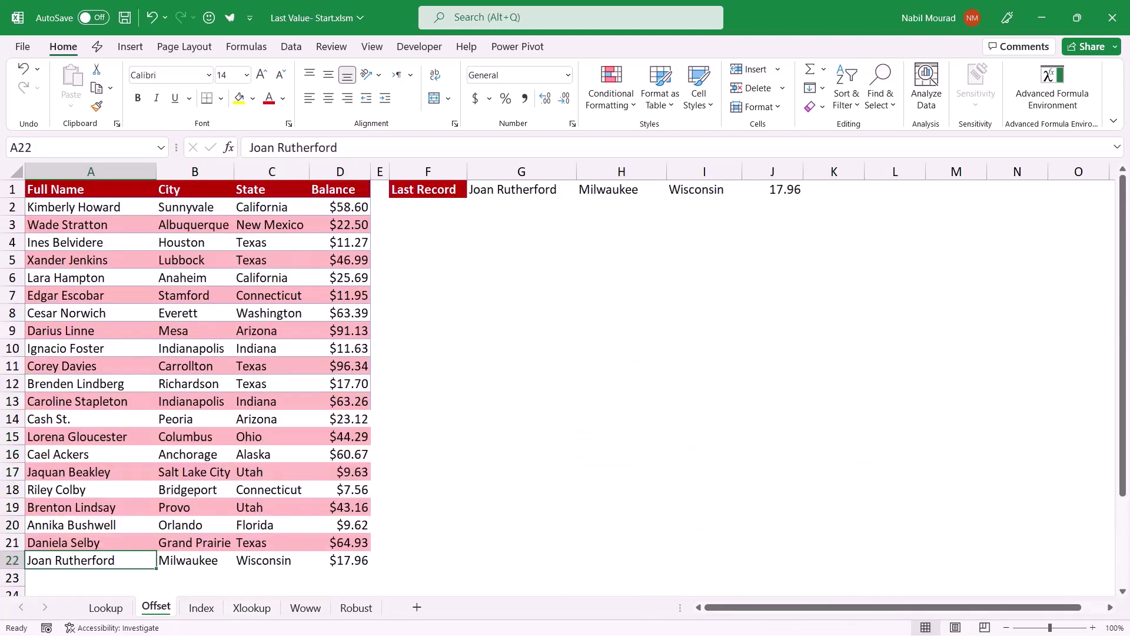
pyautogui.scroll(-1, 566, 383)
pyautogui.scroll(1, 565, 383)
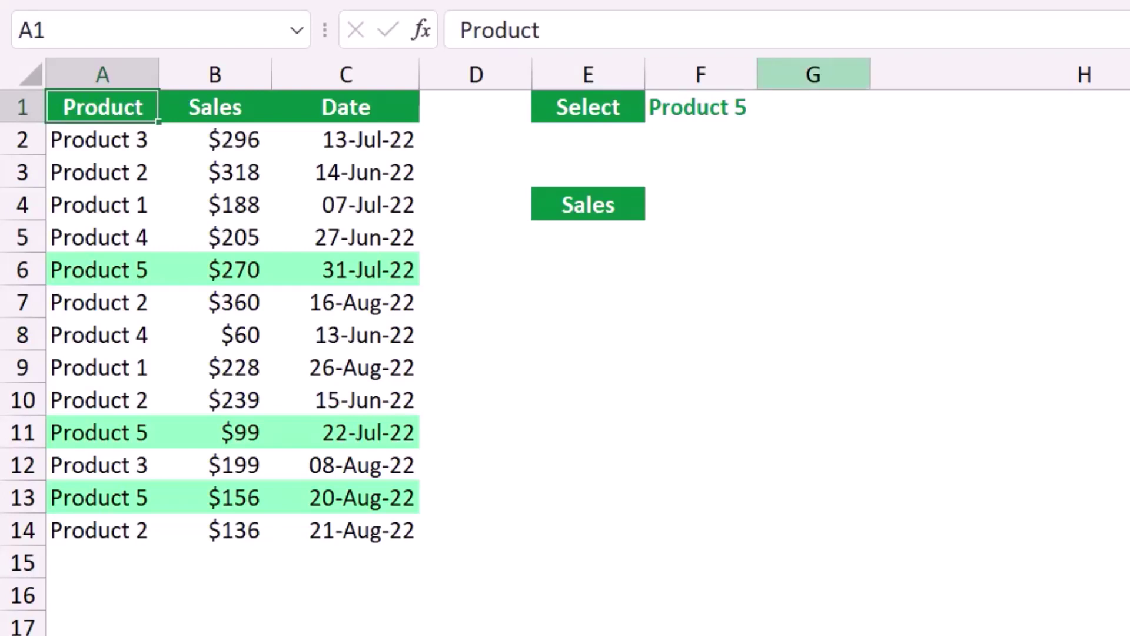
# Step: View the product choices offered by the drop-down list in F1 of the product sales sheet
pyautogui.click(701, 107)
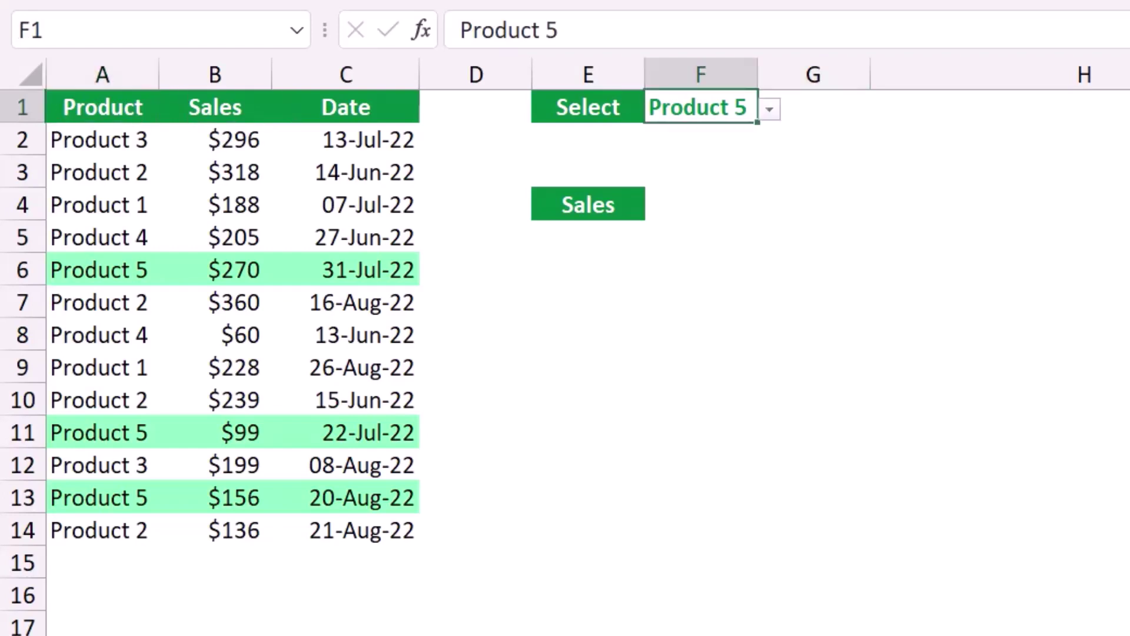
pyautogui.hotkey('alt', 'Down')
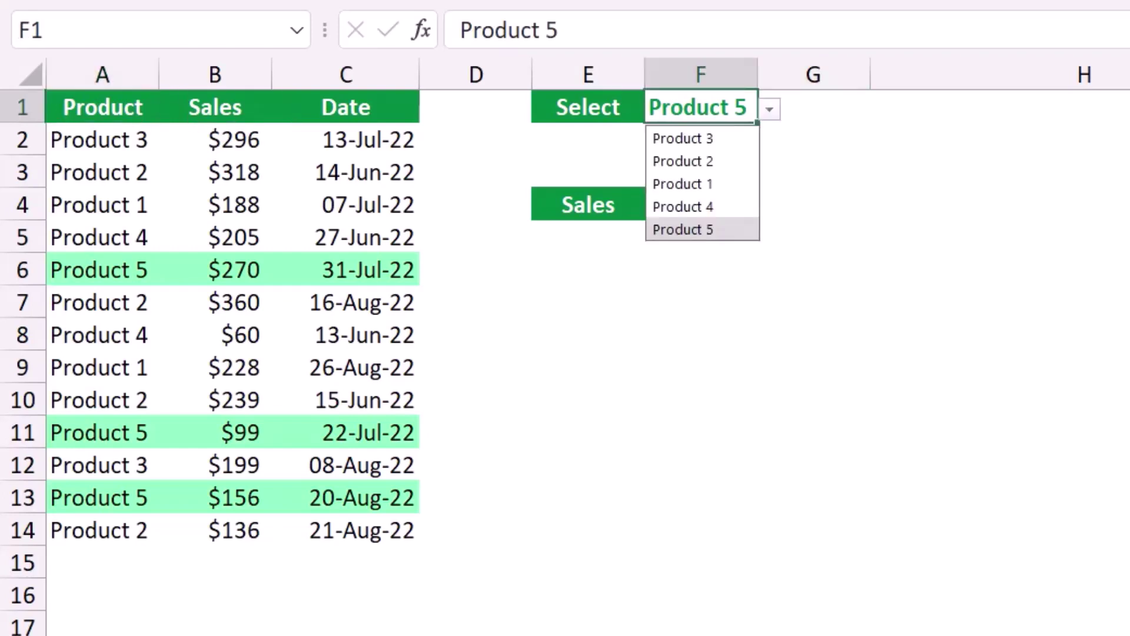
pyautogui.press('Escape')
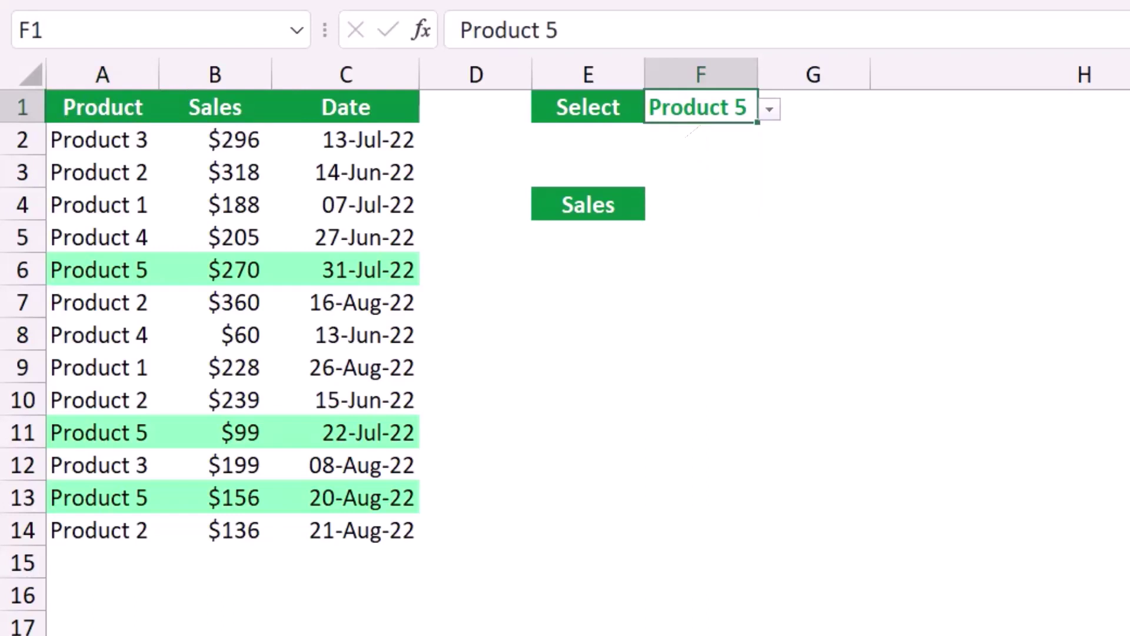
# Step: Enter the array comparison =A2:A14=F1 in F4 to test each product against the selected one
pyautogui.click(701, 204)
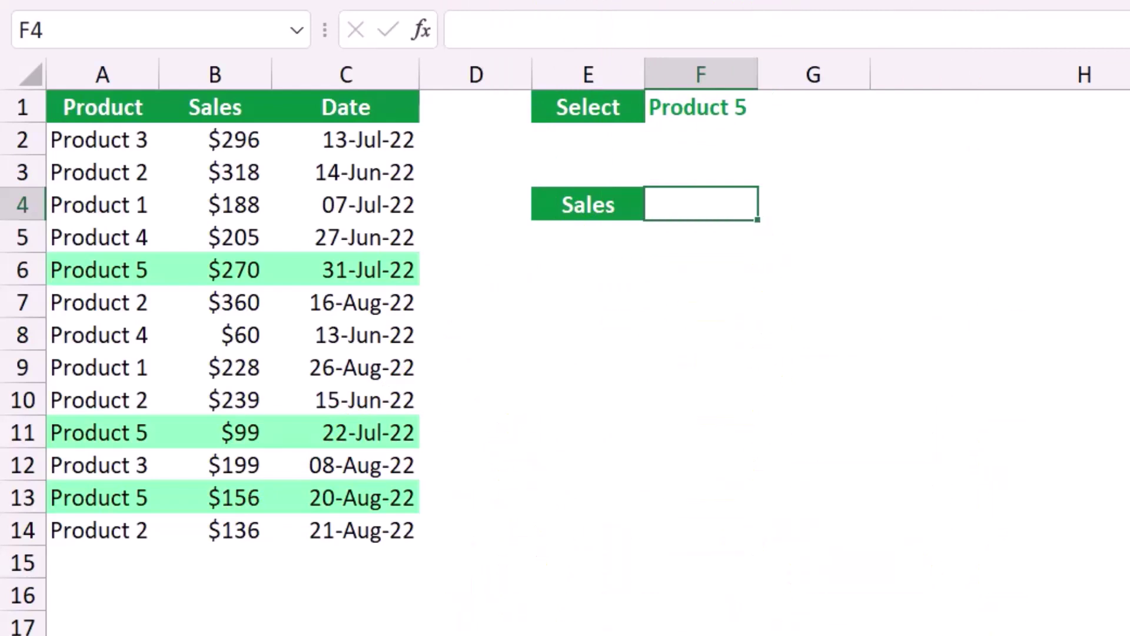
pyautogui.moveTo(215, 139); pyautogui.dragTo(215, 530)
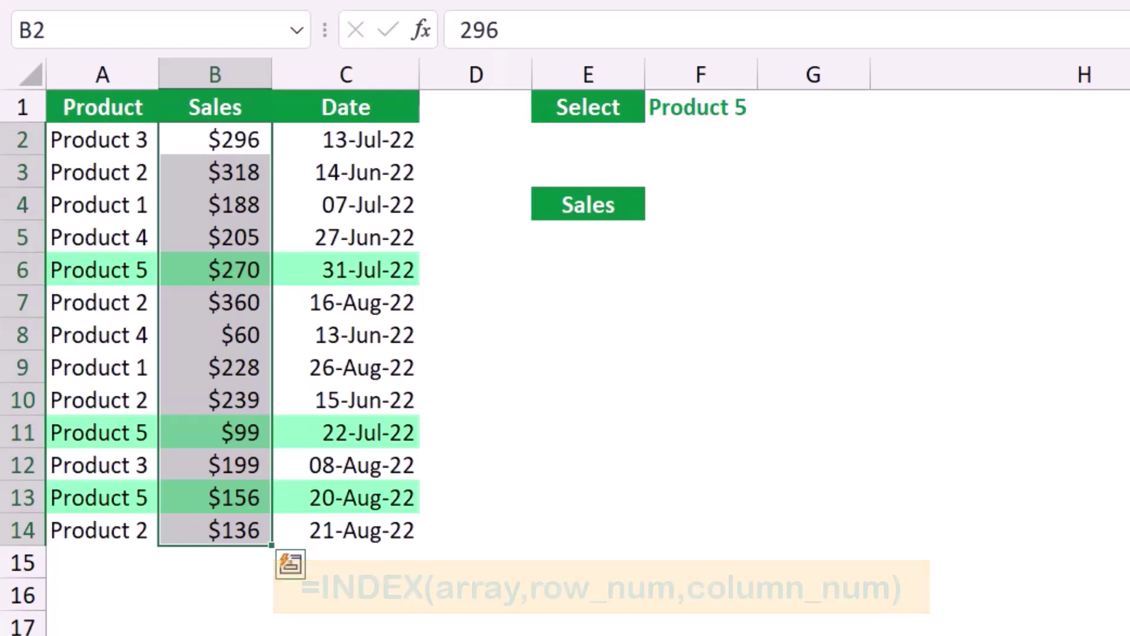
pyautogui.doubleClick(700, 205)
pyautogui.write('=')
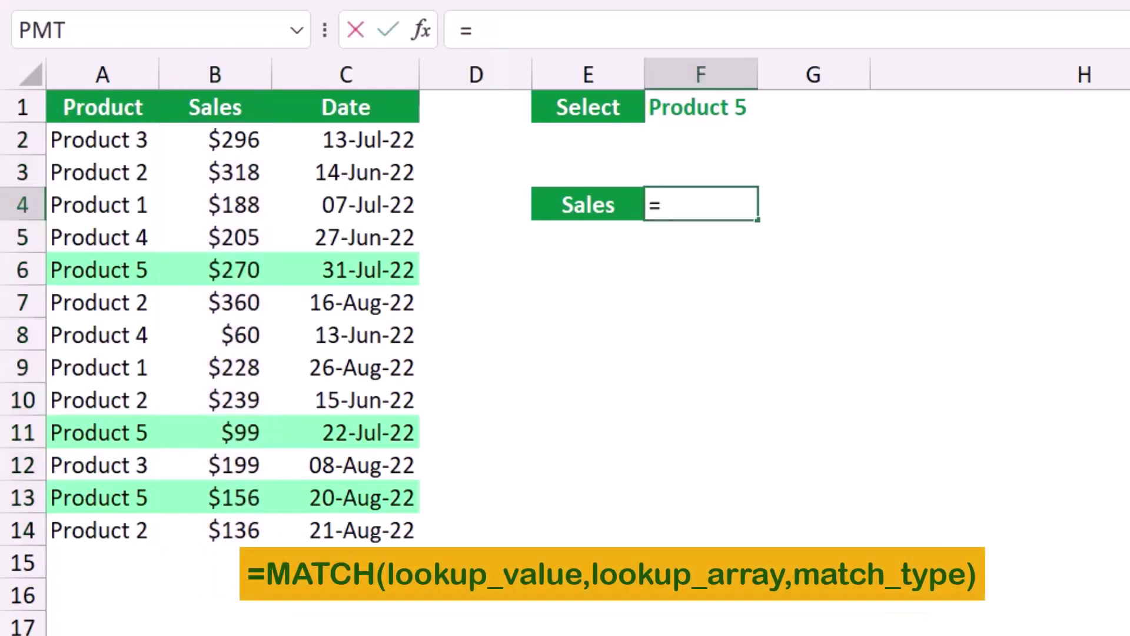
pyautogui.moveTo(100, 139); pyautogui.dragTo(100, 530)
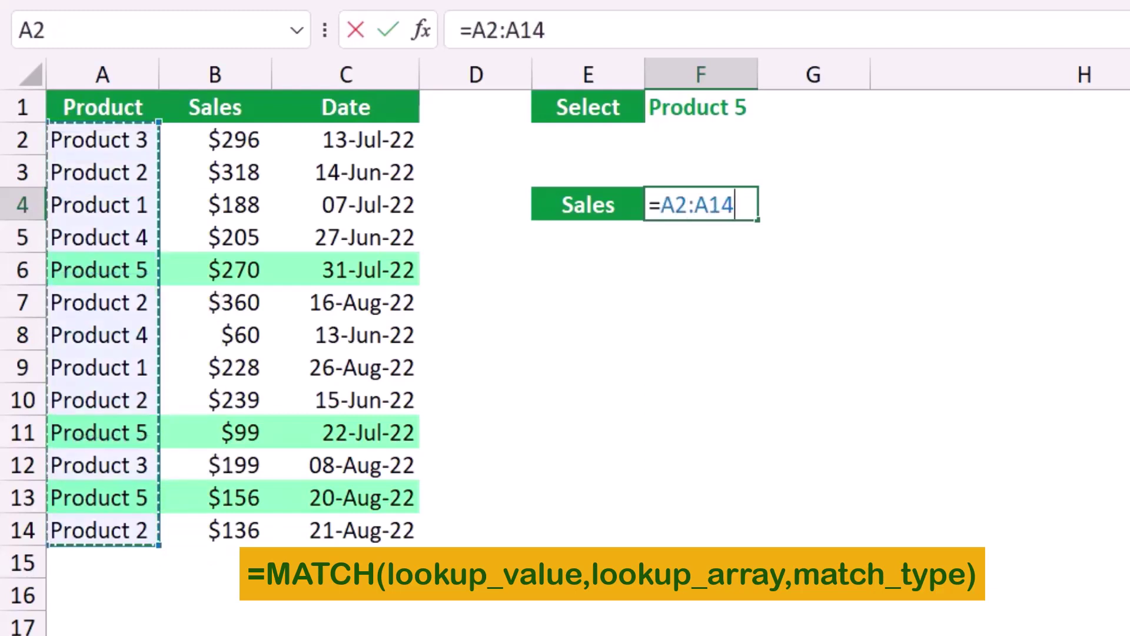
pyautogui.write('=')
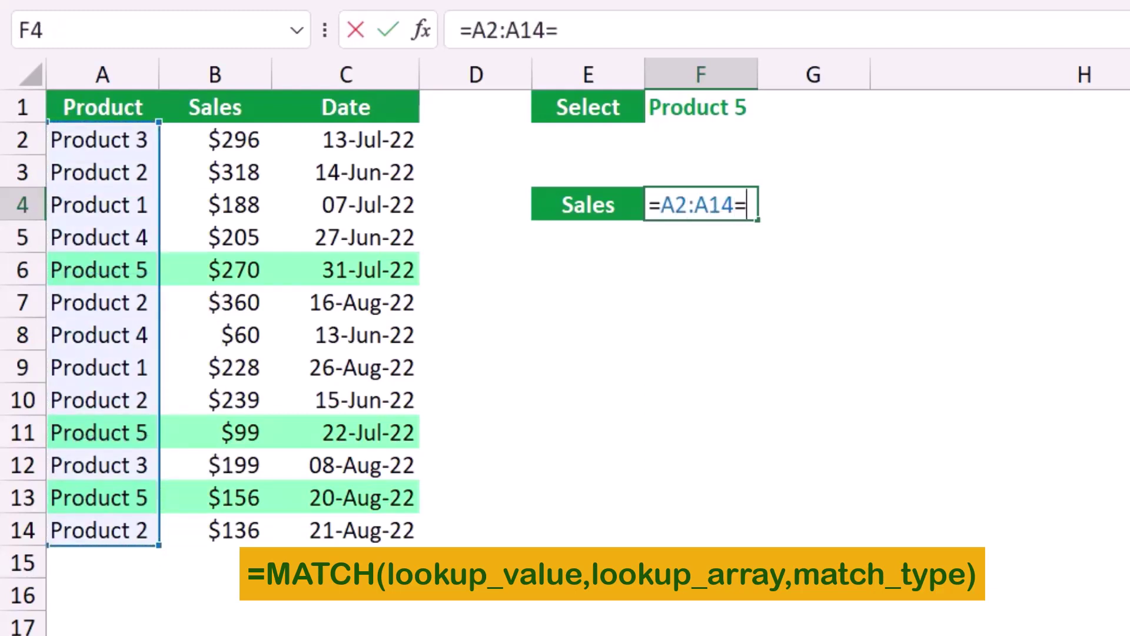
pyautogui.click(700, 108)
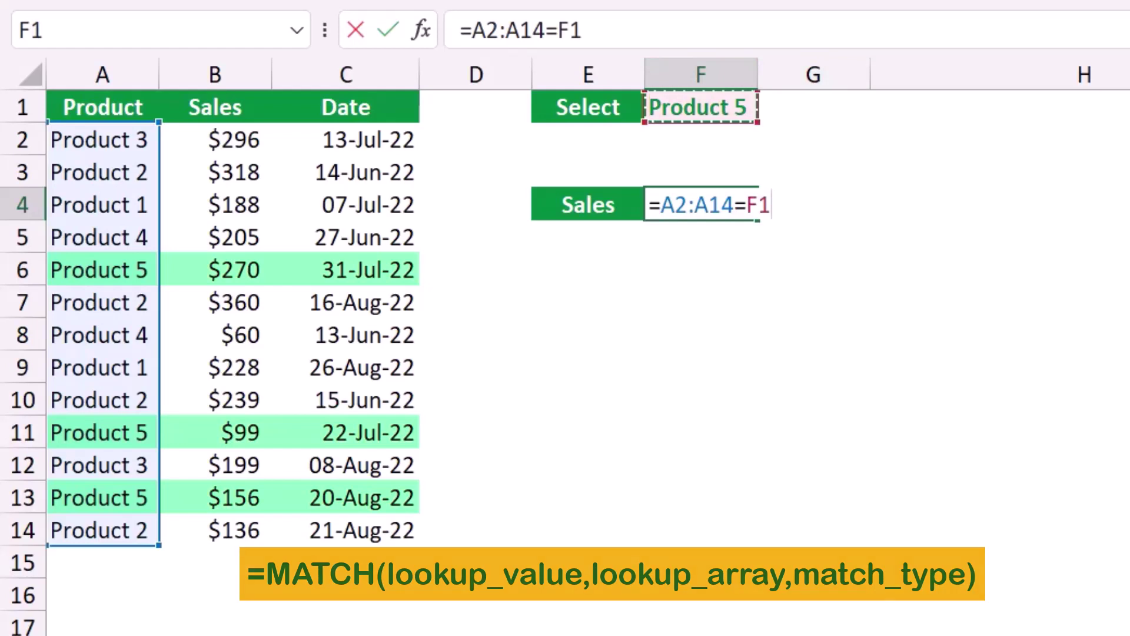
pyautogui.press('Return')
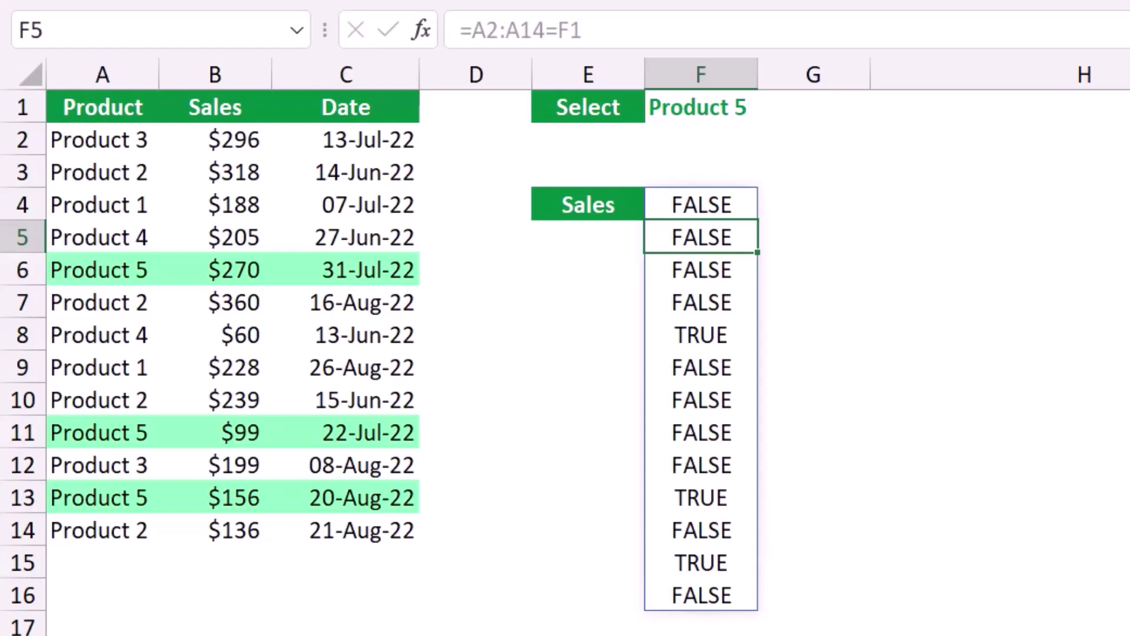
# Step: Change the F4 formula to =1/(A2:A14=F1) by wrapping the comparison in parentheses and dividing 1 by it
pyautogui.click(701, 205)
pyautogui.press('F2')
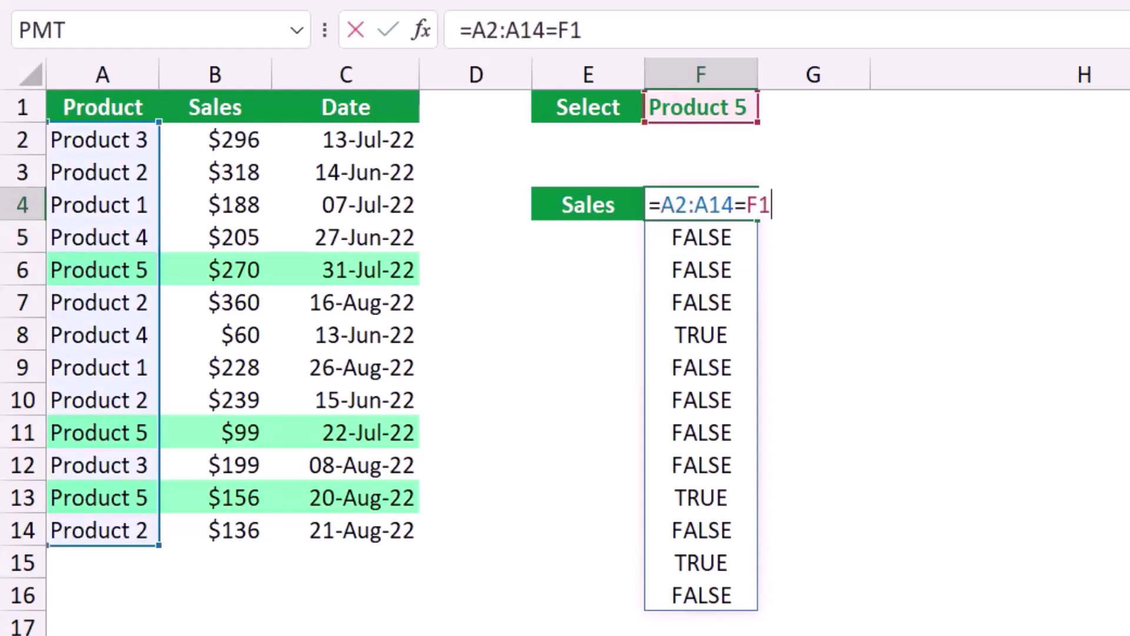
pyautogui.click(661, 205)
pyautogui.write('1/(')
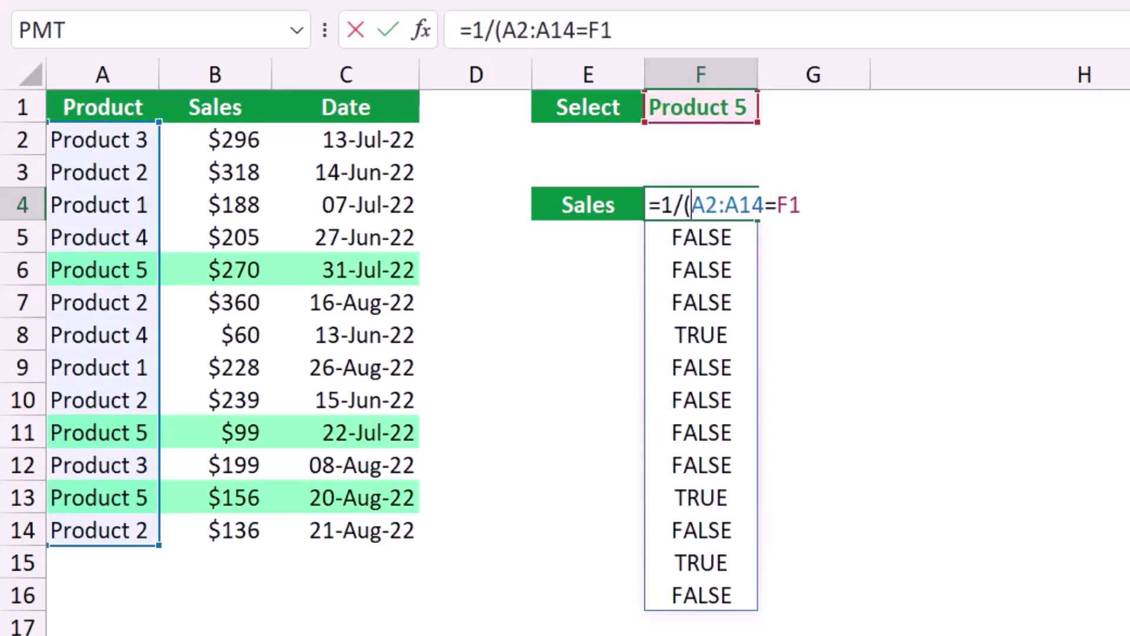
pyautogui.click(801, 205)
pyautogui.write(')')
pyautogui.press('Return')
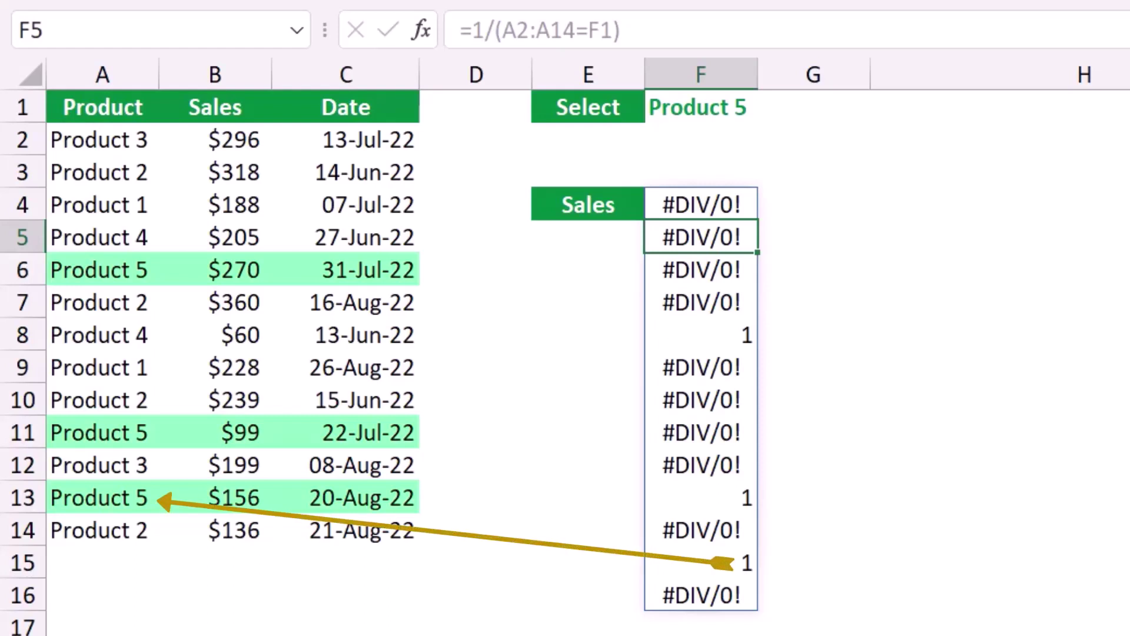
# Step: Cut the 1/(A2:A14=F1) expression out of F4 and start a MATCH formula there
pyautogui.press('Up')
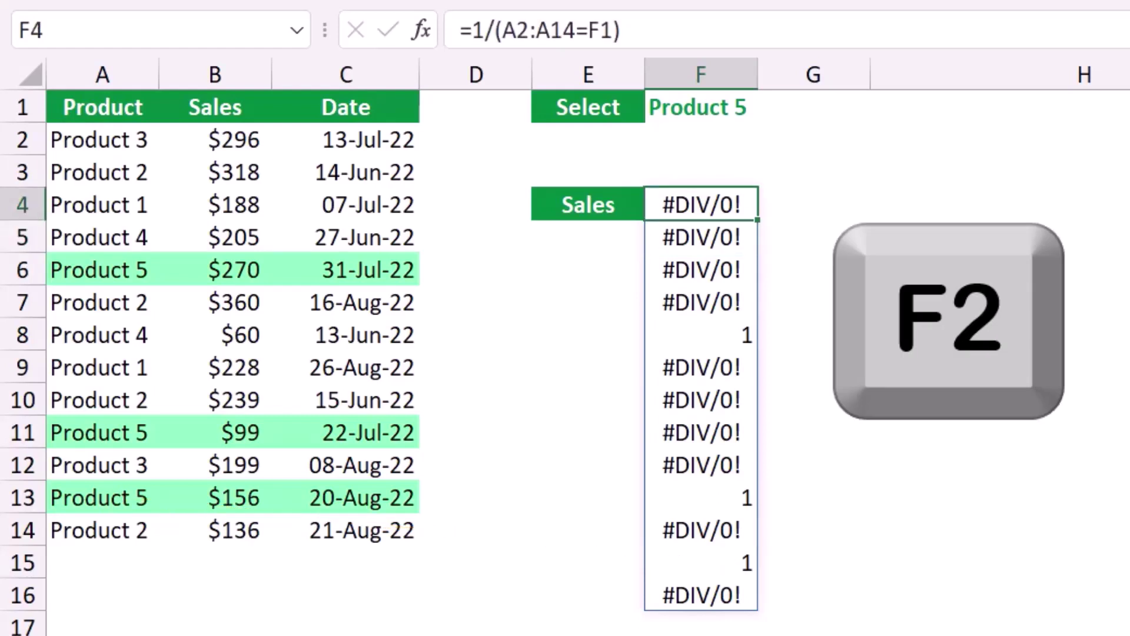
pyautogui.press('F2')
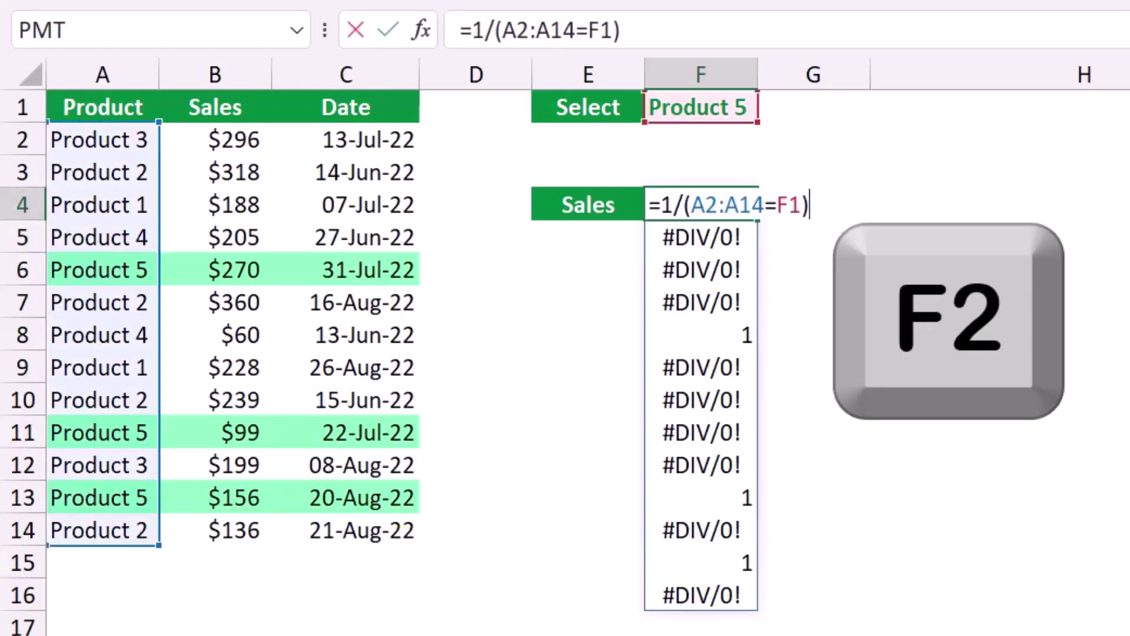
pyautogui.moveTo(661, 205); pyautogui.dragTo(810, 205)
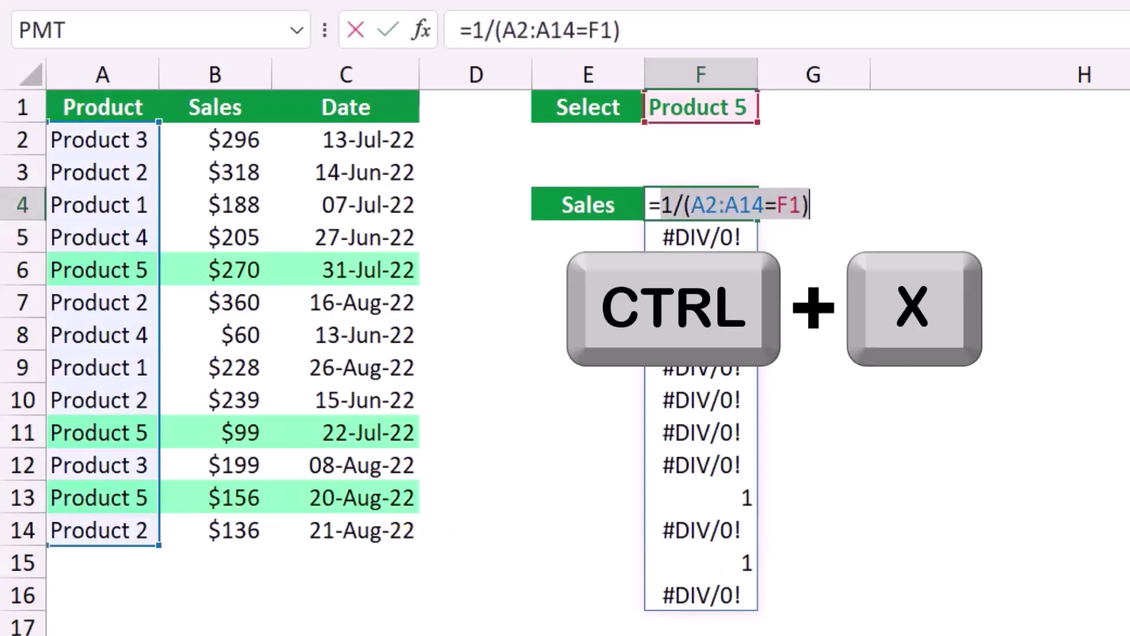
pyautogui.hotkey('ctrl', 'x')
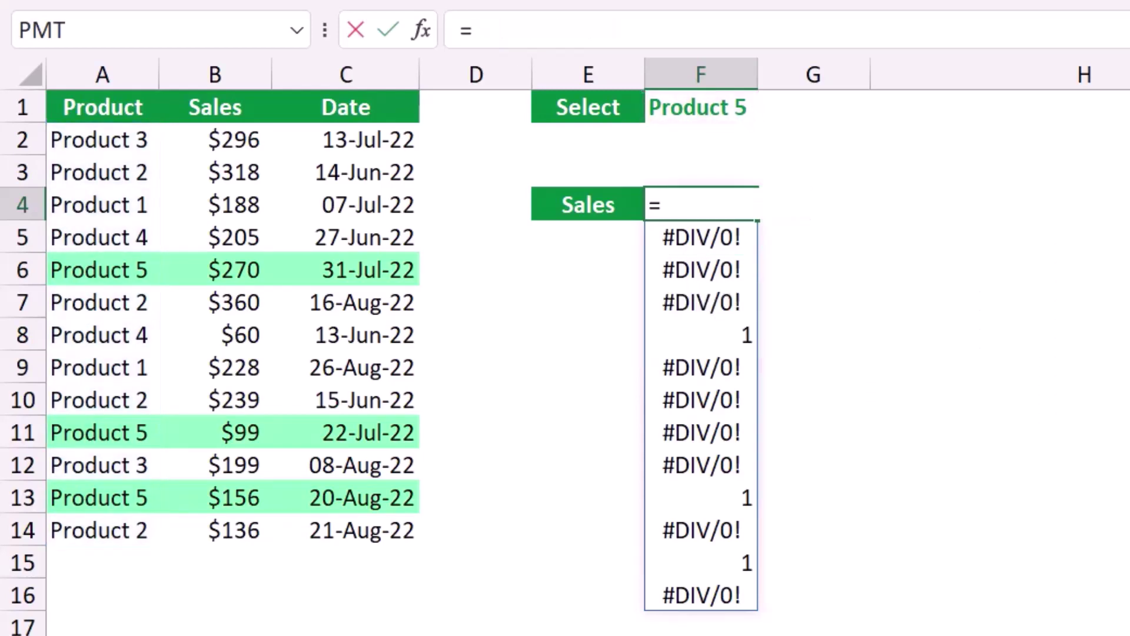
pyautogui.press('Escape')
pyautogui.press('Delete')
pyautogui.write('=mat')
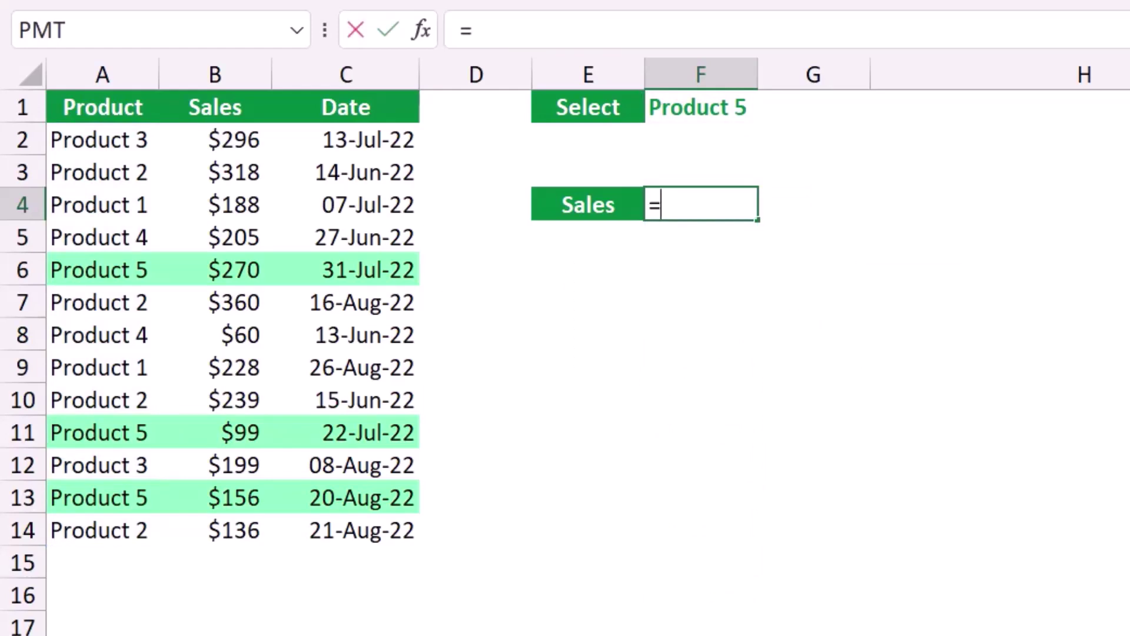
pyautogui.press('Tab')
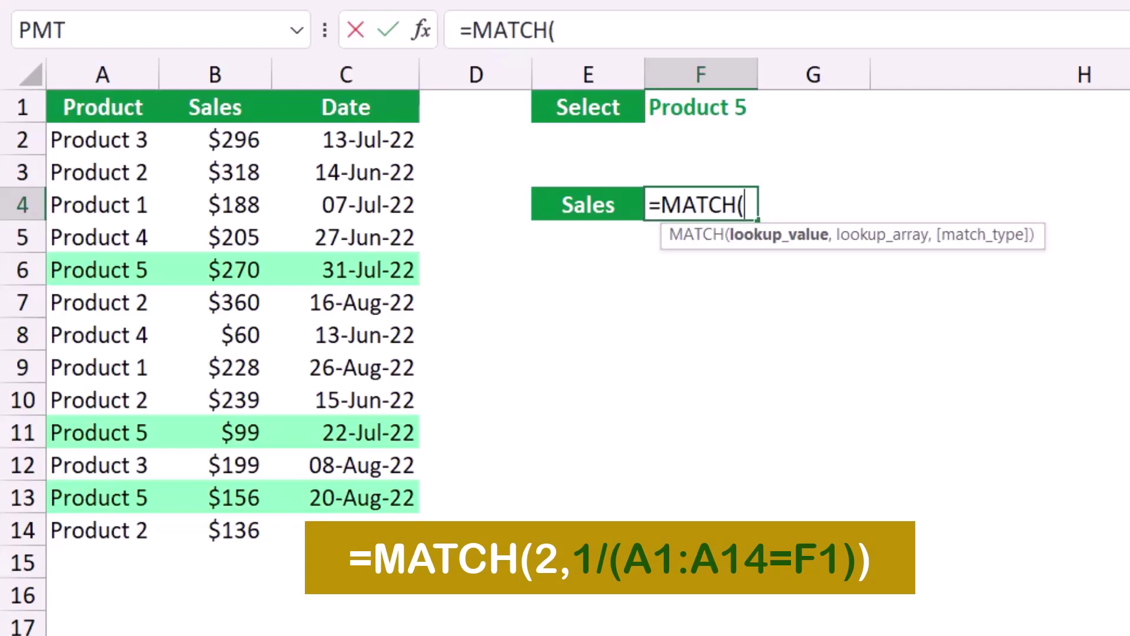
# Step: Complete the F4 formula as =MATCH(2,1/(A2:A14=F1)), with 2 as lookup value and the cut expression as lookup array
pyautogui.write('2,')
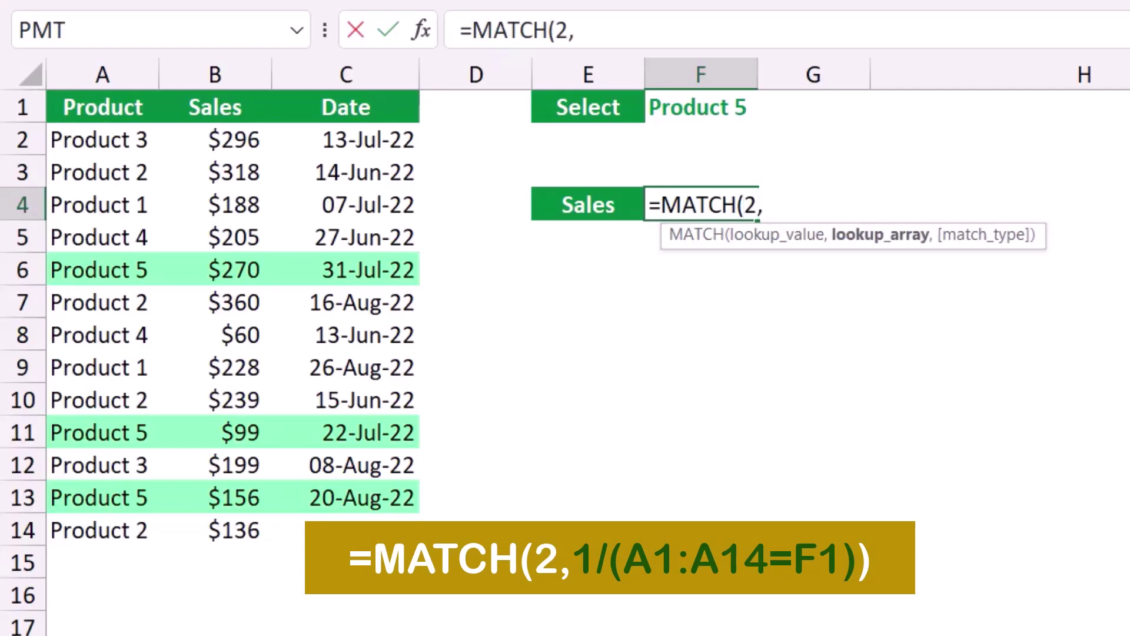
pyautogui.write('1/(A2:A14=F1)')
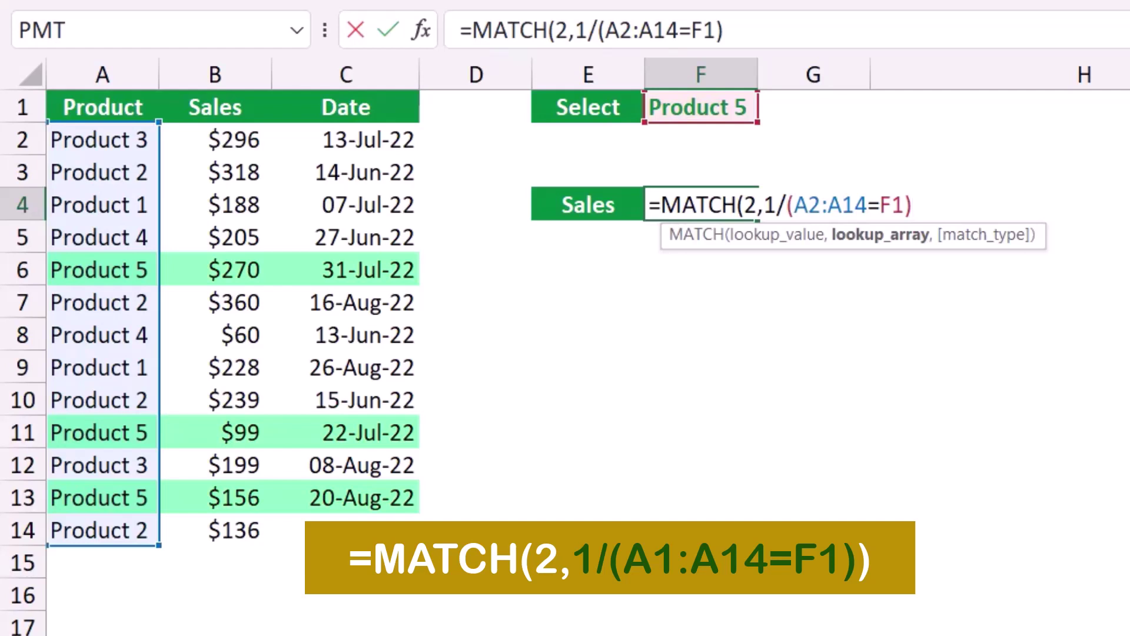
pyautogui.write(')')
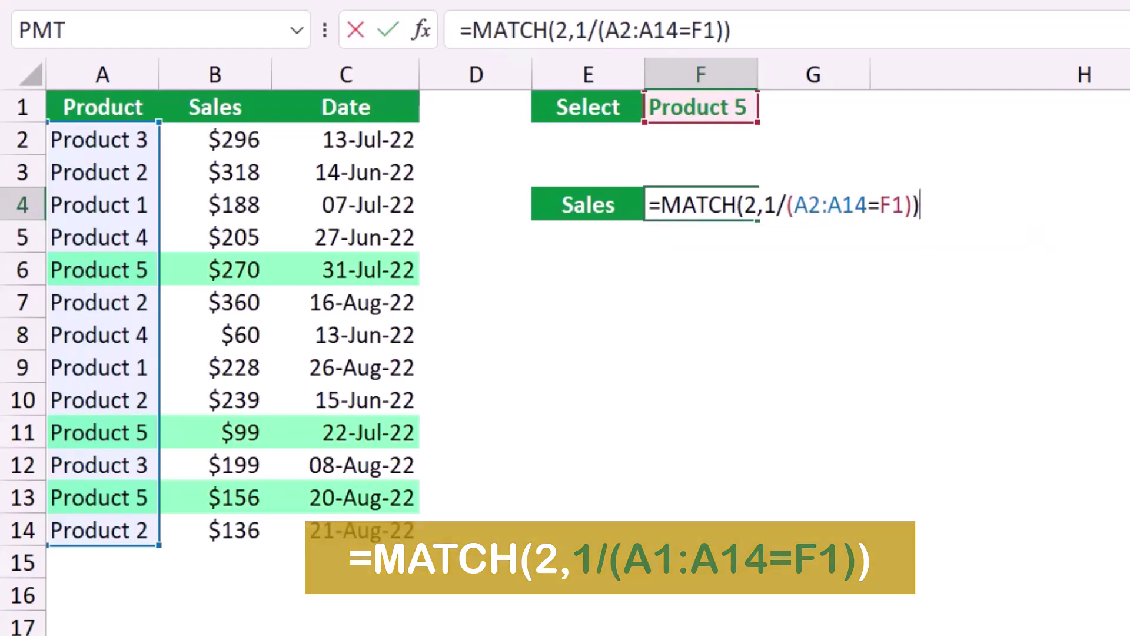
pyautogui.press('Return')
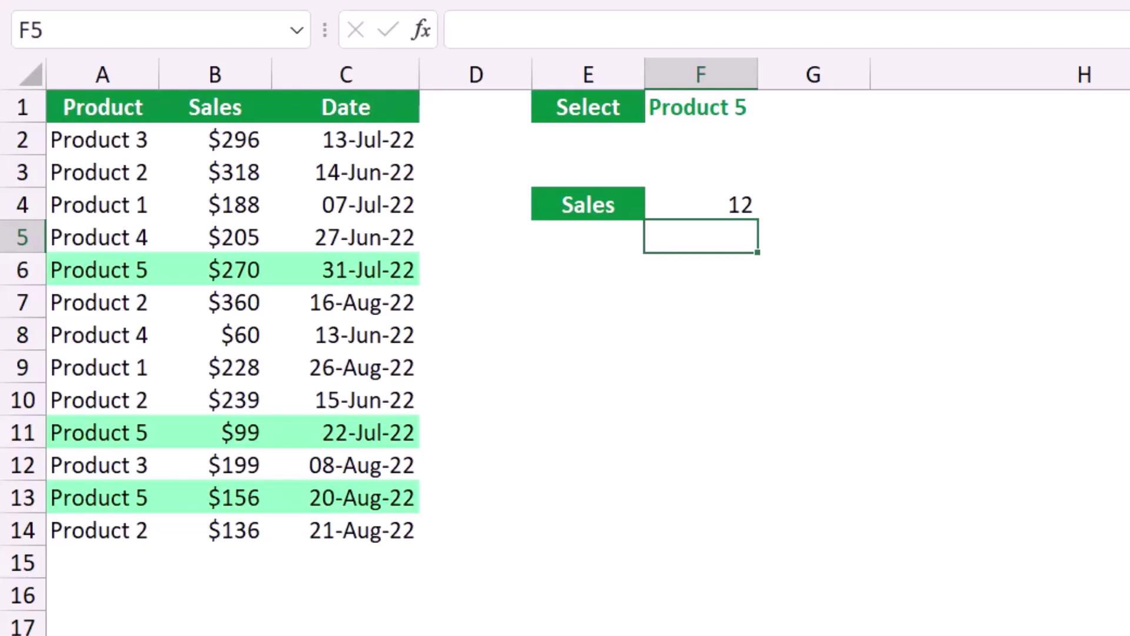
# Step: Cut the whole MATCH(2,1/(A2:A14=F1)) expression out of F4 and start an INDEX formula in its place
pyautogui.press('Up')
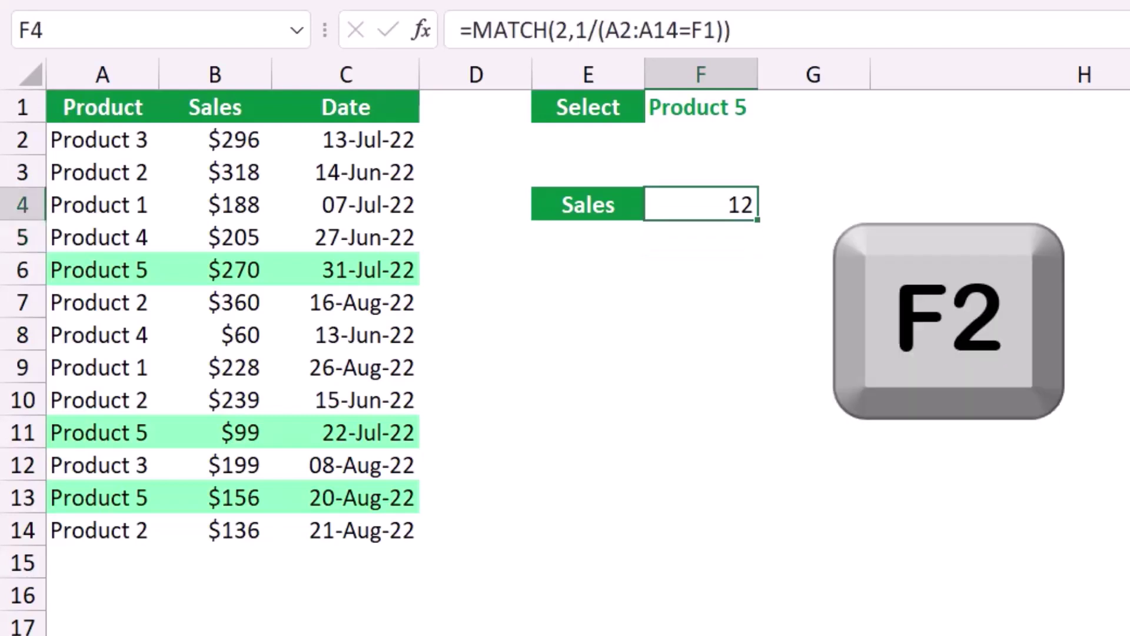
pyautogui.press('F2')
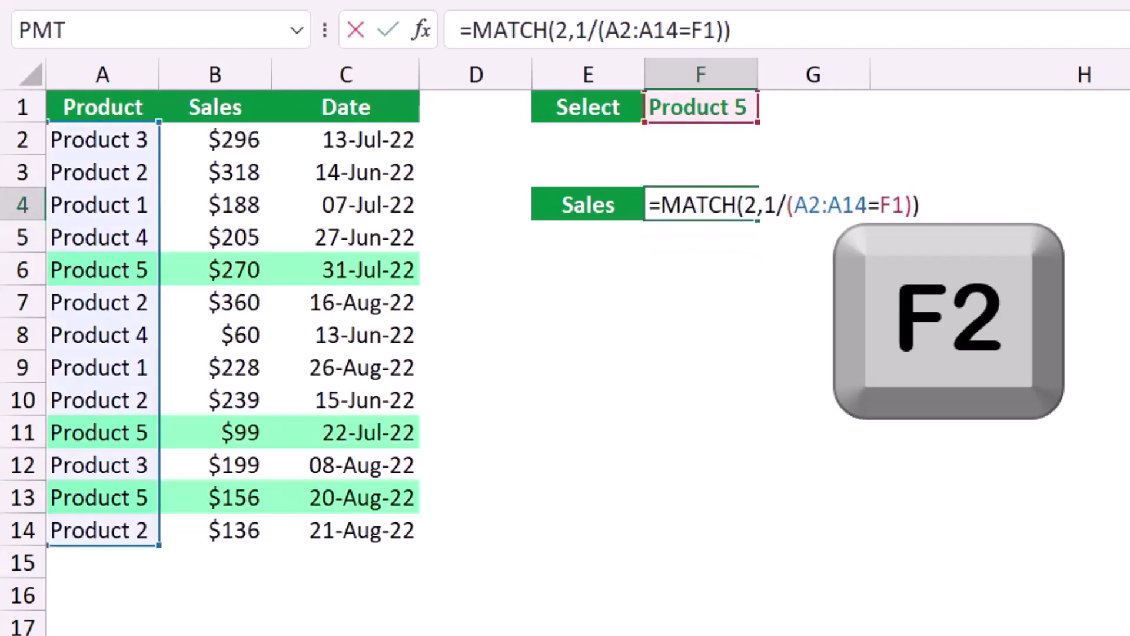
pyautogui.moveTo(472, 30); pyautogui.dragTo(731, 30)
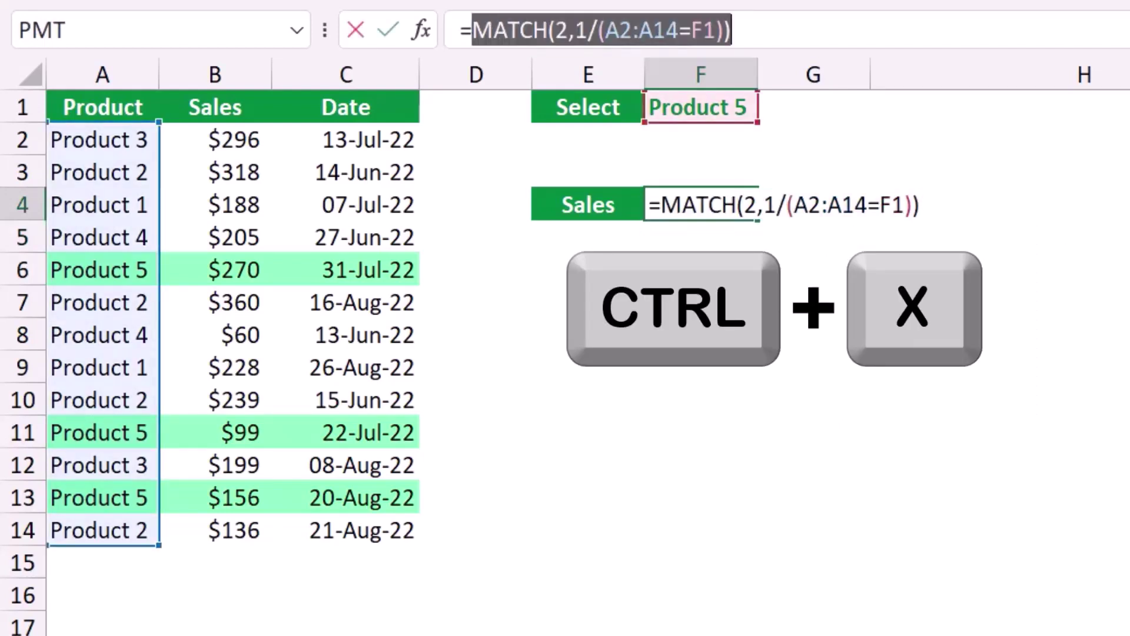
pyautogui.hotkey('ctrl', 'x')
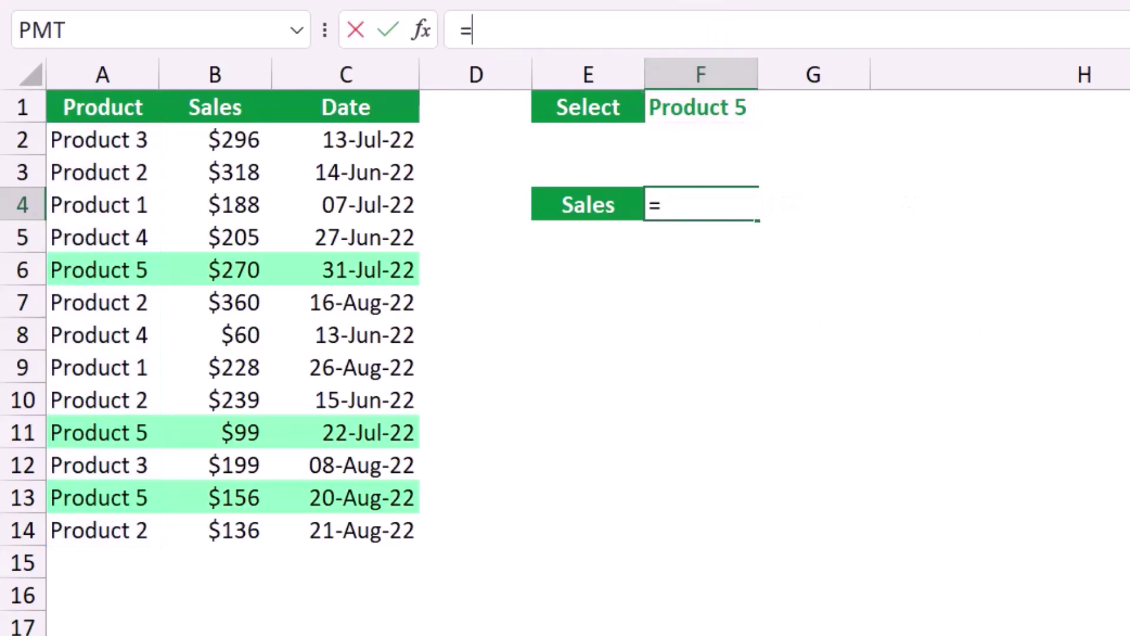
pyautogui.write('inde')
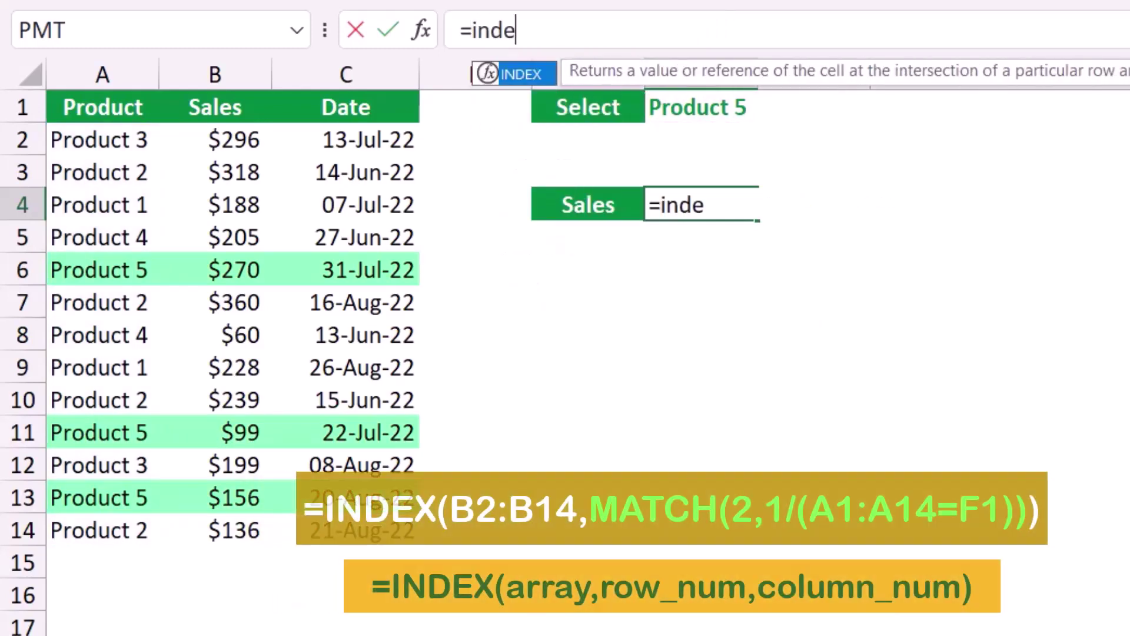
pyautogui.press('Tab')
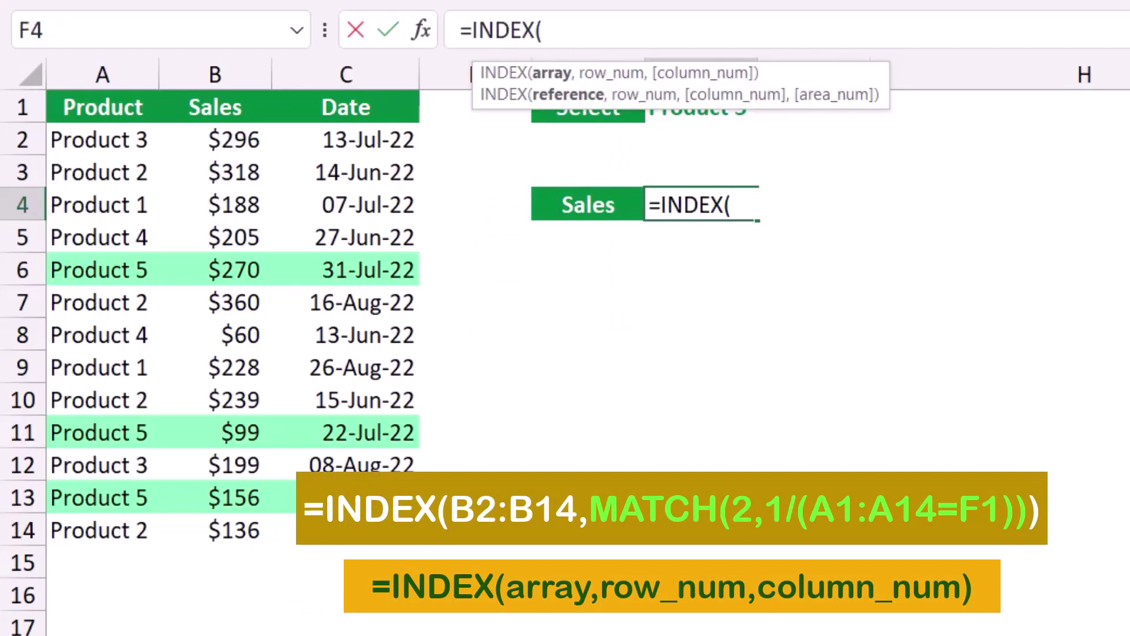
# Step: Complete the F4 formula as =INDEX(B2:B14,MATCH(2,1/(A2:A14=F1))) by pasting the cut MATCH expression as the row number
pyautogui.moveTo(253, 136); pyautogui.dragTo(259, 533)
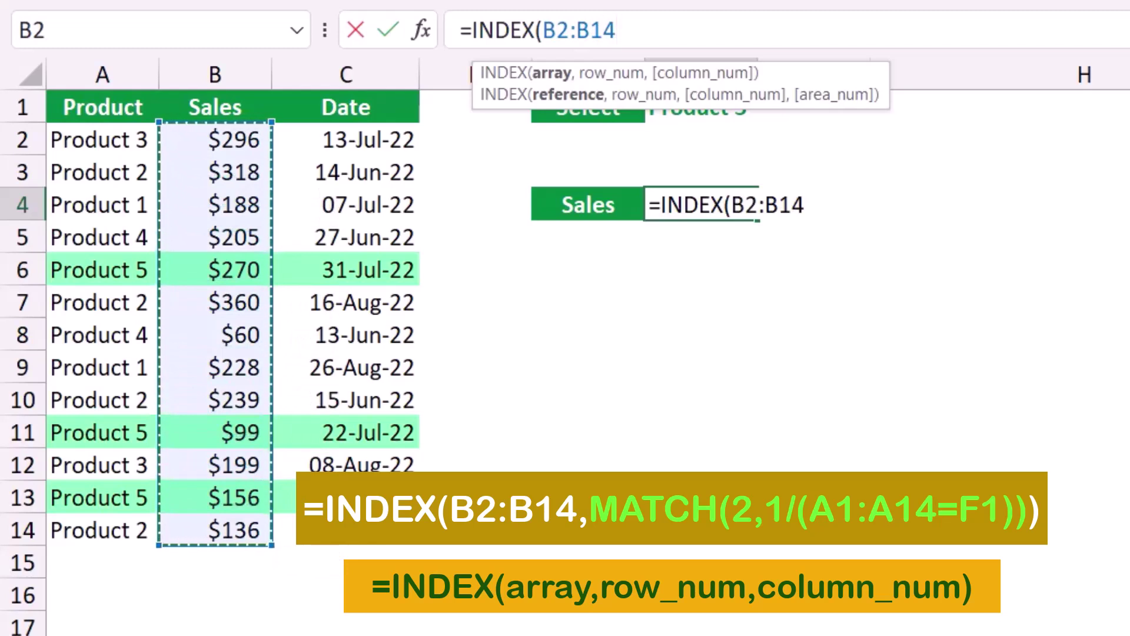
pyautogui.write(',')
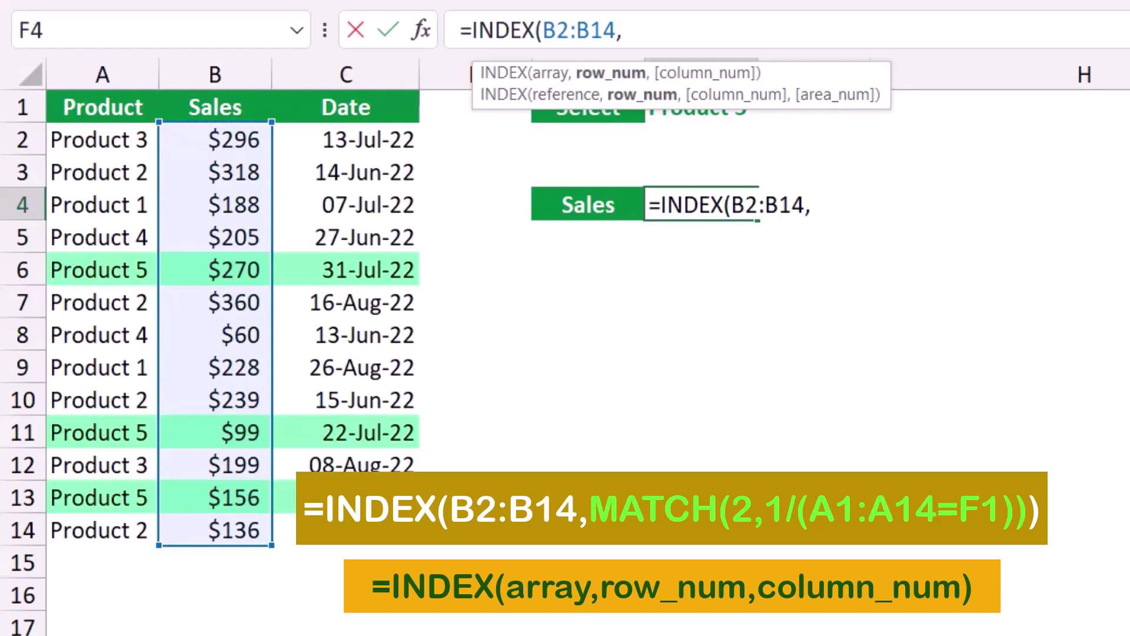
pyautogui.hotkey('ctrl', 'v')
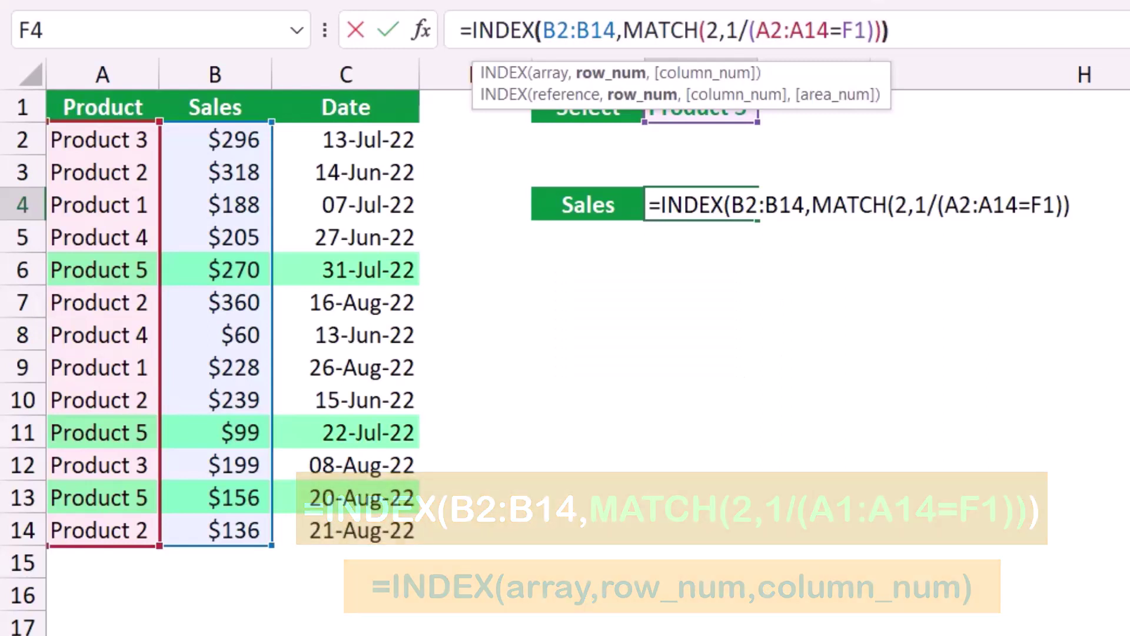
pyautogui.write(')')
pyautogui.press('Return')
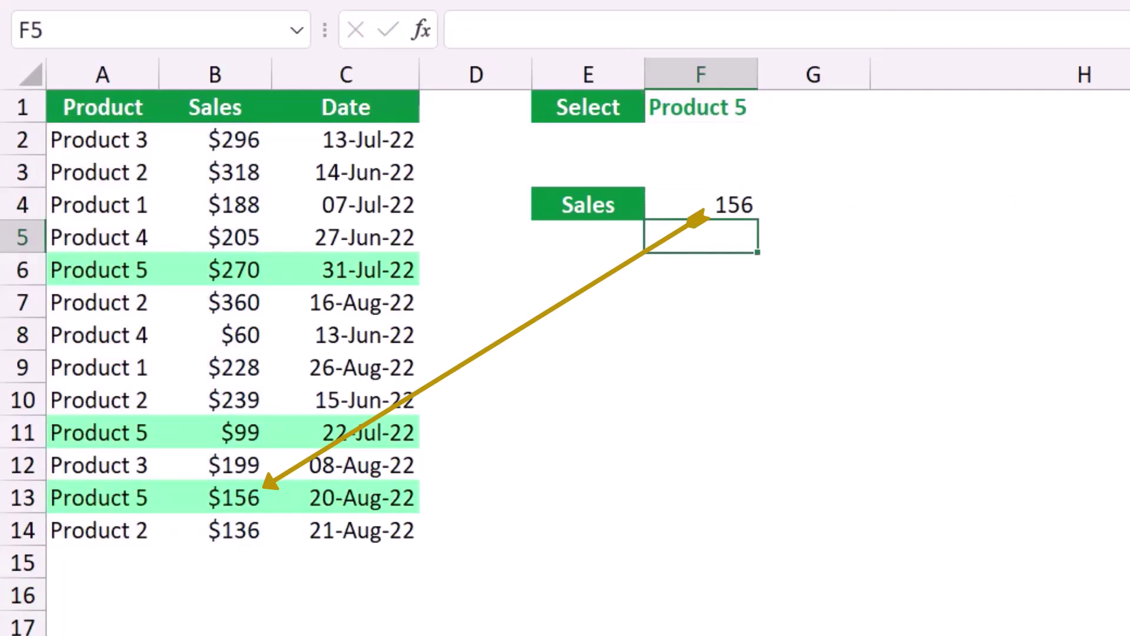
# Step: Test the F4 formula by choosing Product 2 and another product from the drop-down list in F1
pyautogui.click(701, 107)
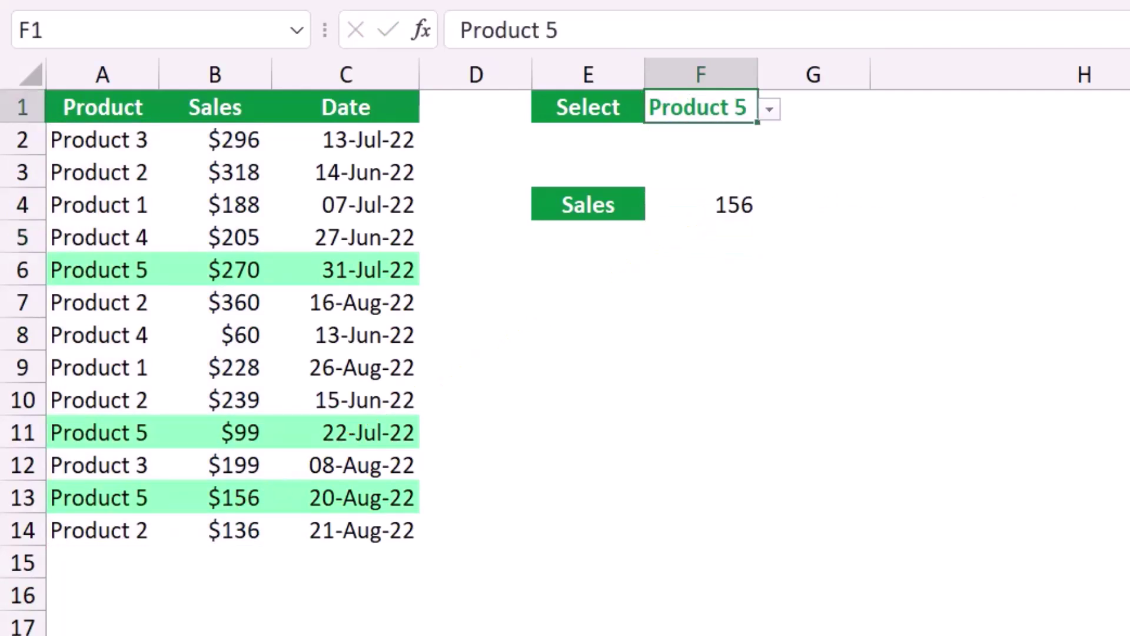
pyautogui.click(770, 109)
pyautogui.click(686, 161)
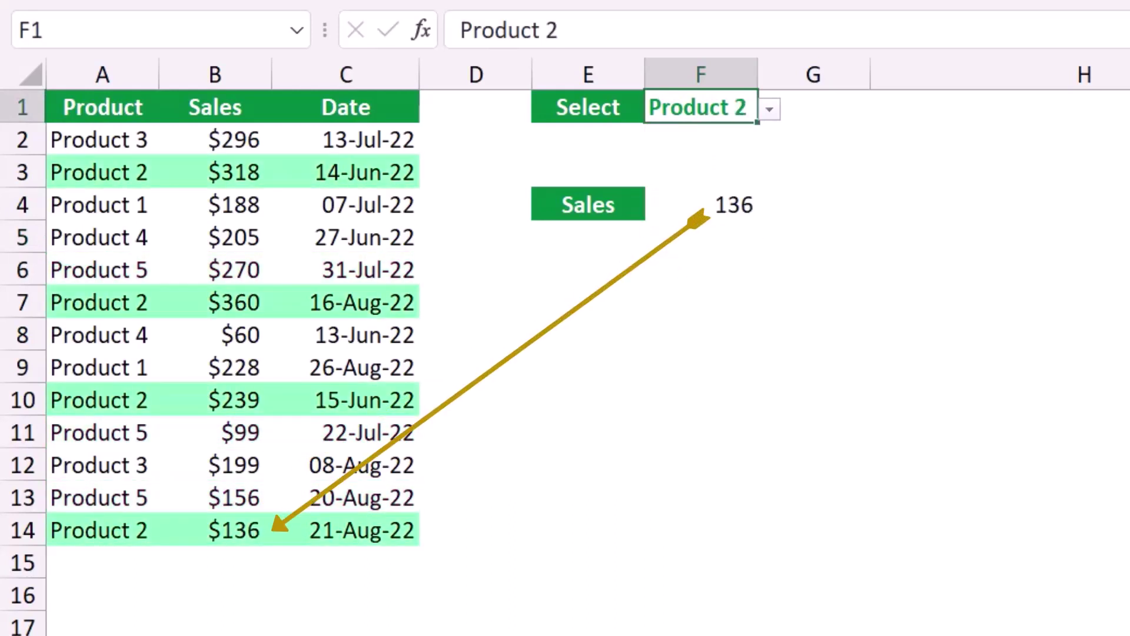
pyautogui.hotkey('alt', 'Down')
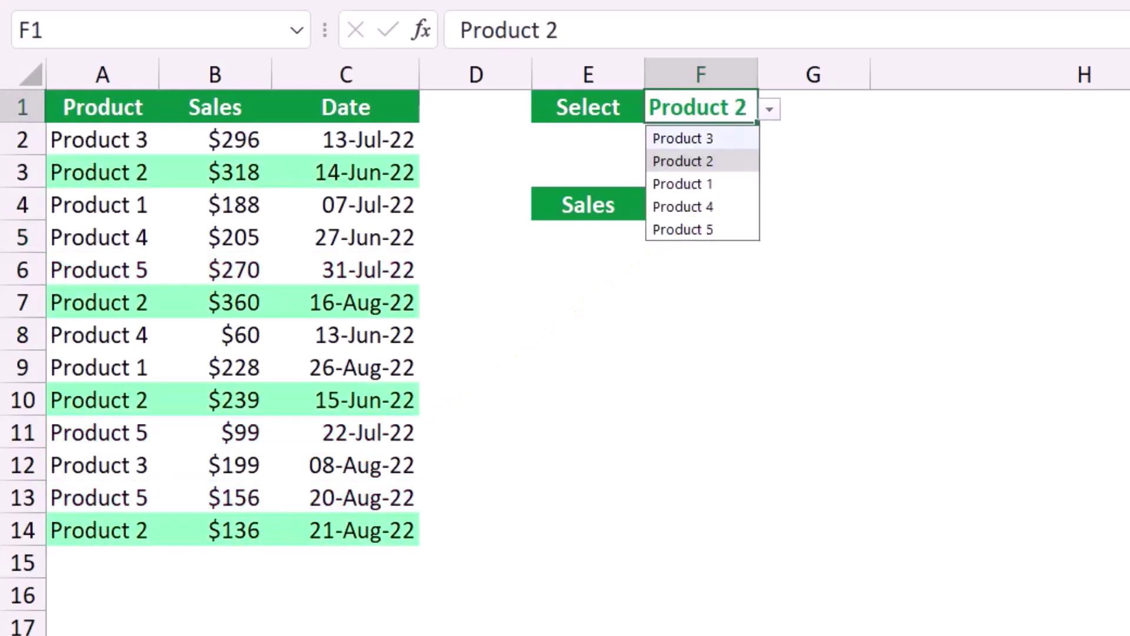
pyautogui.press('Down')
pyautogui.press('Down')
pyautogui.press('Return')
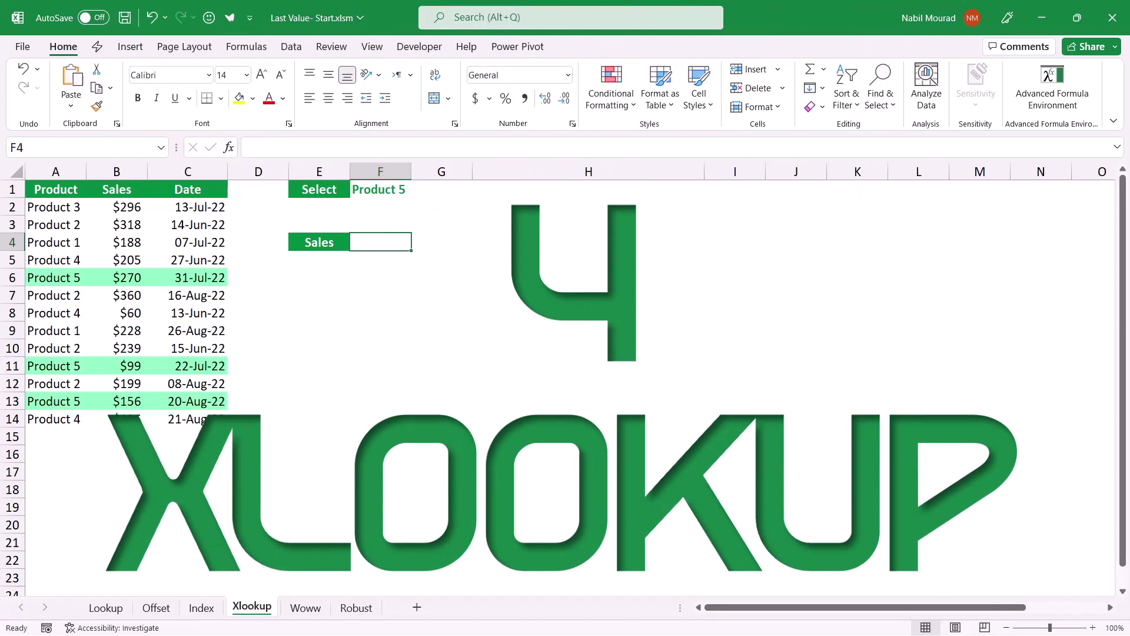
# Step: Start an XLOOKUP formula in F4 with F1 as the lookup value and A2:A14 as the lookup array
pyautogui.write('=')
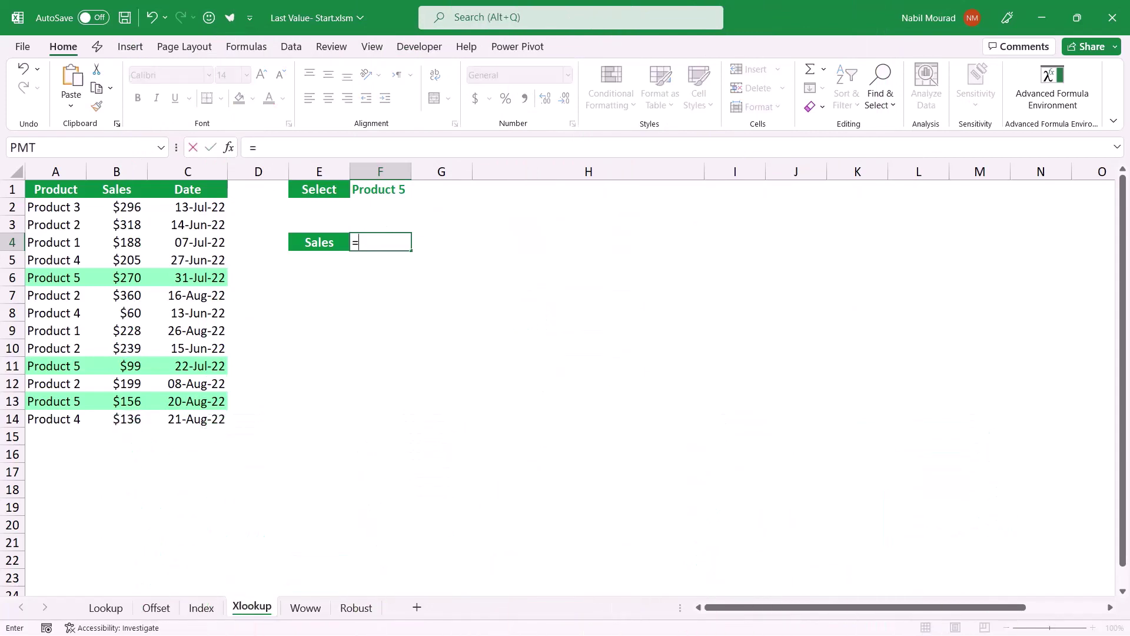
pyautogui.write('xloo')
pyautogui.press('Tab')
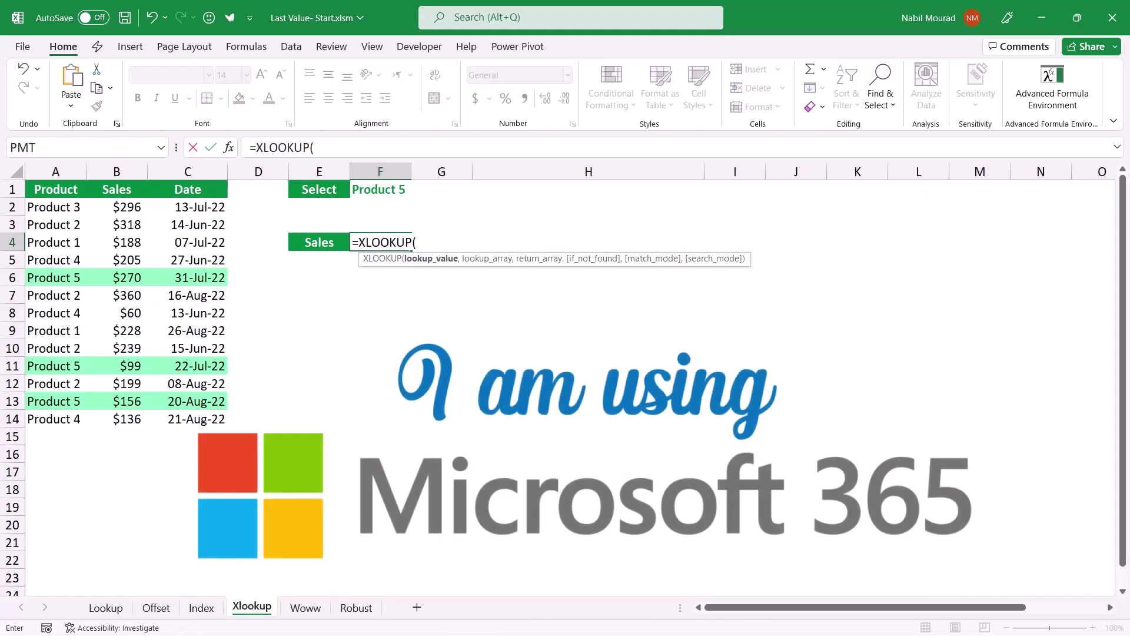
pyautogui.click(381, 190)
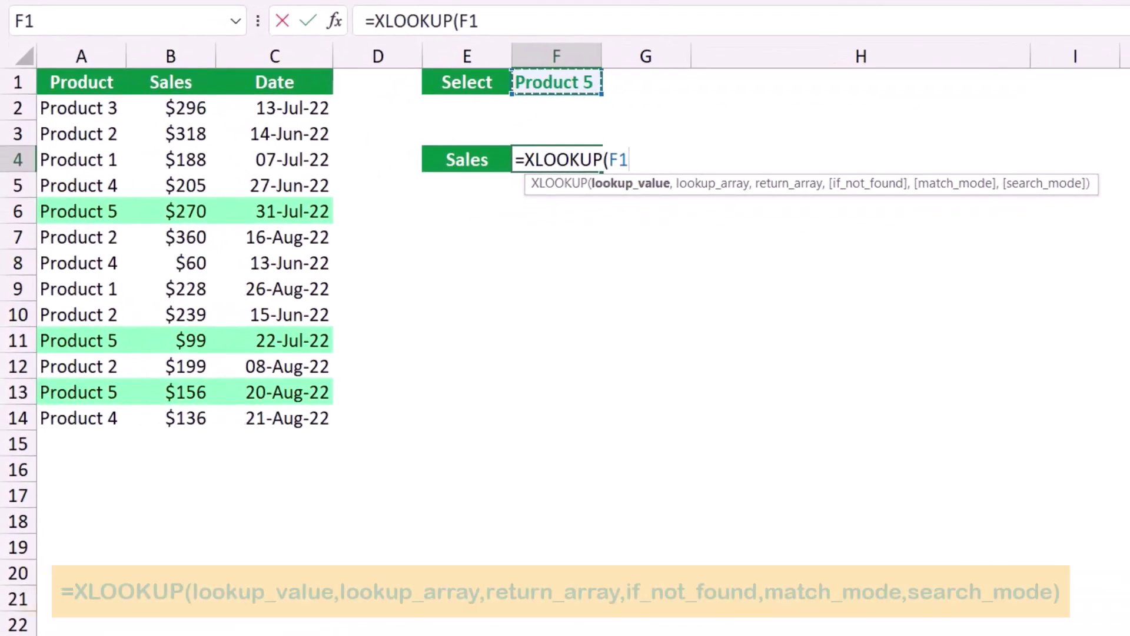
pyautogui.write(',')
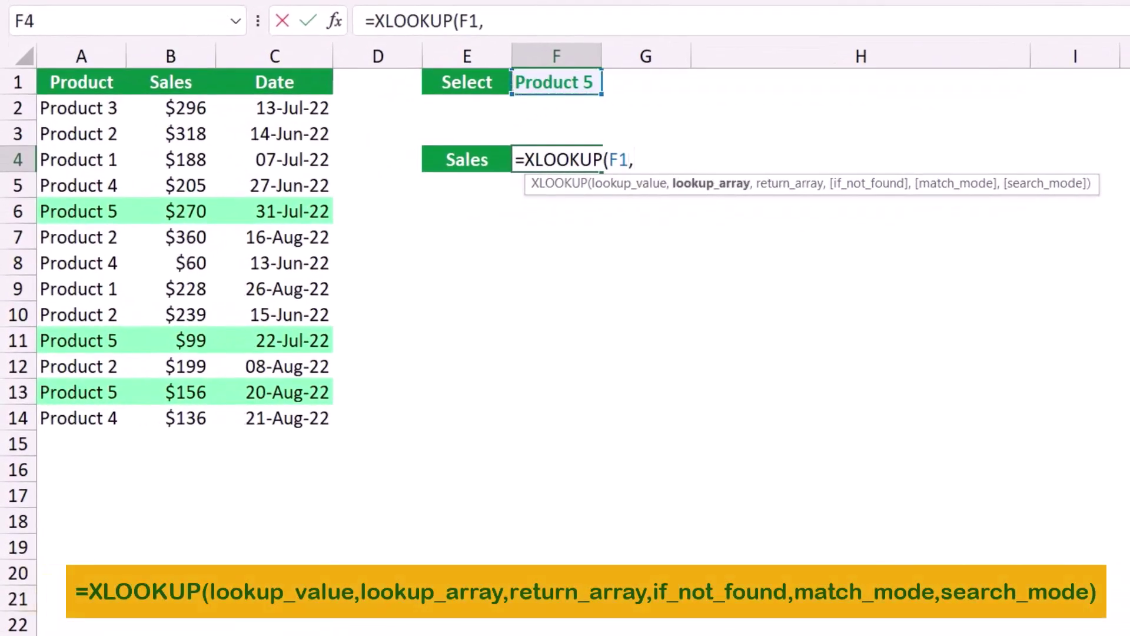
pyautogui.click(81, 108)
pyautogui.hotkey('ctrl', 'shift', 'Down')
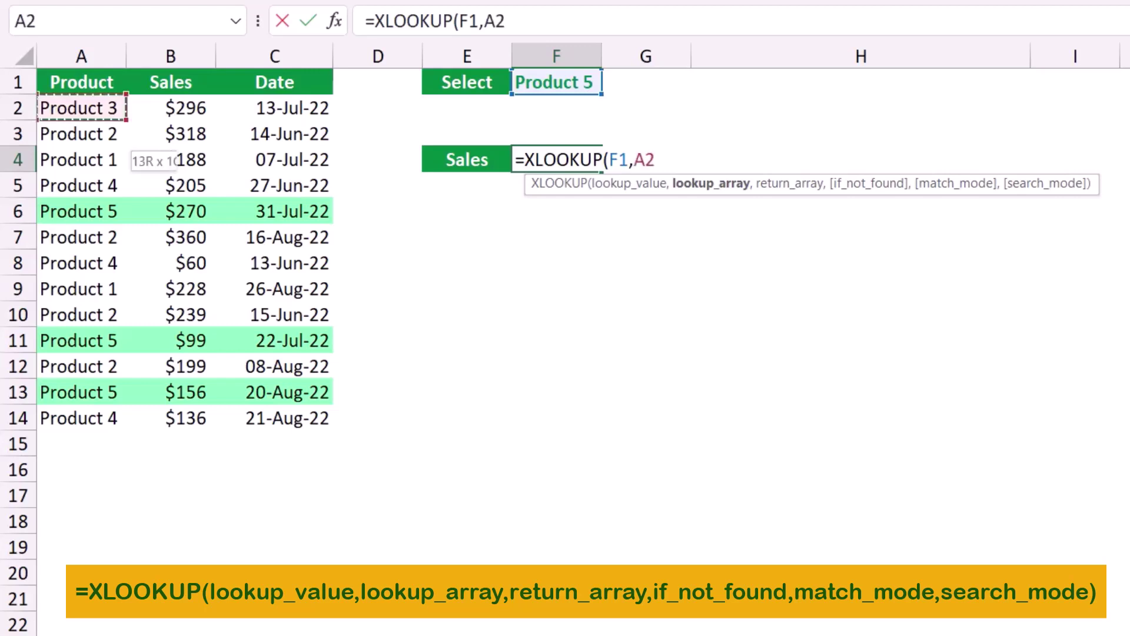
pyautogui.moveTo(81, 154); pyautogui.dragTo(82, 418)
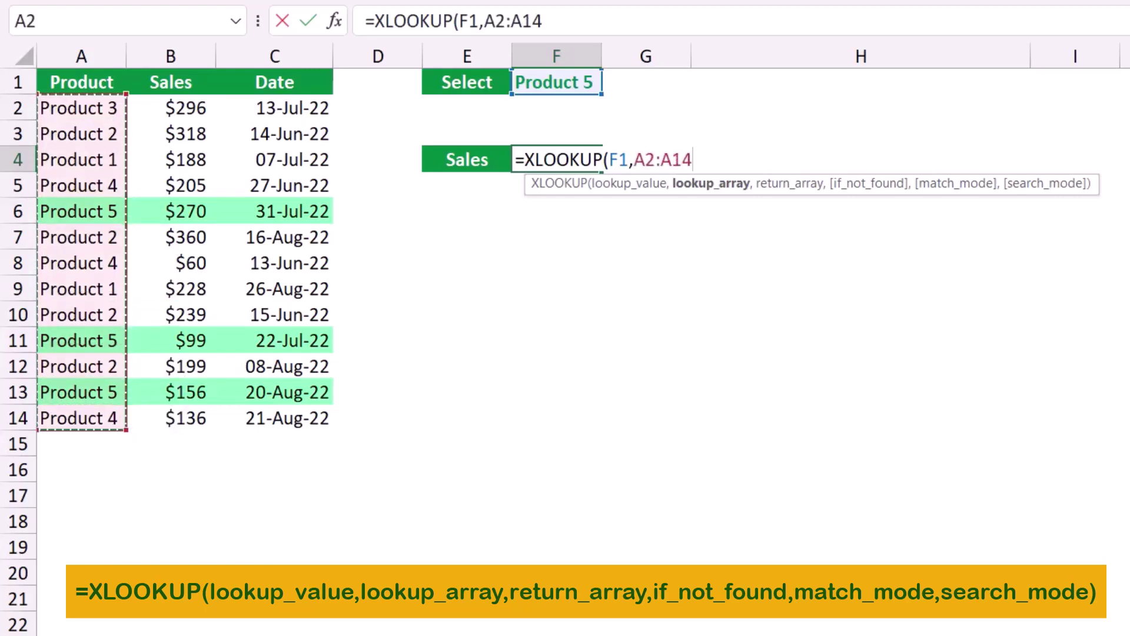
pyautogui.write(',')
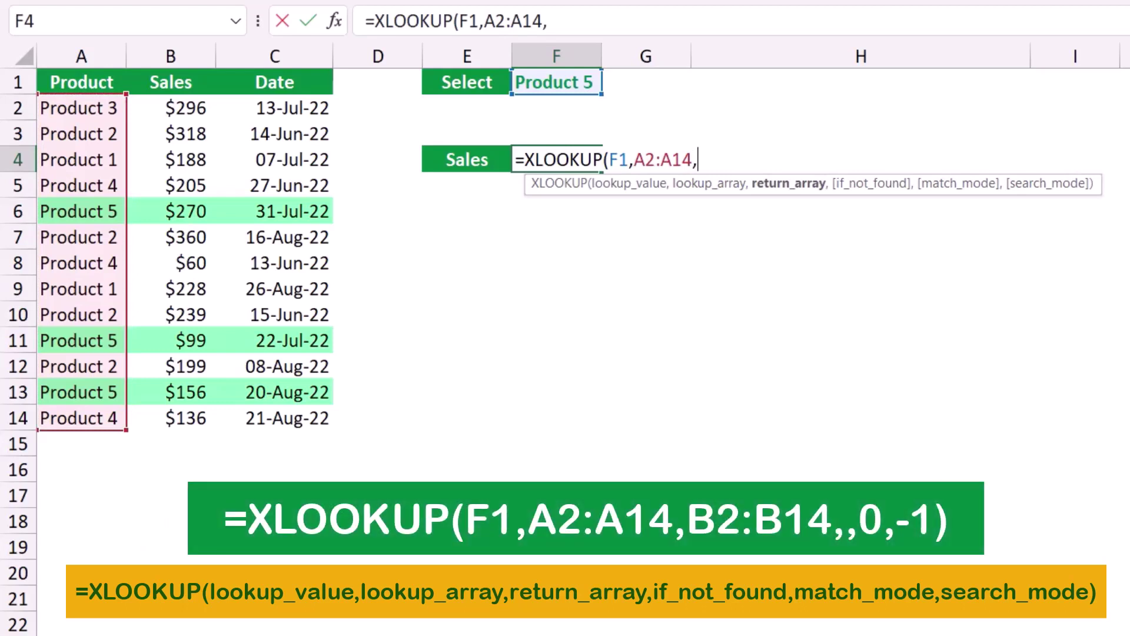
# Step: Complete the F4 formula as =XLOOKUP(F1,A2:A14,B2:B14,,0,-1), using exact match and last-to-first search
pyautogui.moveTo(176, 108); pyautogui.dragTo(212, 421)
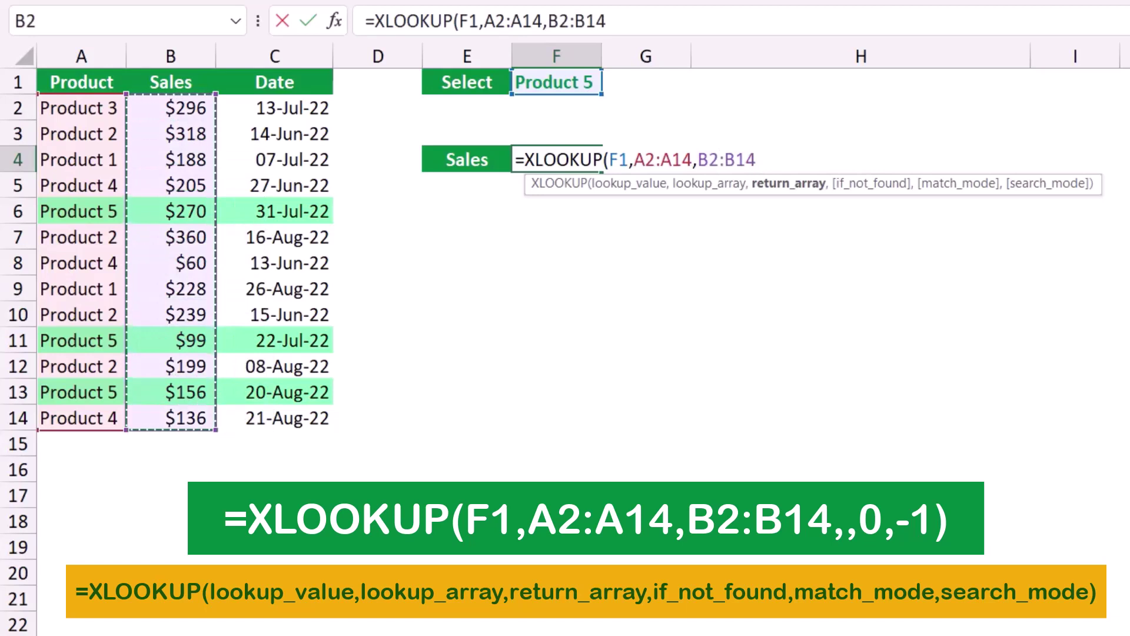
pyautogui.write(',')
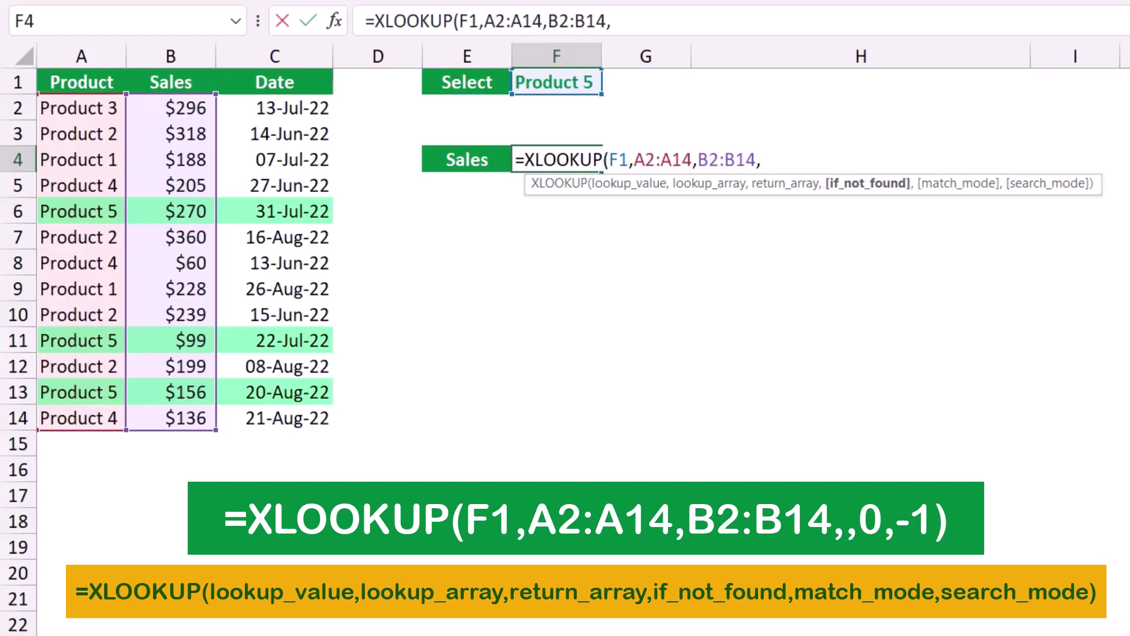
pyautogui.write(',')
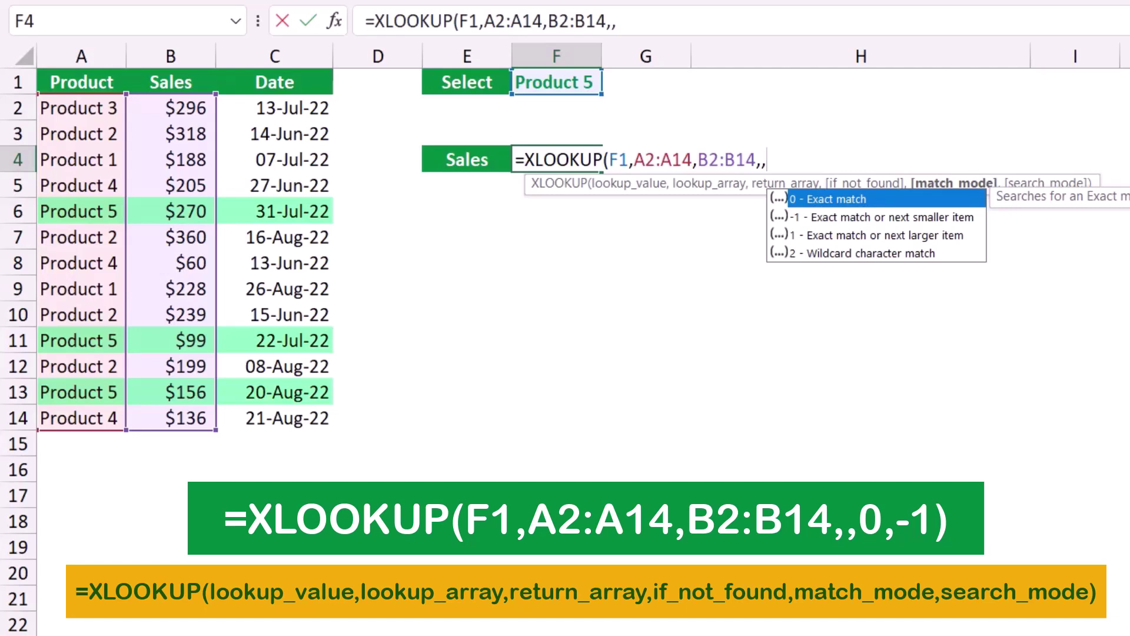
pyautogui.write('0,')
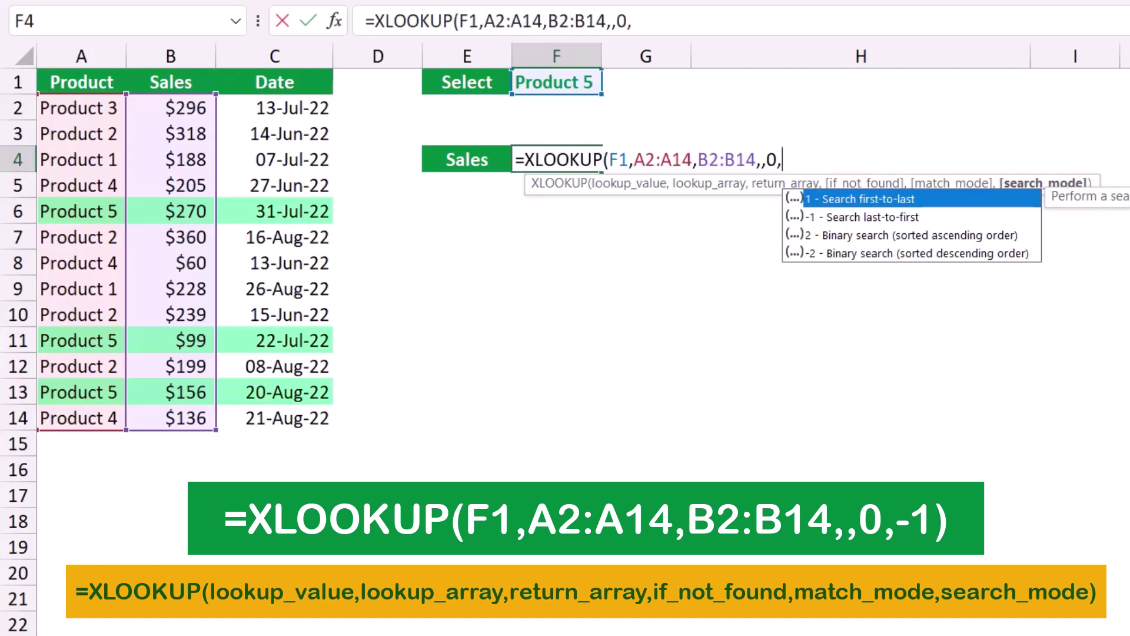
pyautogui.press('Down')
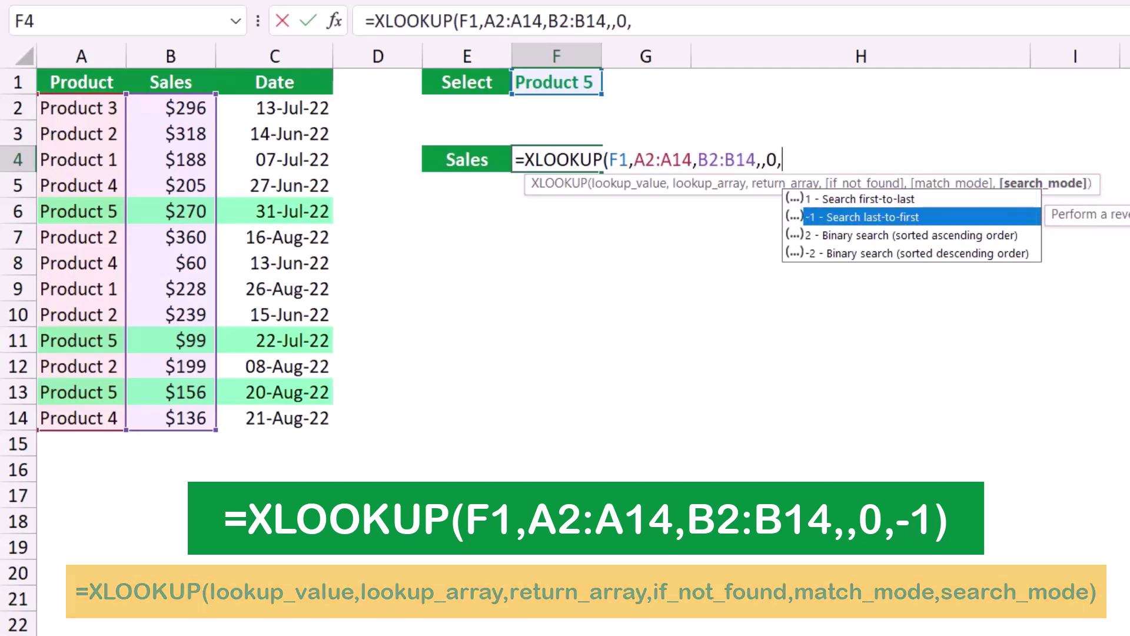
pyautogui.press('Tab')
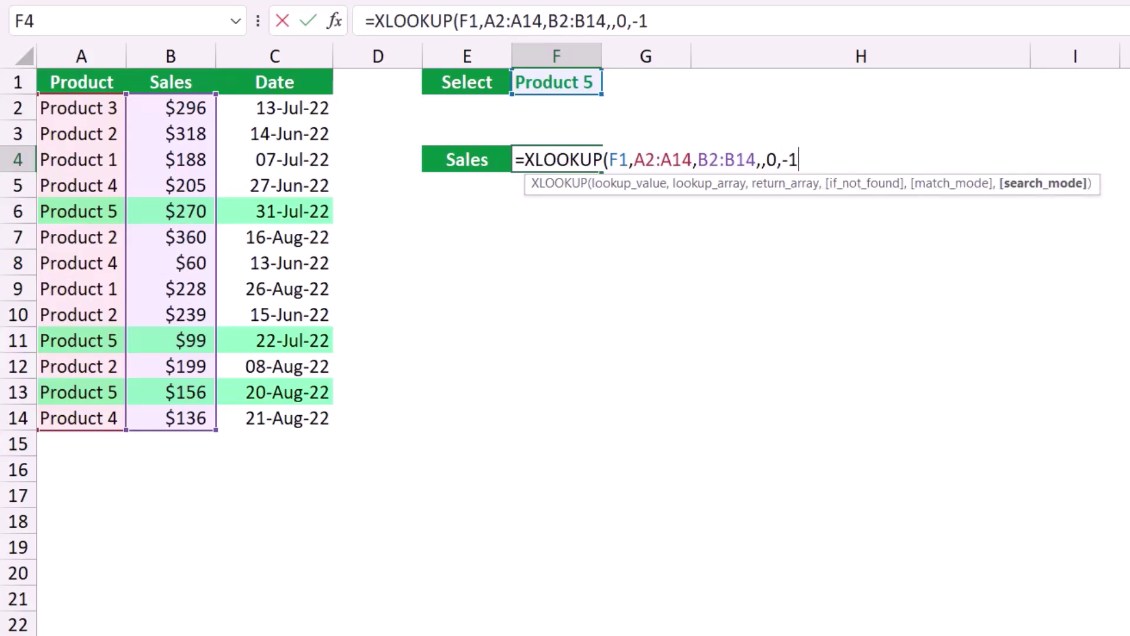
pyautogui.write(')')
pyautogui.press('Return')
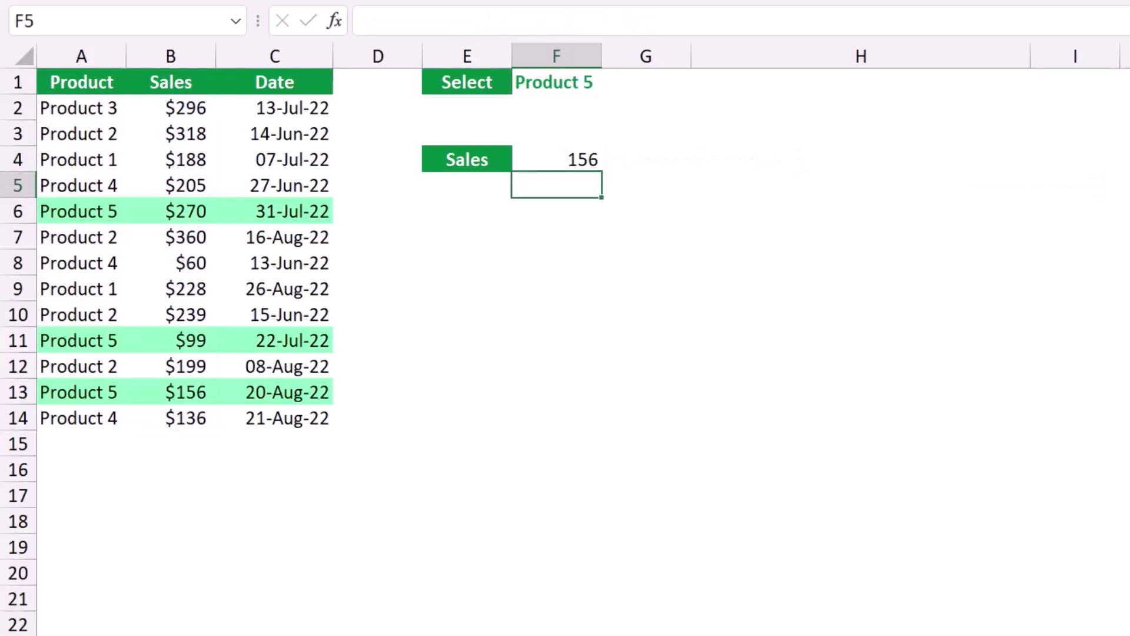
# Step: Test the F4 XLOOKUP formula by choosing Product 4 from the drop-down list in F1
pyautogui.press('Up')
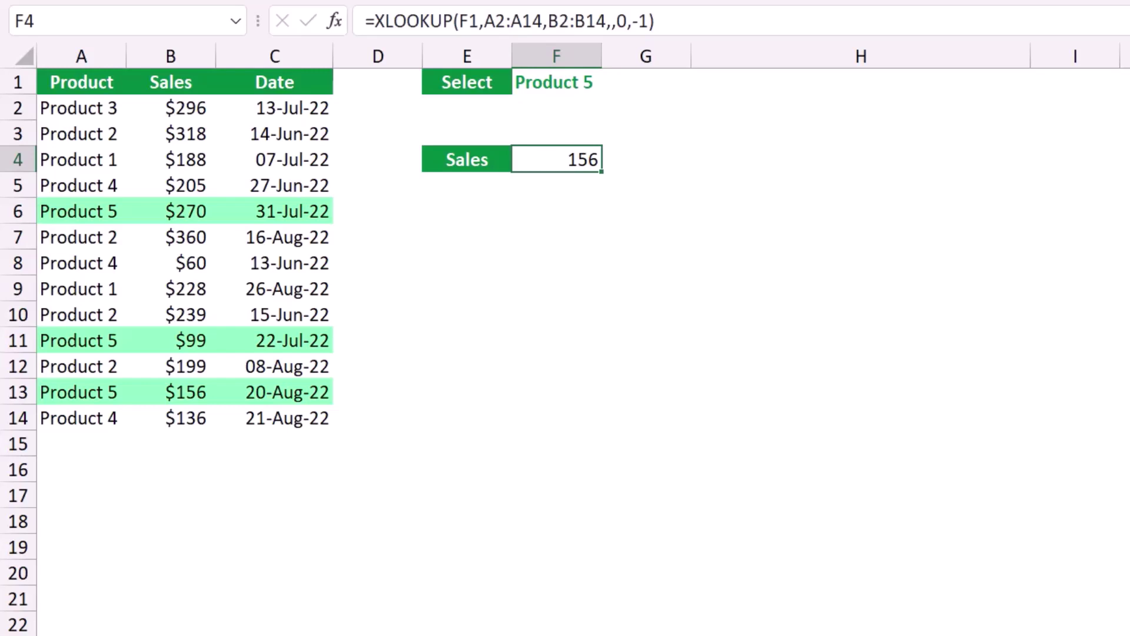
pyautogui.click(556, 82)
pyautogui.hotkey('alt', 'Down')
pyautogui.press('Up')
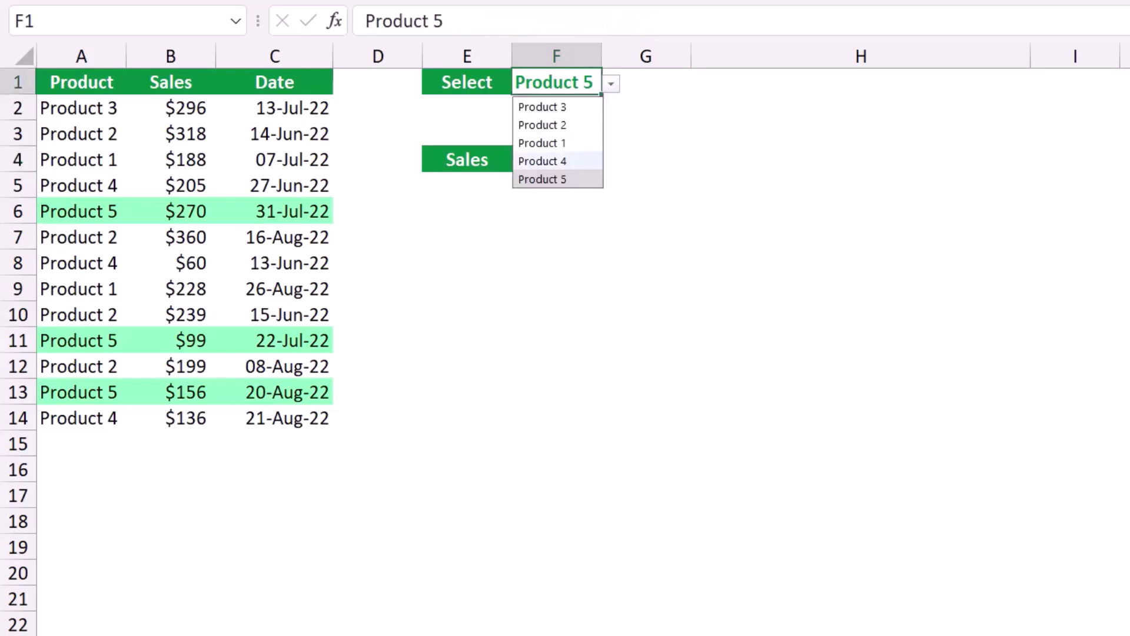
pyautogui.press('Return')
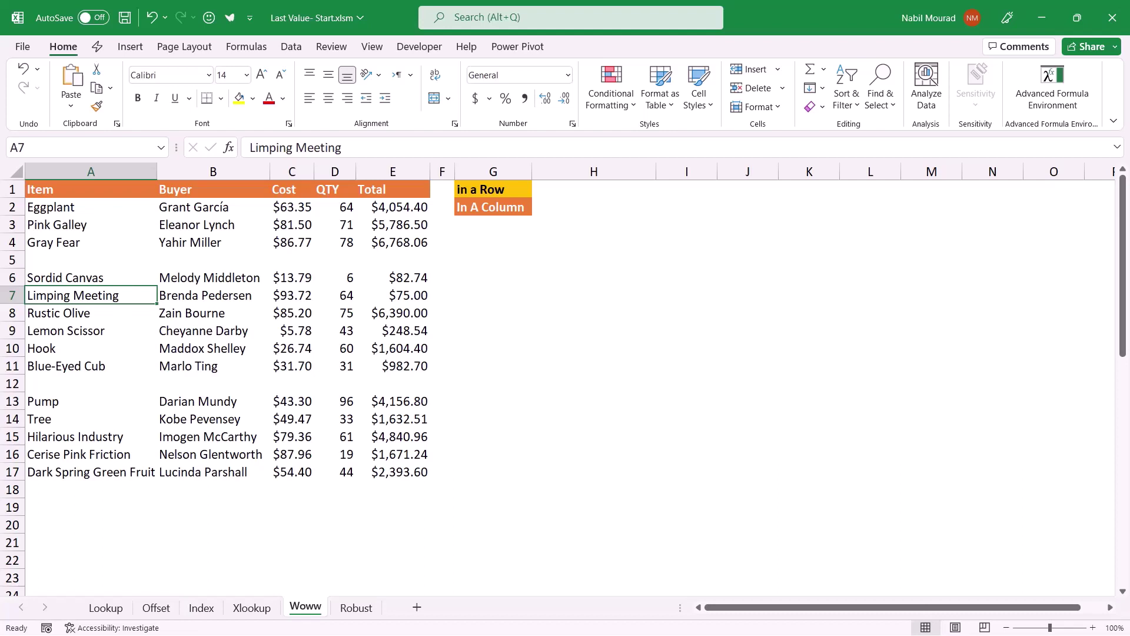
# Step: On the Woww sheet, start an XLOOKUP formula in H2 with "*" as lookup value and A1:A50 as lookup array
pyautogui.click(594, 206)
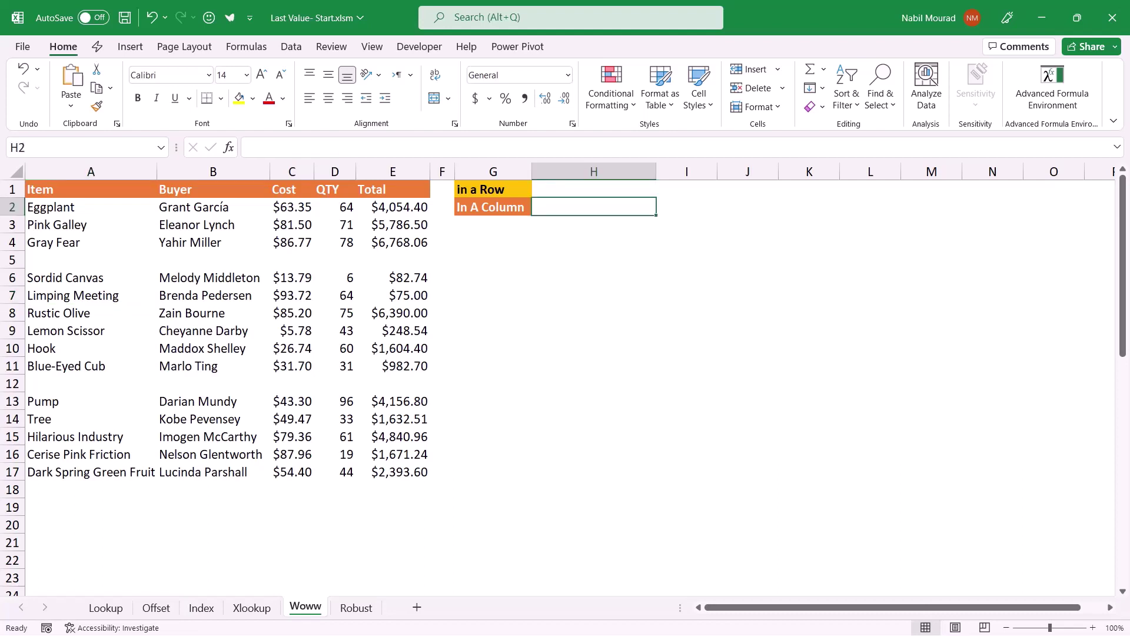
pyautogui.write('=xlo')
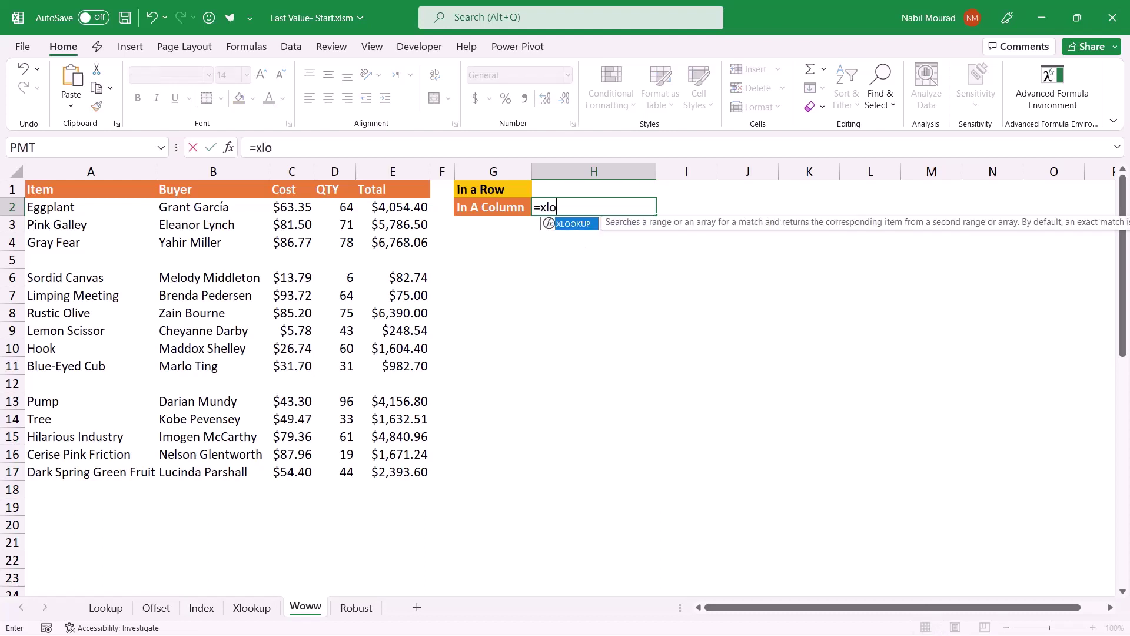
pyautogui.press('Tab')
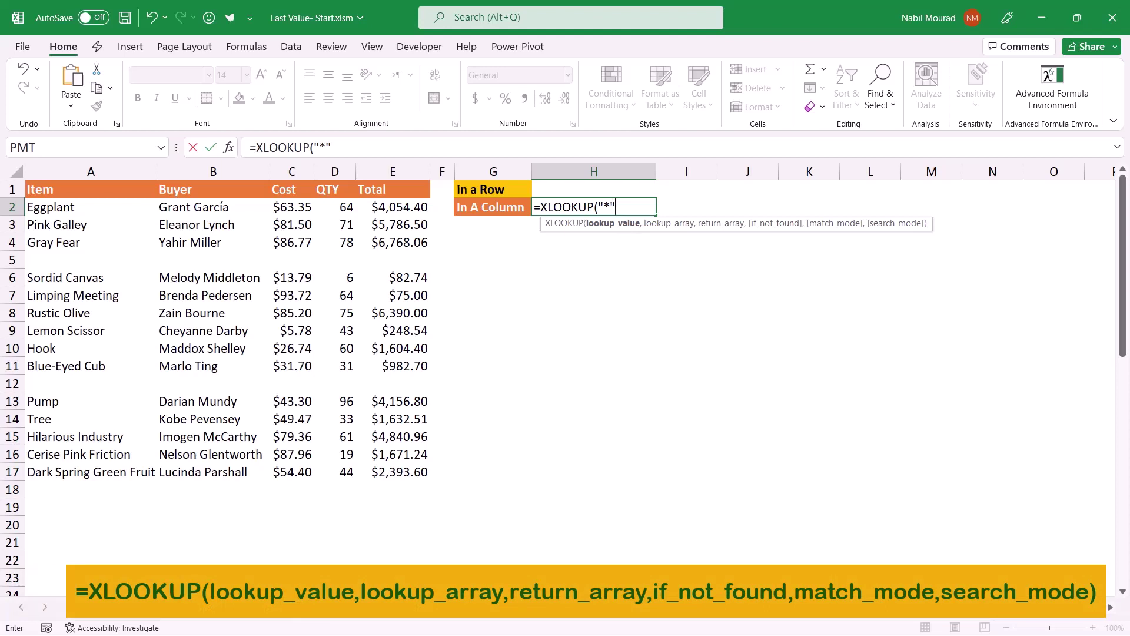
pyautogui.write(',')
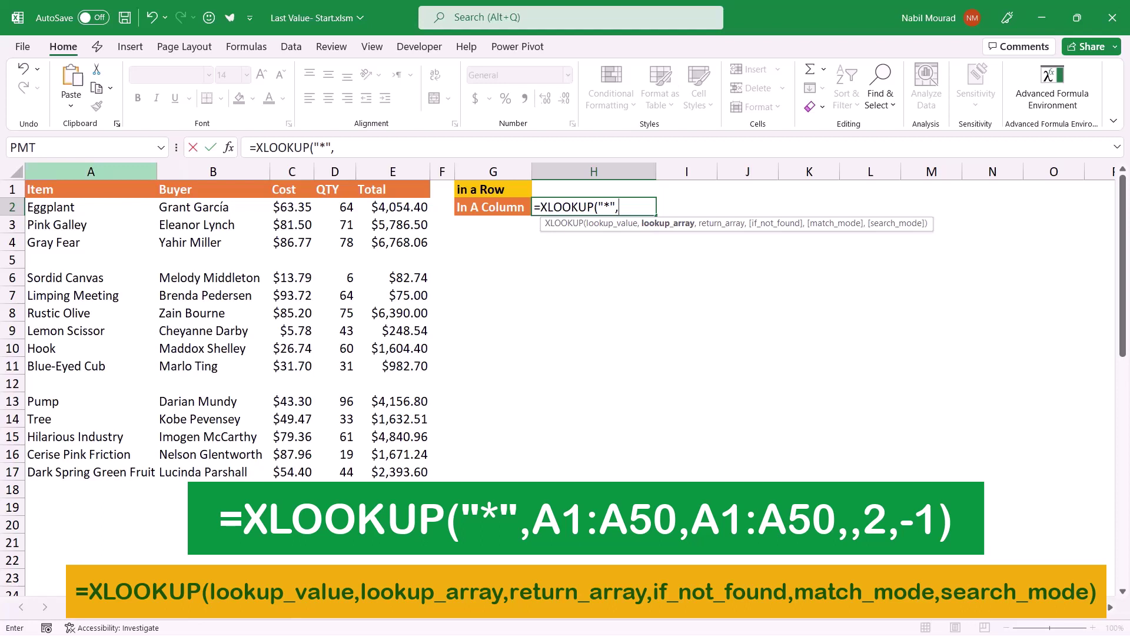
pyautogui.write('A1')
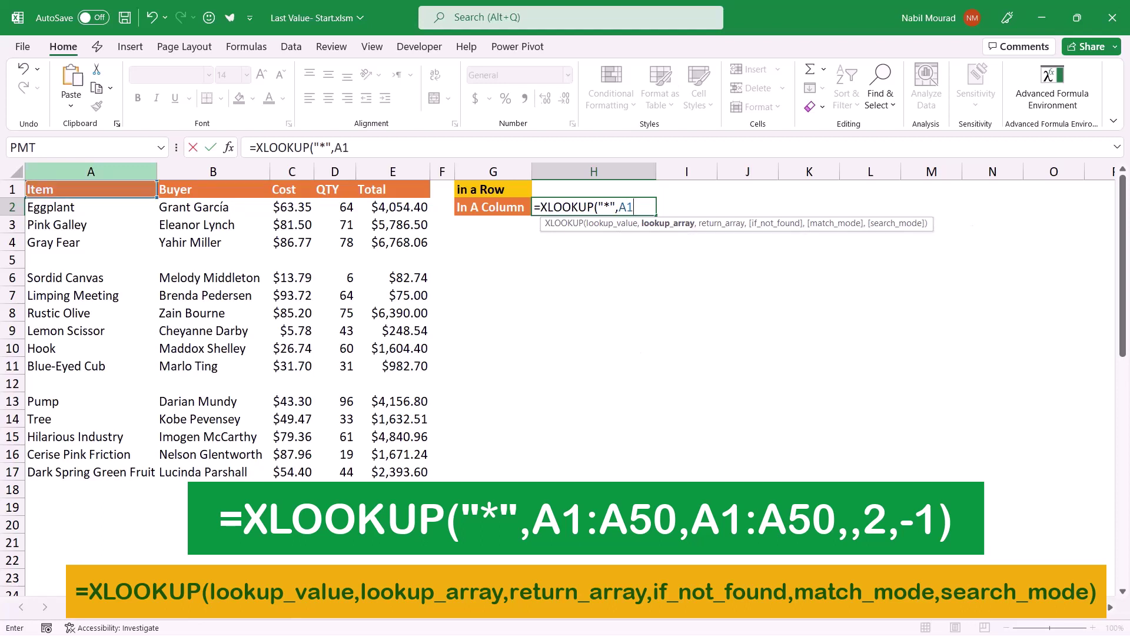
pyautogui.write(':A50')
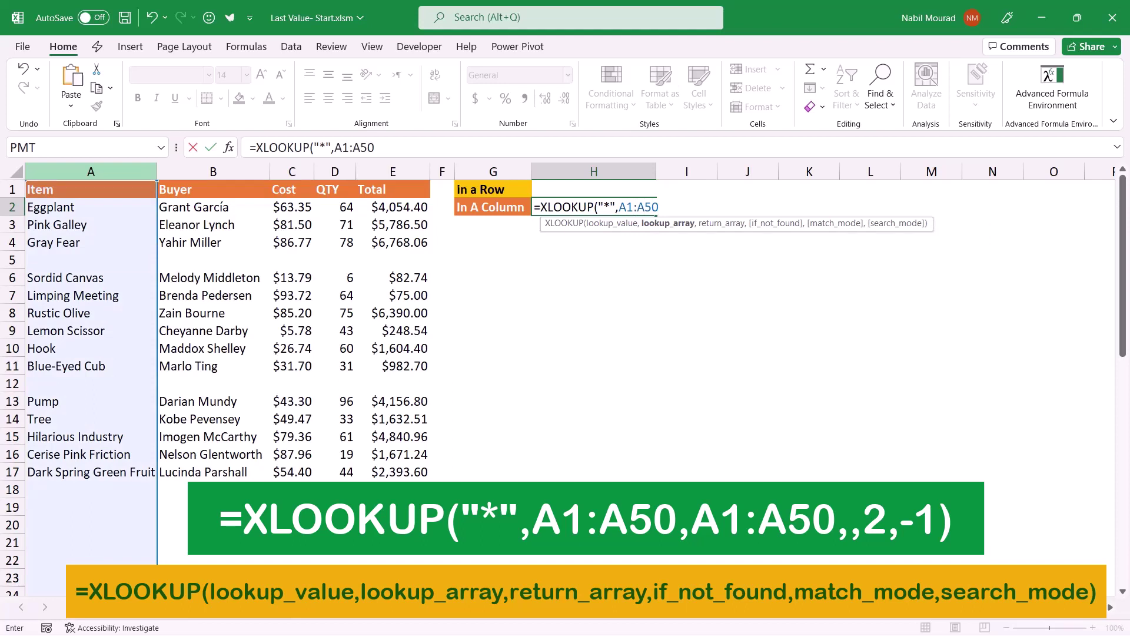
pyautogui.write(',')
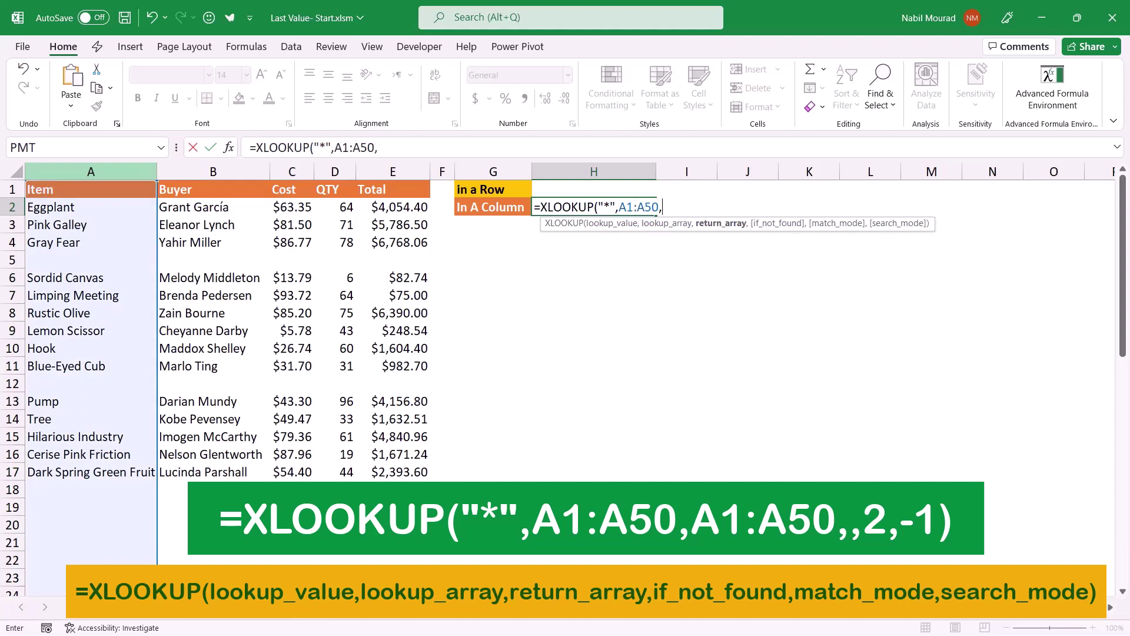
pyautogui.write('A1:A50,')
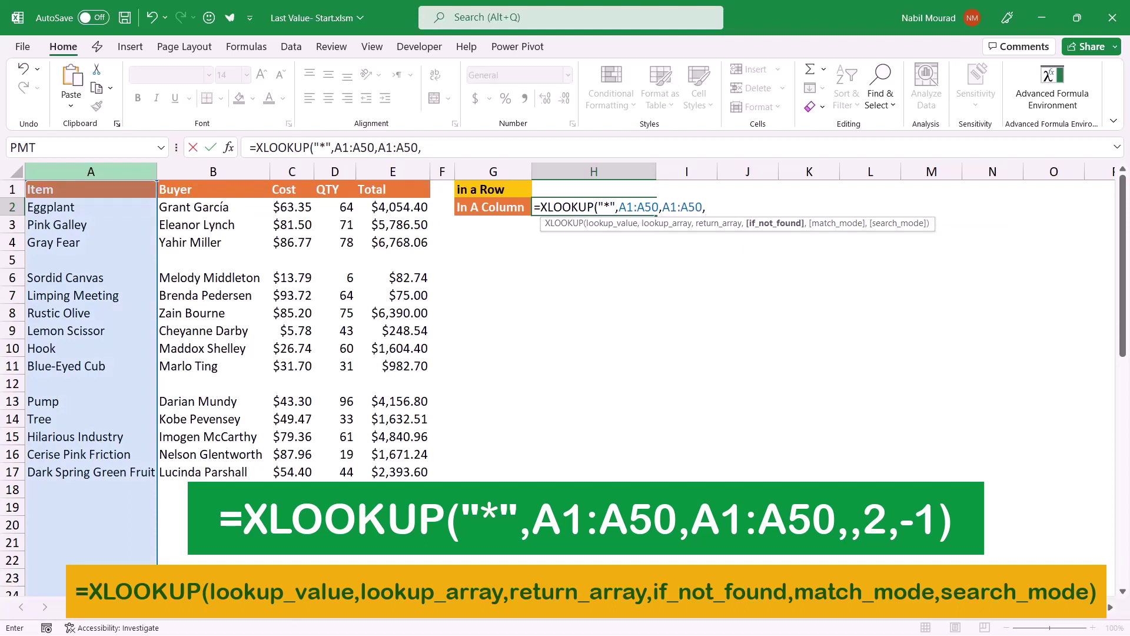
pyautogui.write(',')
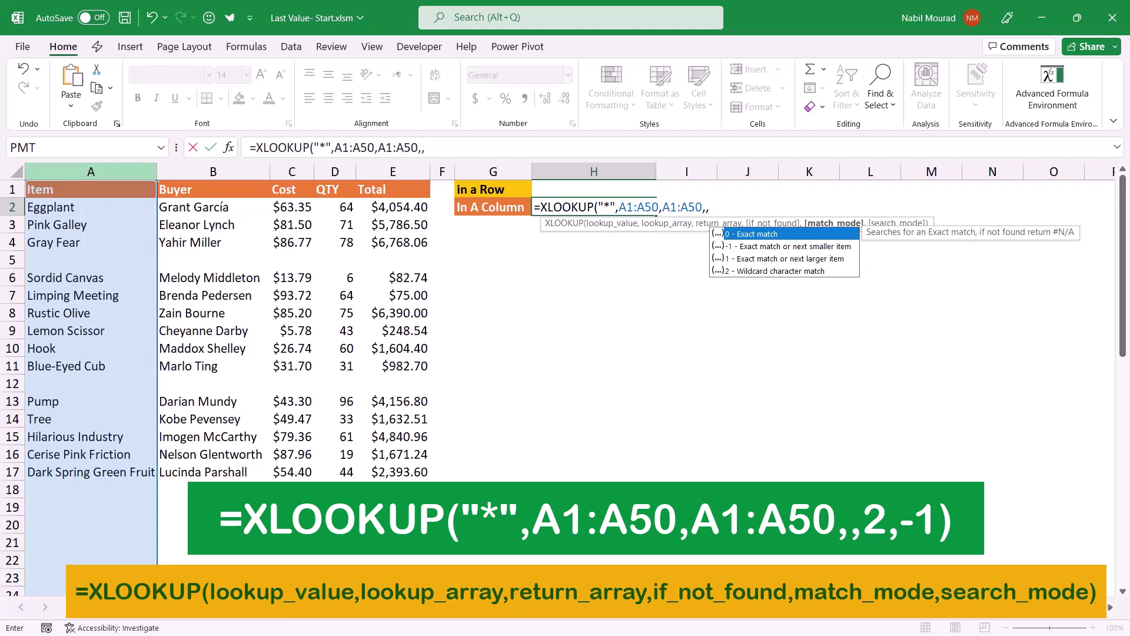
# Step: Complete the H2 formula as =XLOOKUP("*",A1:A50,A1:A50,,2,-1), using wildcard match and last-to-first search
pyautogui.write('2,')
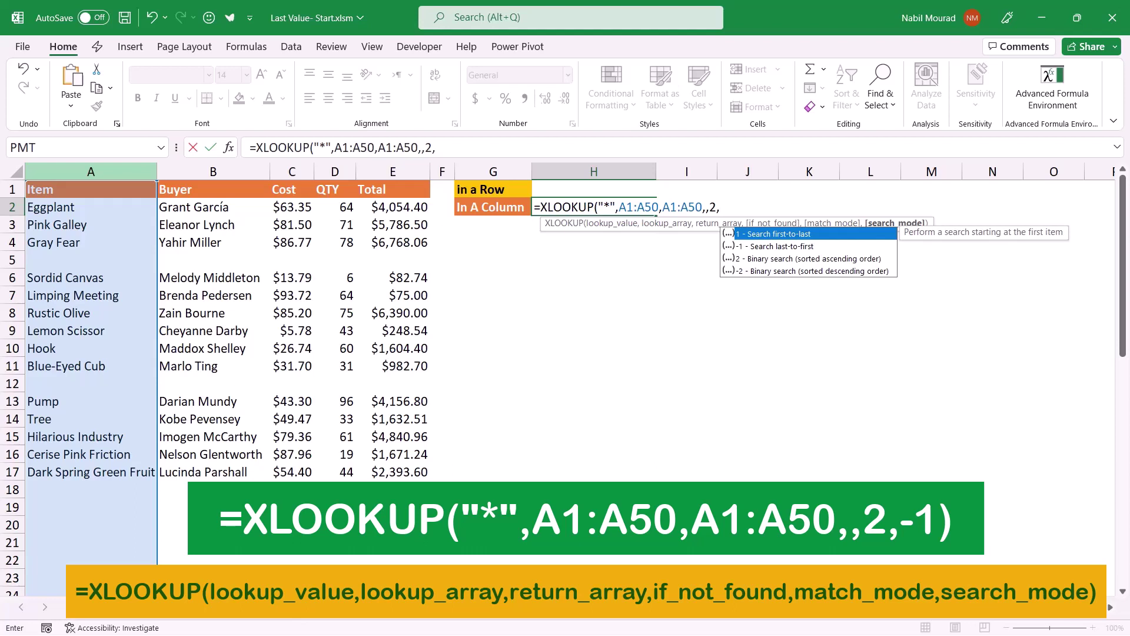
pyautogui.write('-1')
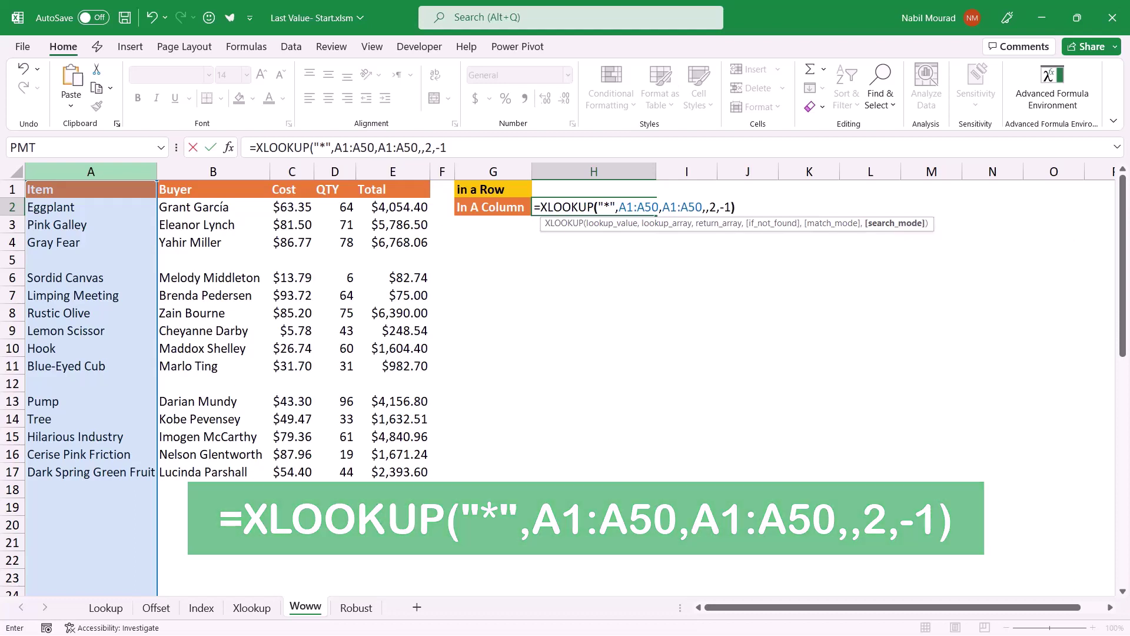
pyautogui.press('Return')
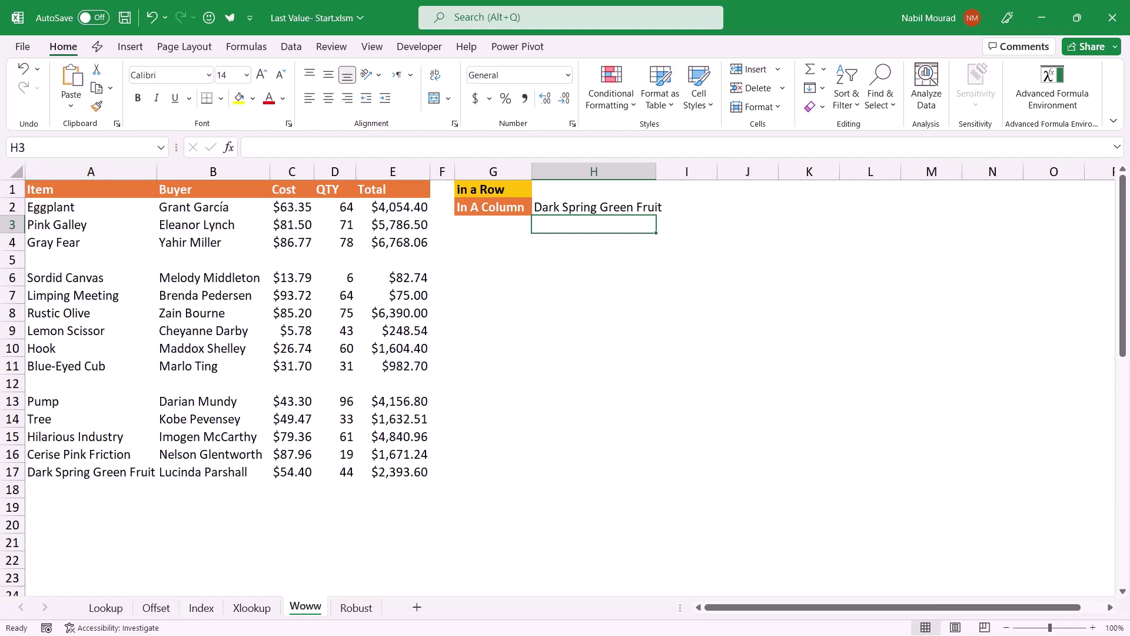
# Step: Test the H2 formula by entering Hello in A18, directly below the last item
pyautogui.click(91, 489)
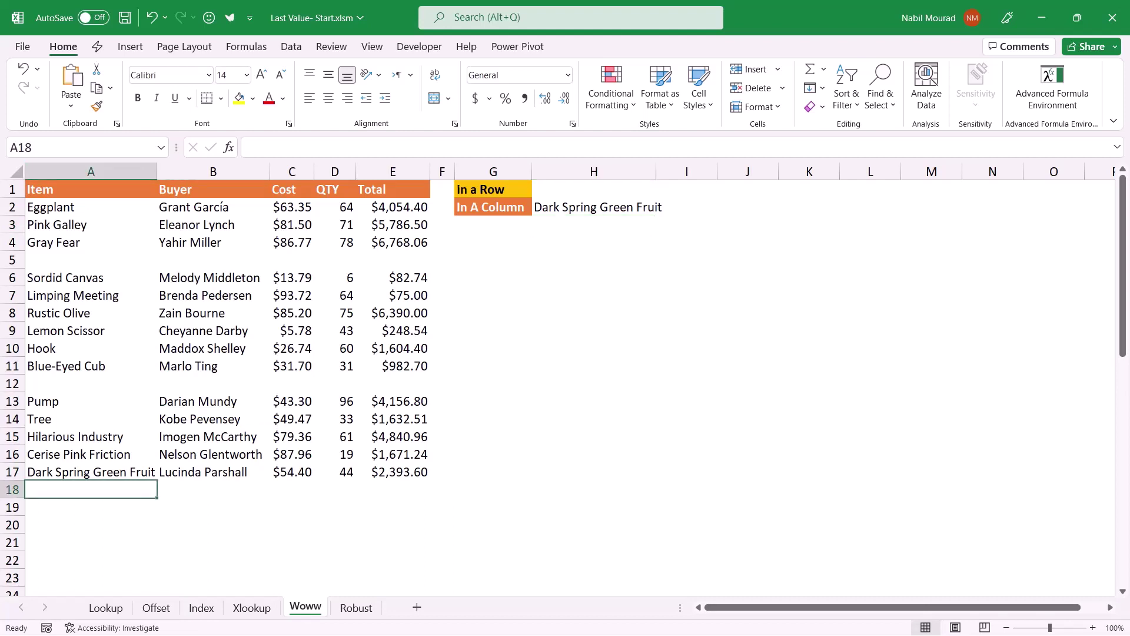
pyautogui.write('Hello')
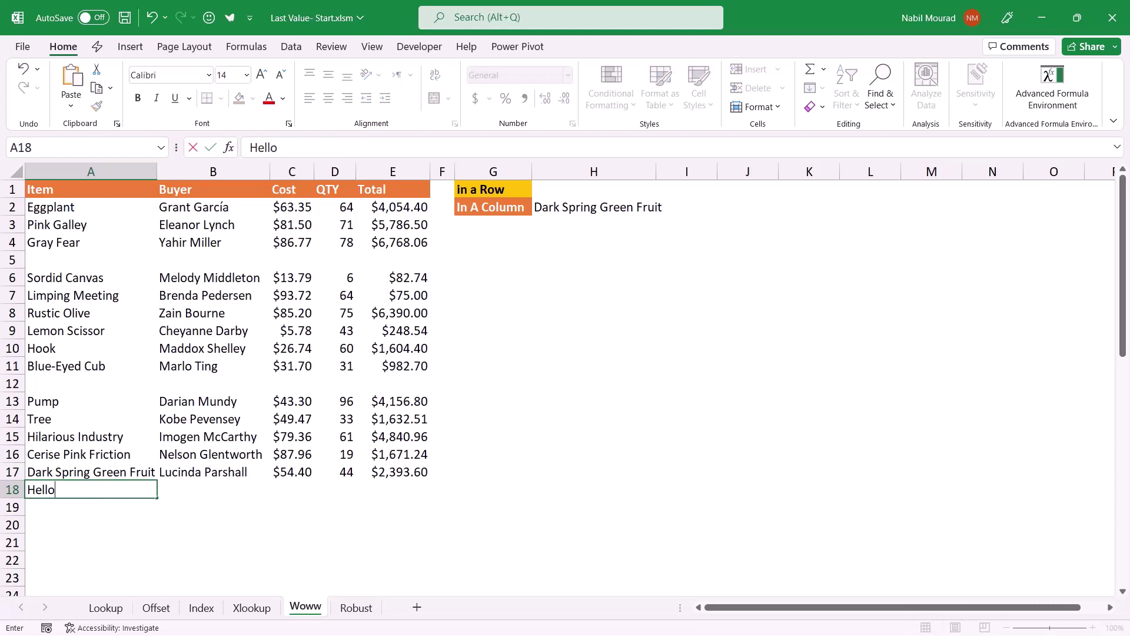
pyautogui.press('Return')
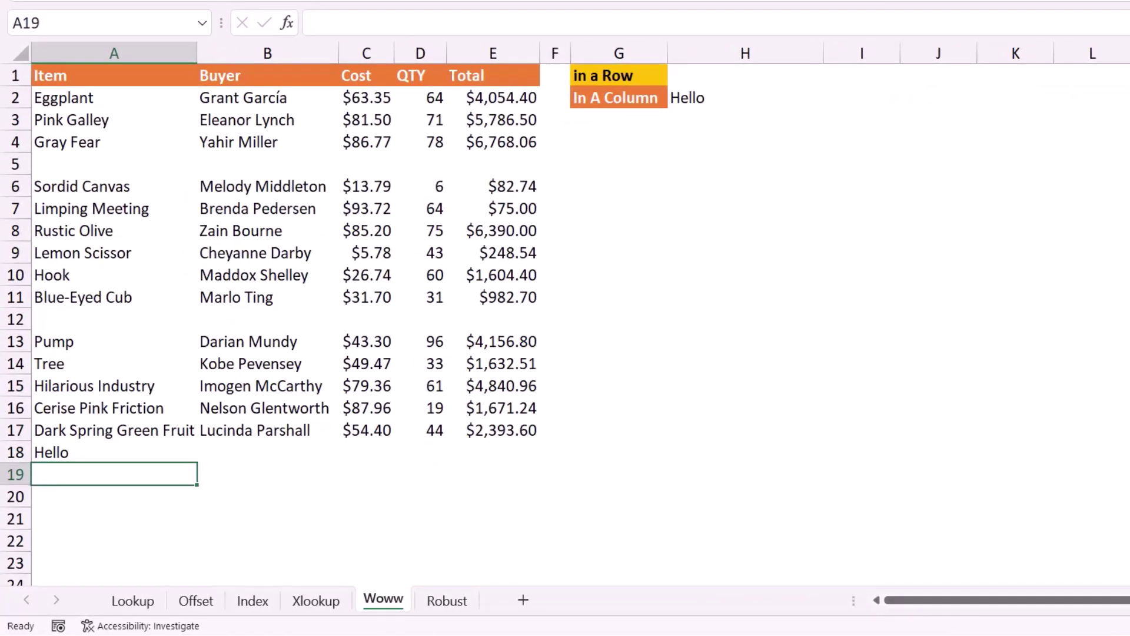
# Step: Enter the empty-string formula ="" in A19 and check its effect on the H2 formula
pyautogui.write('=""')
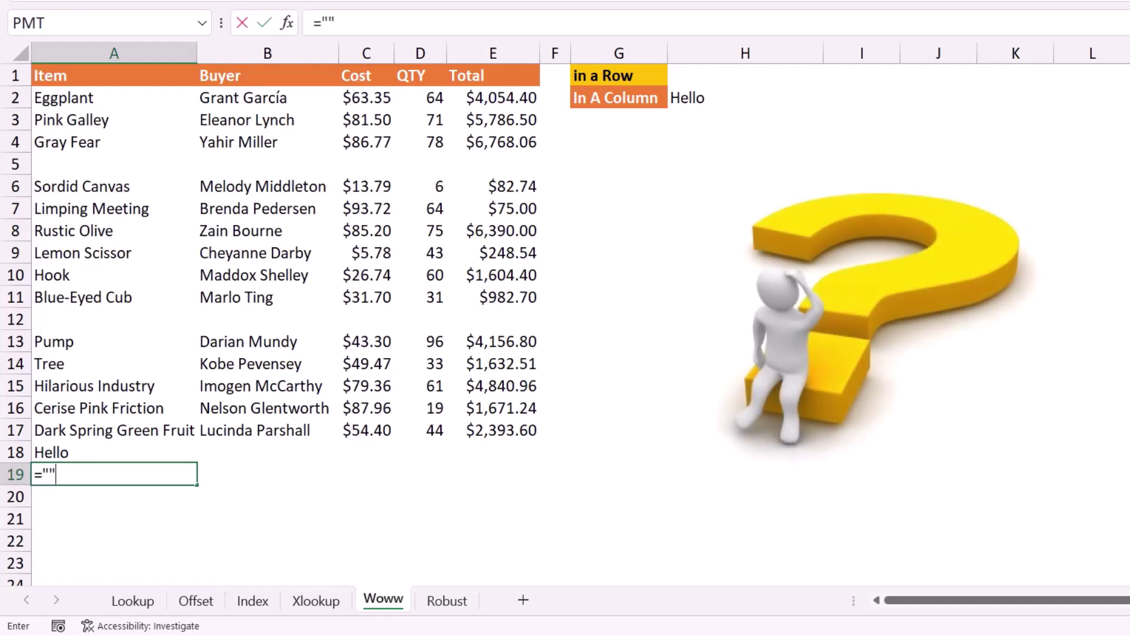
pyautogui.press('Return')
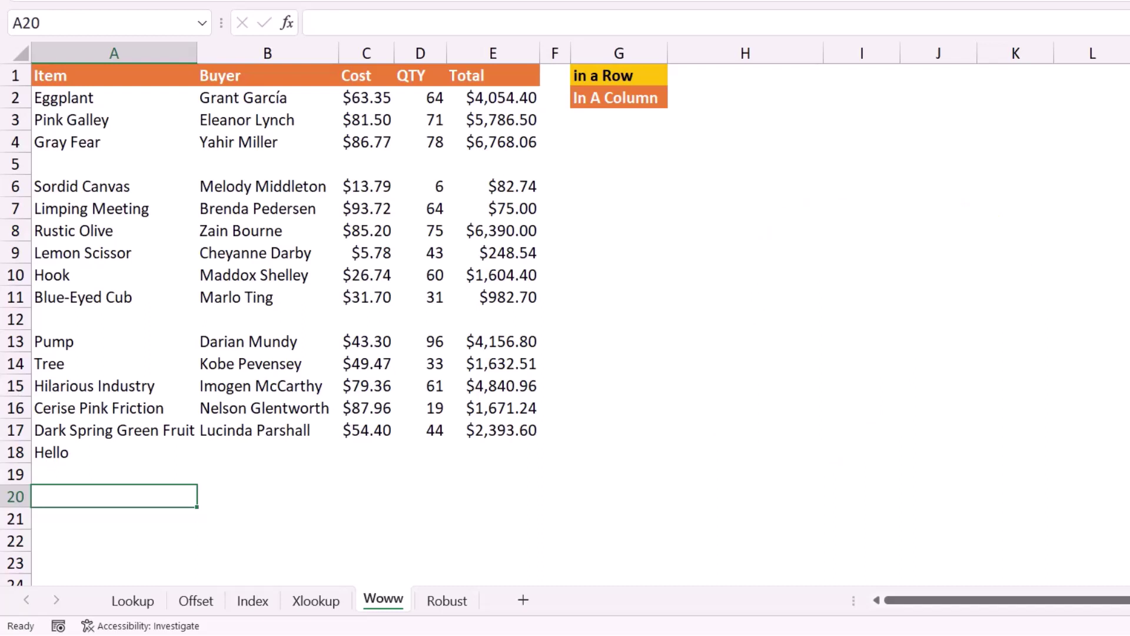
pyautogui.click(745, 98)
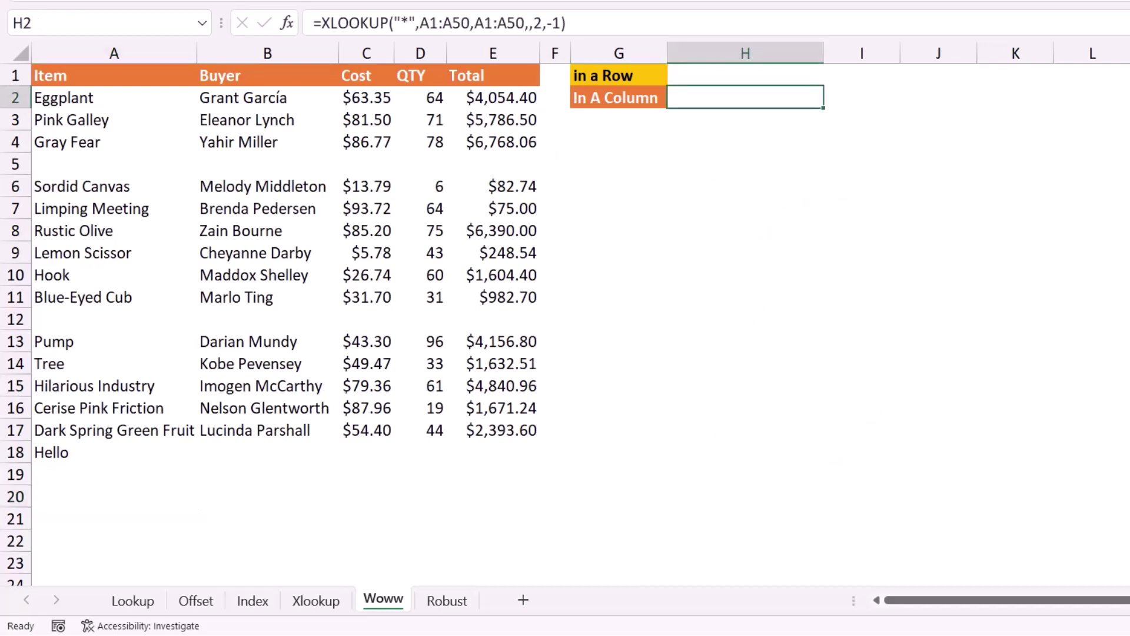
# Step: Change the lookup value in the H2 XLOOKUP formula to "*?*" so that empty strings are skipped
pyautogui.press('F2')
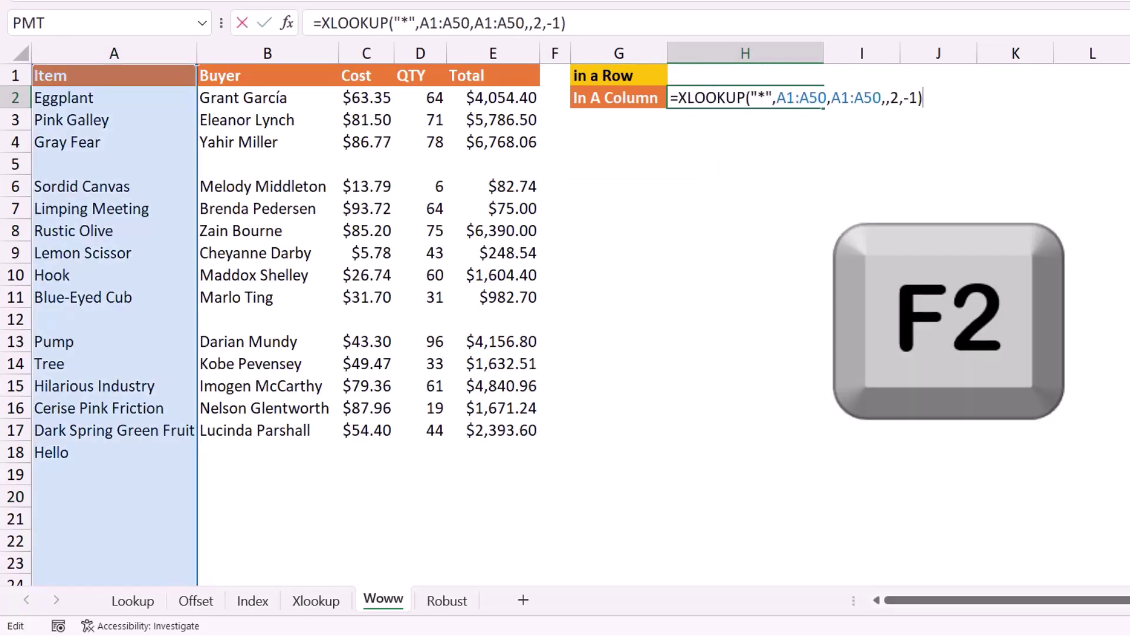
pyautogui.click(766, 97)
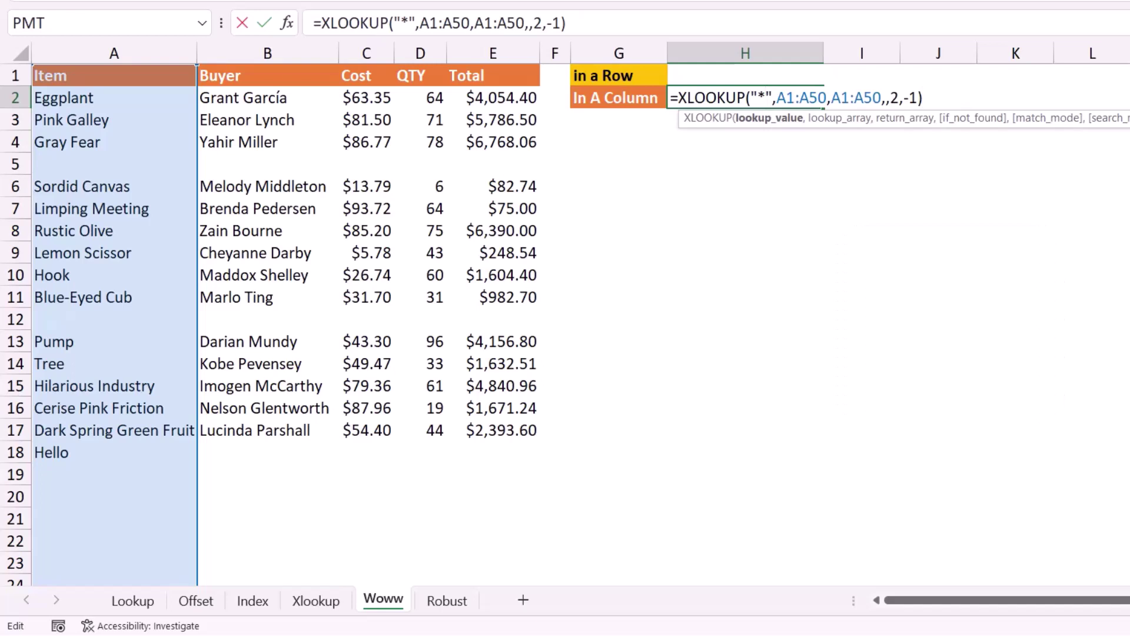
pyautogui.write('?*')
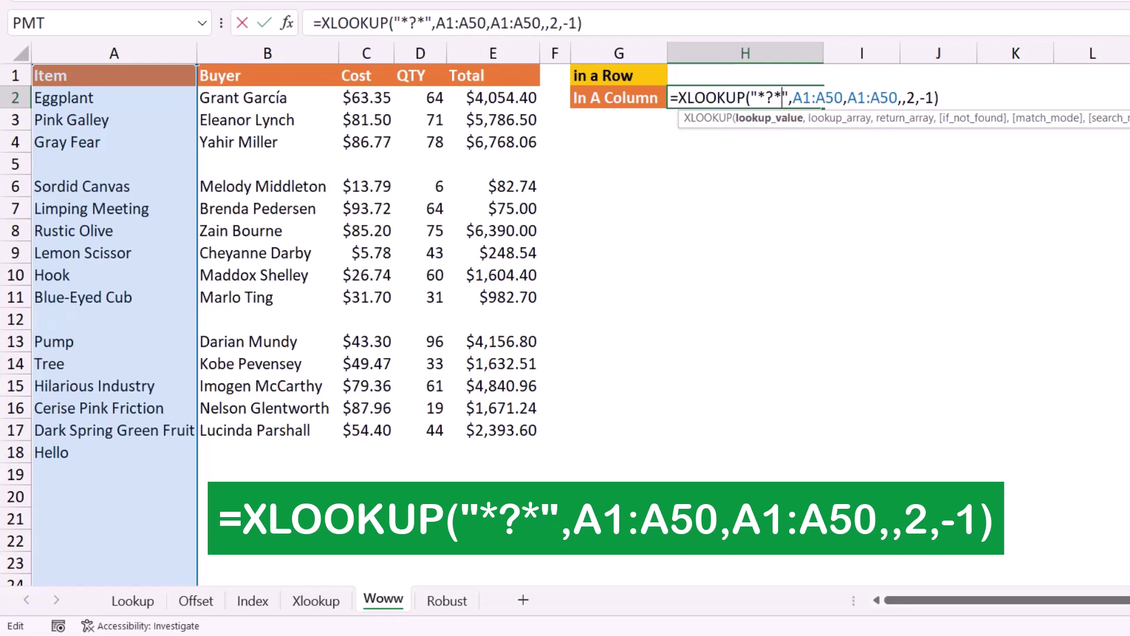
pyautogui.press('Return')
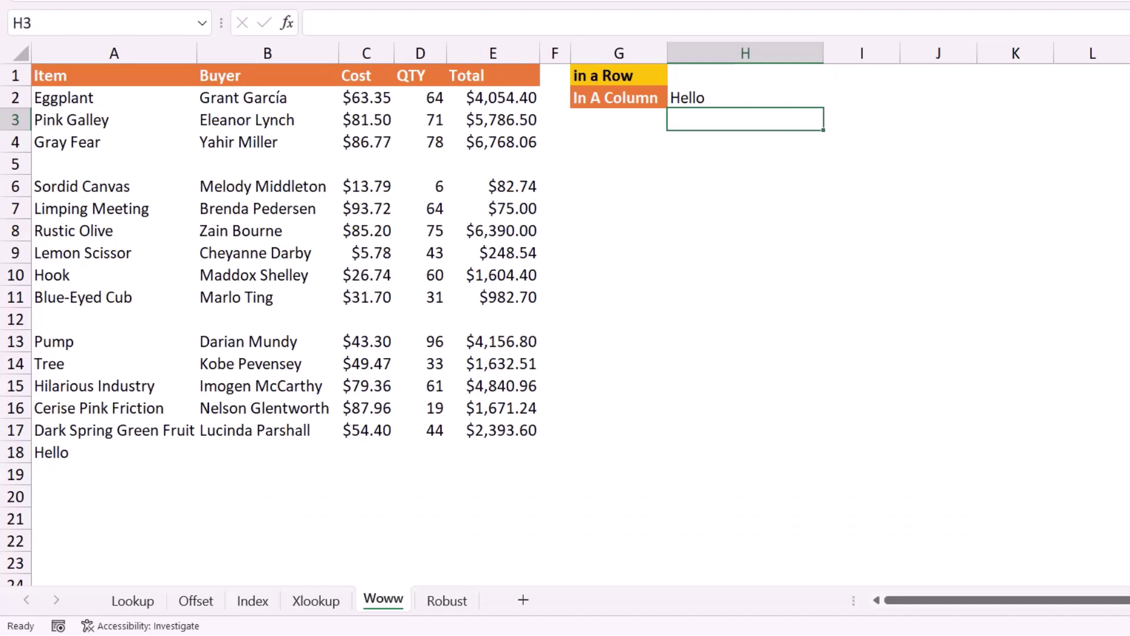
# Step: Test the H2 formula with a number by entering 951 in A20
pyautogui.click(114, 496)
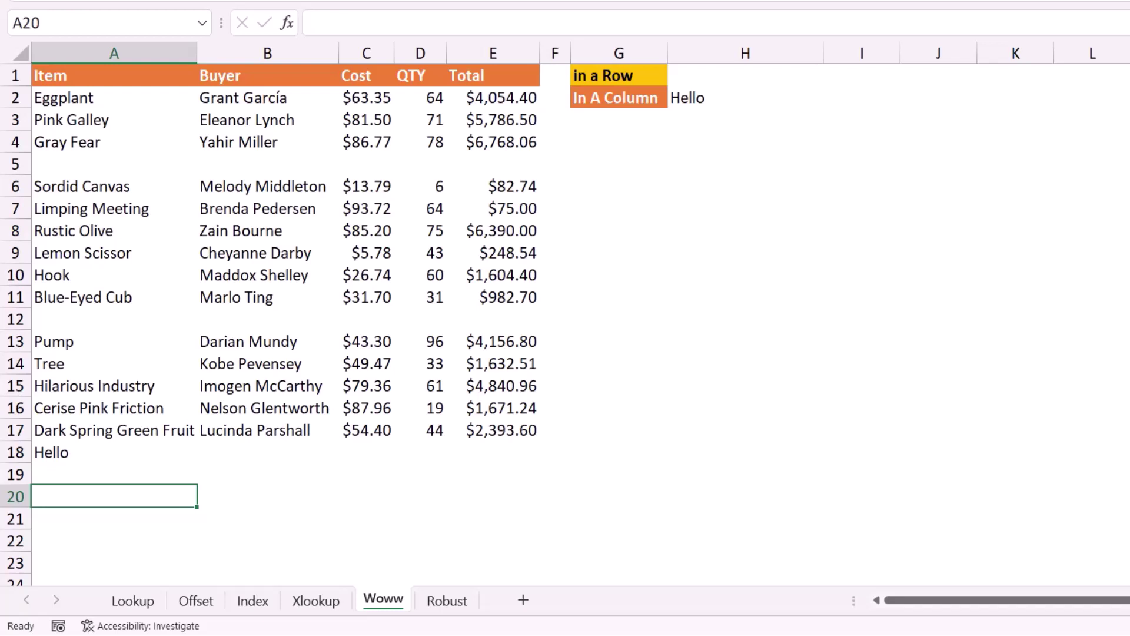
pyautogui.write('951')
pyautogui.press('Return')
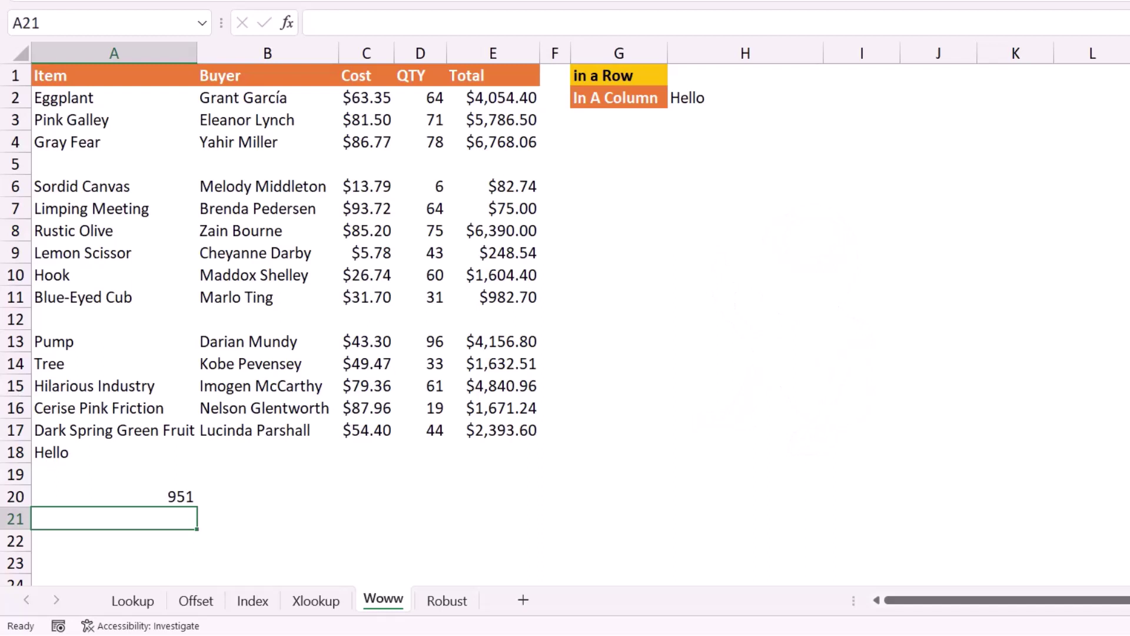
# Step: Wrap the H2 lookup array in VALUETOTEXT, making the formula =XLOOKUP("*?*",VALUETOTEXT(A1:A50),A1:A50,,2,-1)
pyautogui.click(745, 98)
pyautogui.press('F2')
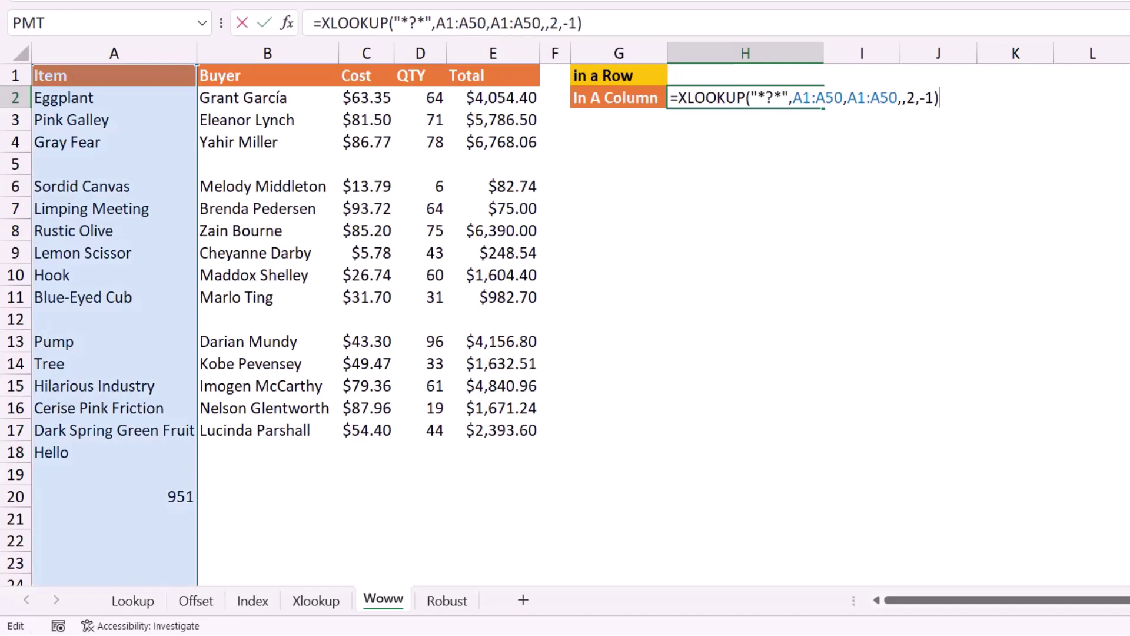
pyautogui.click(793, 98)
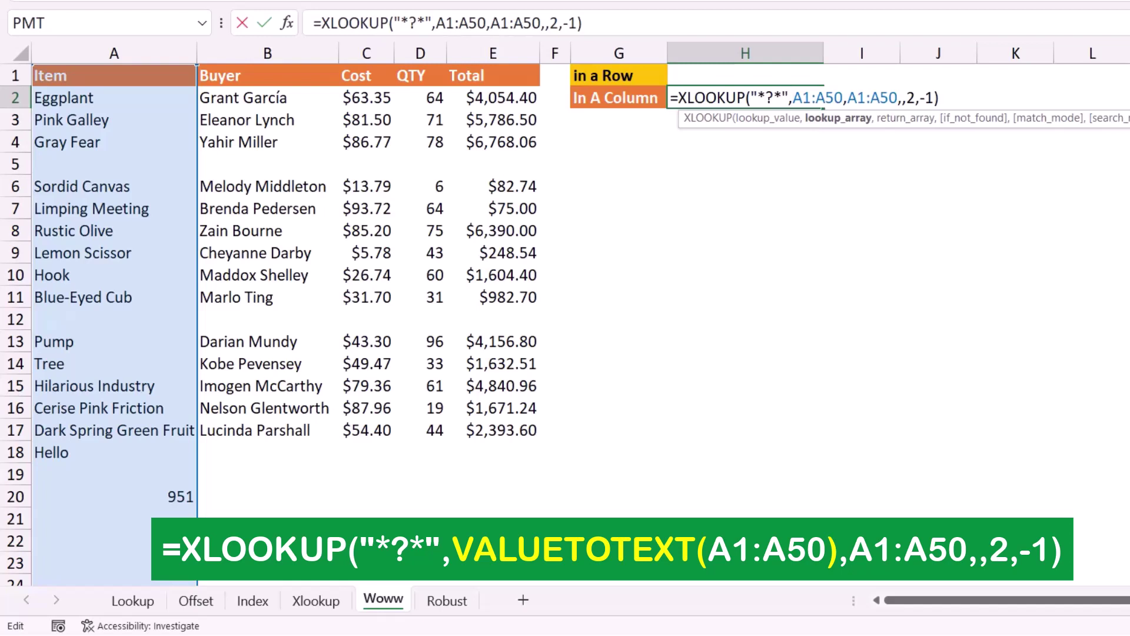
pyautogui.write('Va')
pyautogui.write('luet')
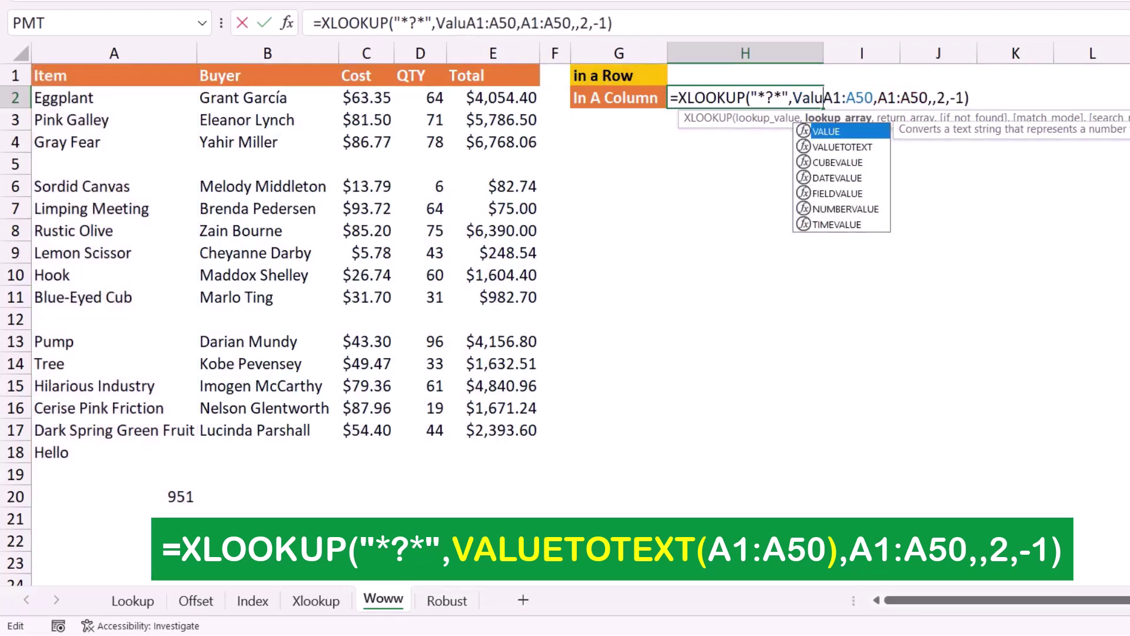
pyautogui.press('Tab')
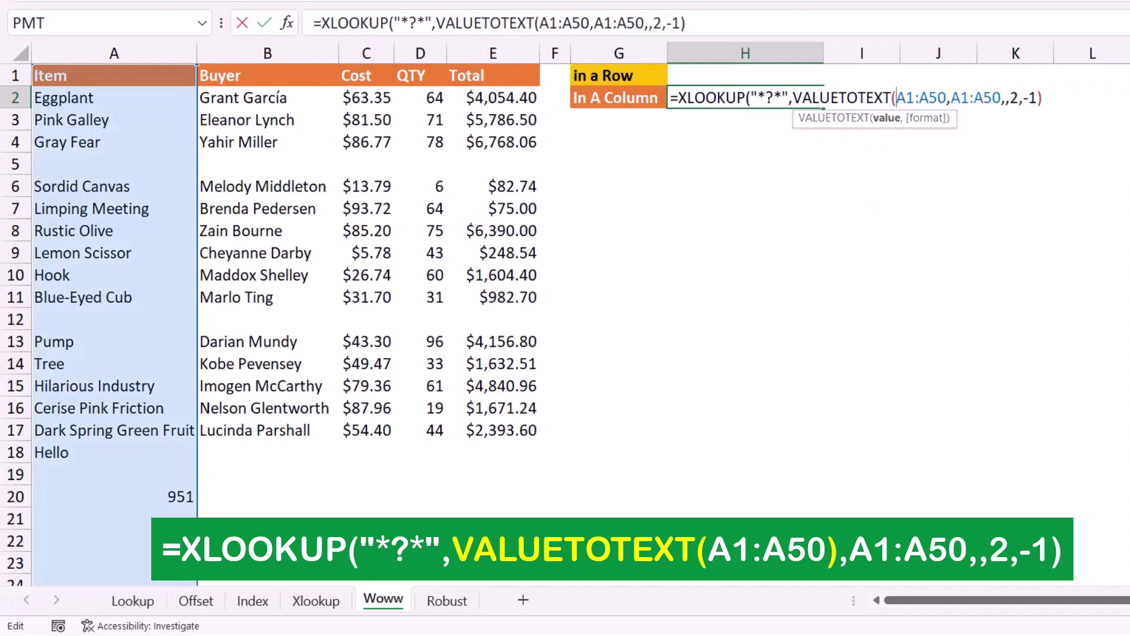
pyautogui.click(947, 97)
pyautogui.write(')')
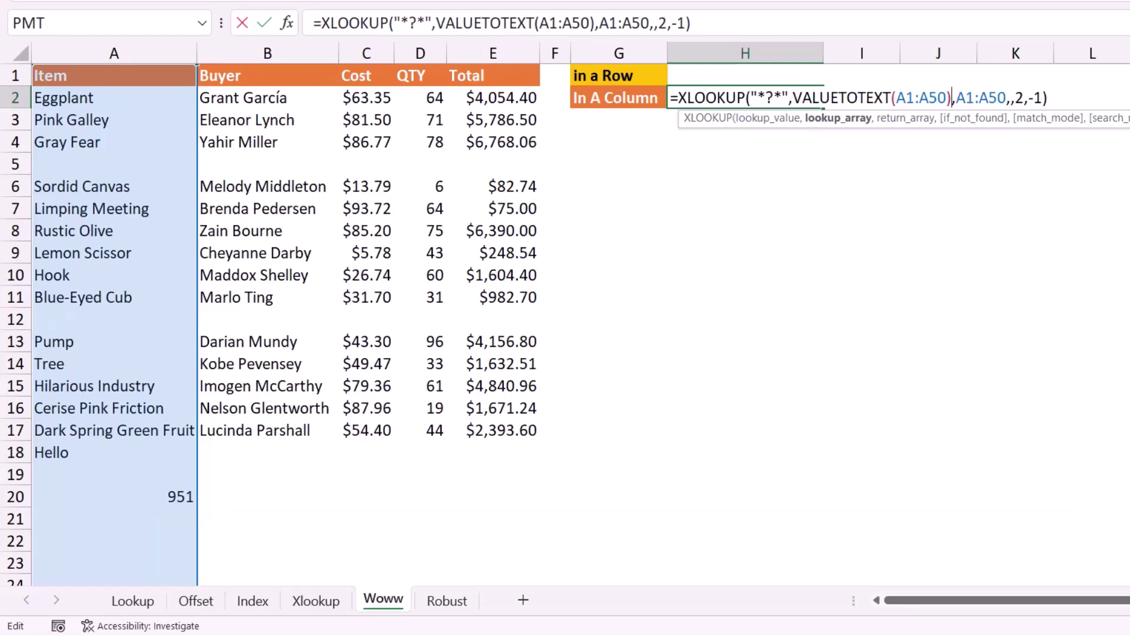
pyautogui.press('Return')
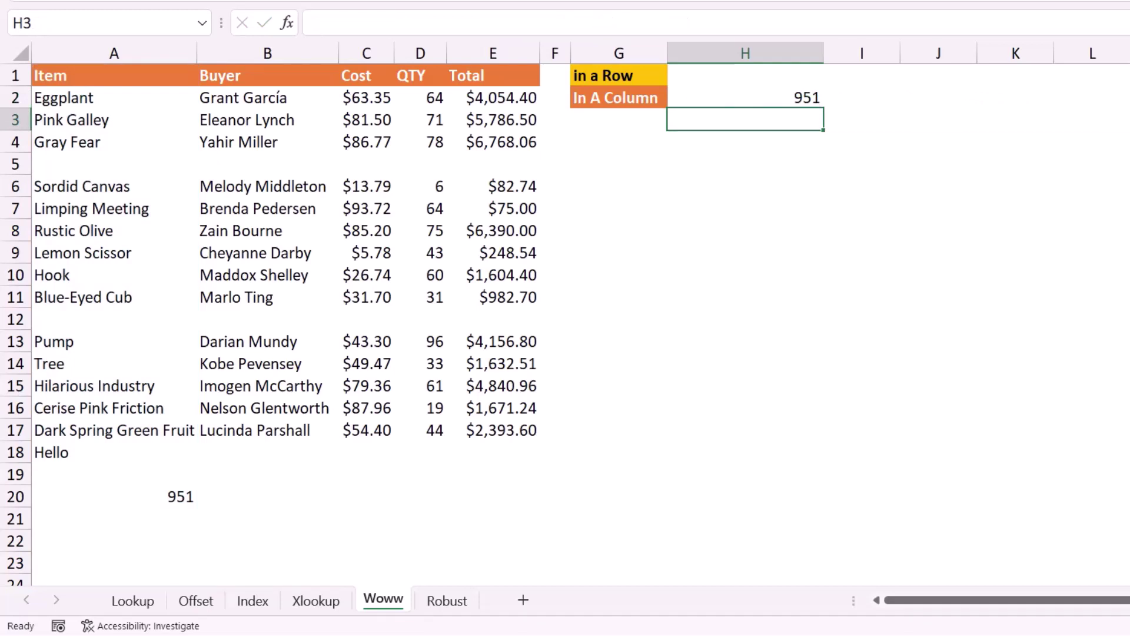
# Step: Clear the test number in A20 and the Rustic Olive total in E8
pyautogui.click(114, 496)
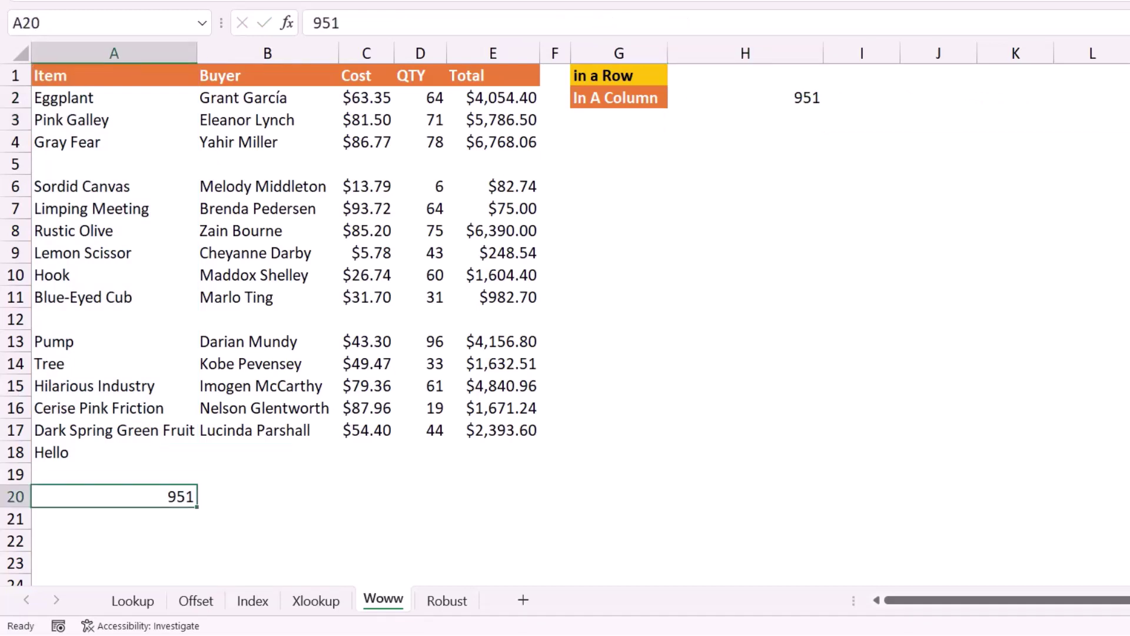
pyautogui.press('Delete')
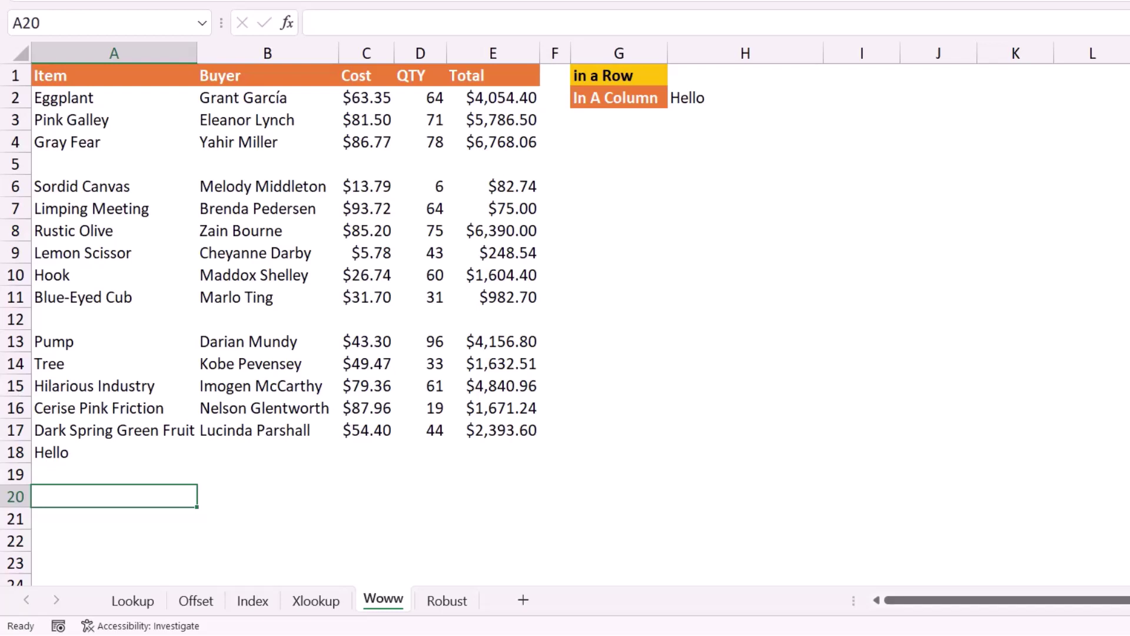
pyautogui.click(493, 231)
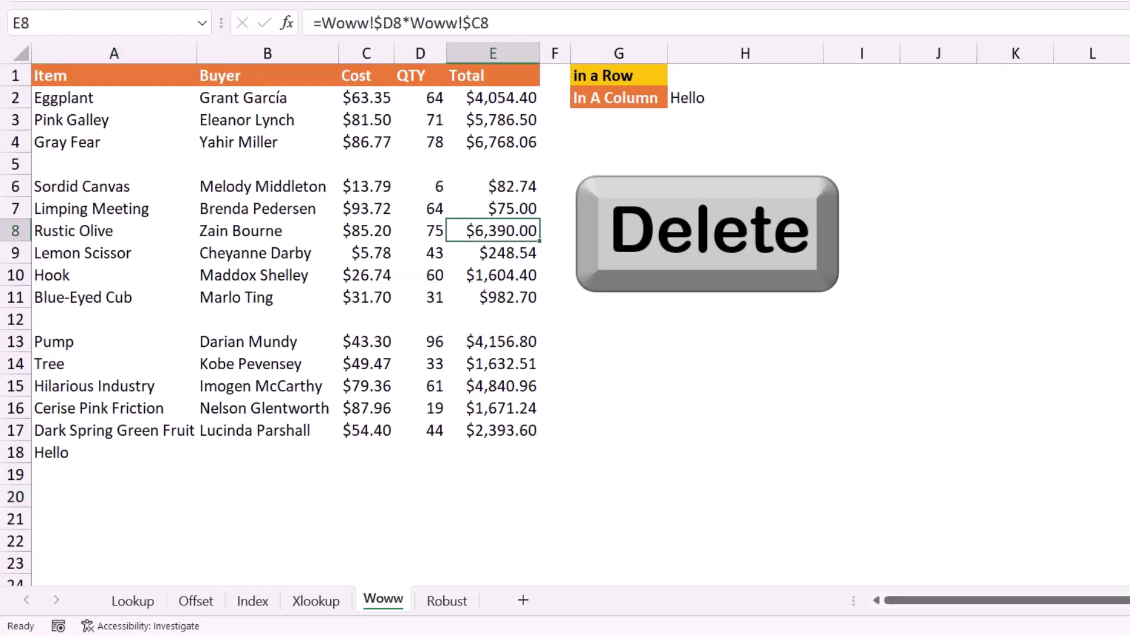
pyautogui.press('Delete')
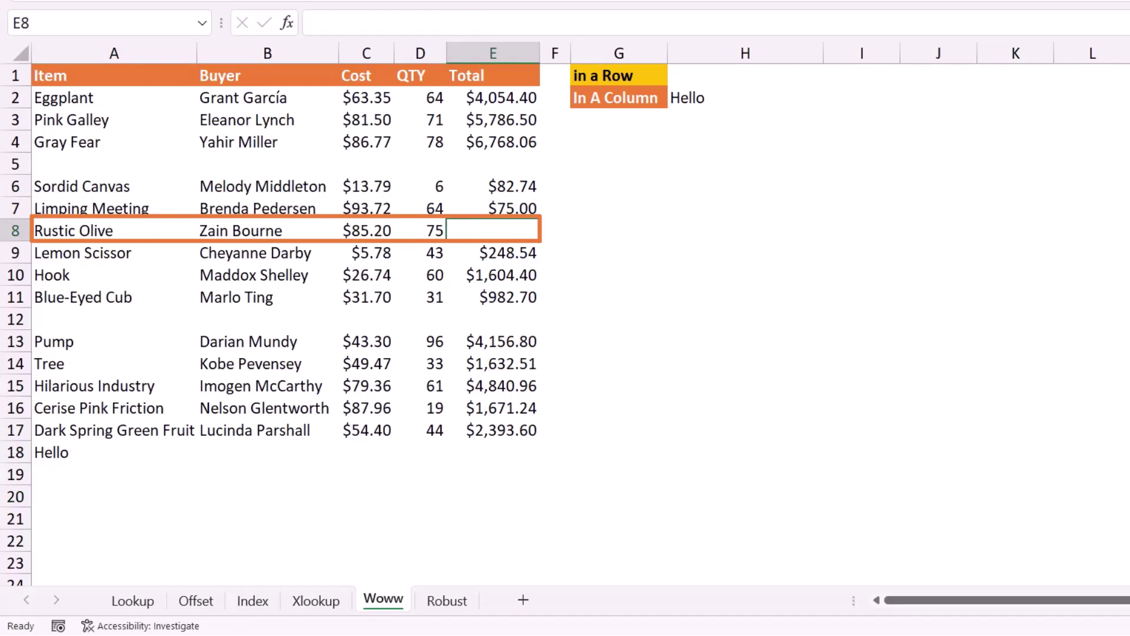
# Step: Start an XLOOKUP formula in H1, beside "in a Row", with "*?*" as the lookup value
pyautogui.click(746, 75)
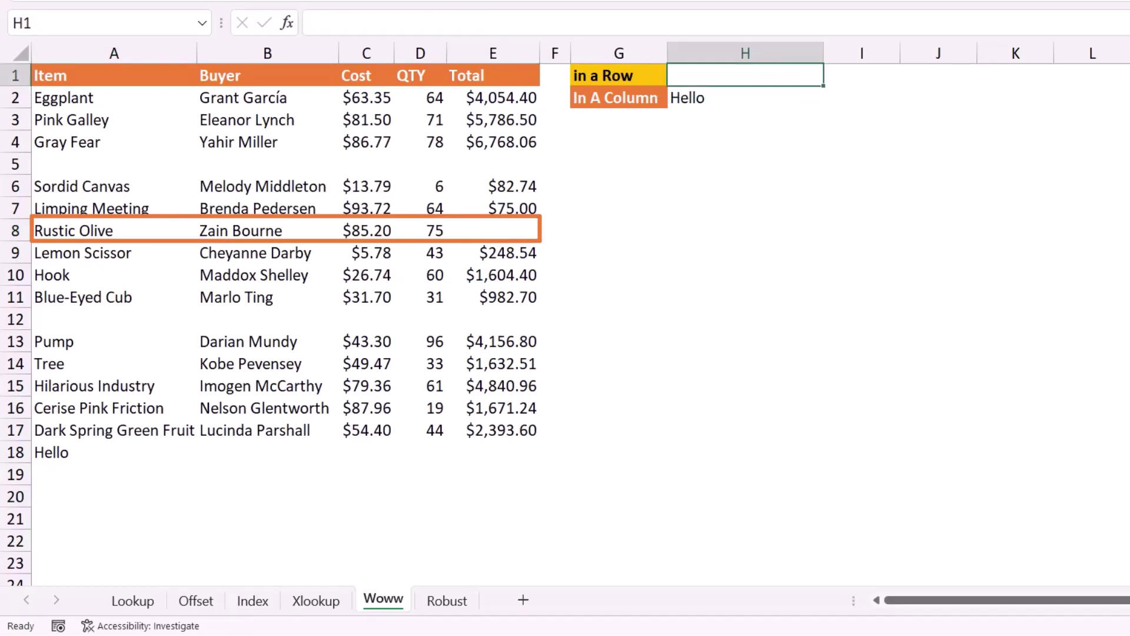
pyautogui.write('=xloo')
pyautogui.press('Tab')
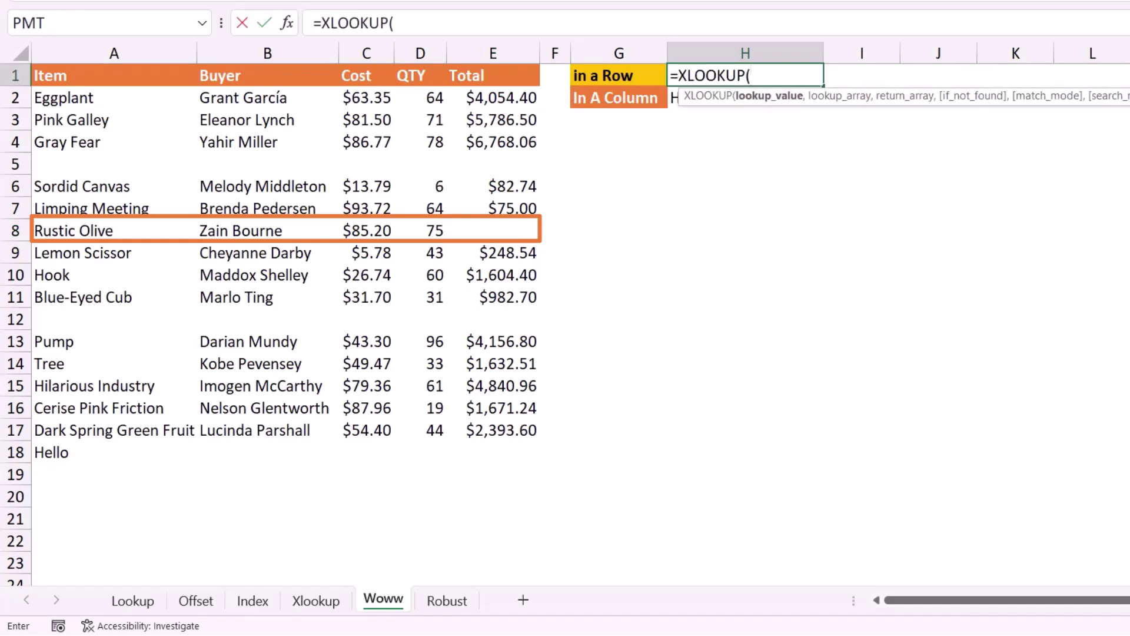
pyautogui.write('"')
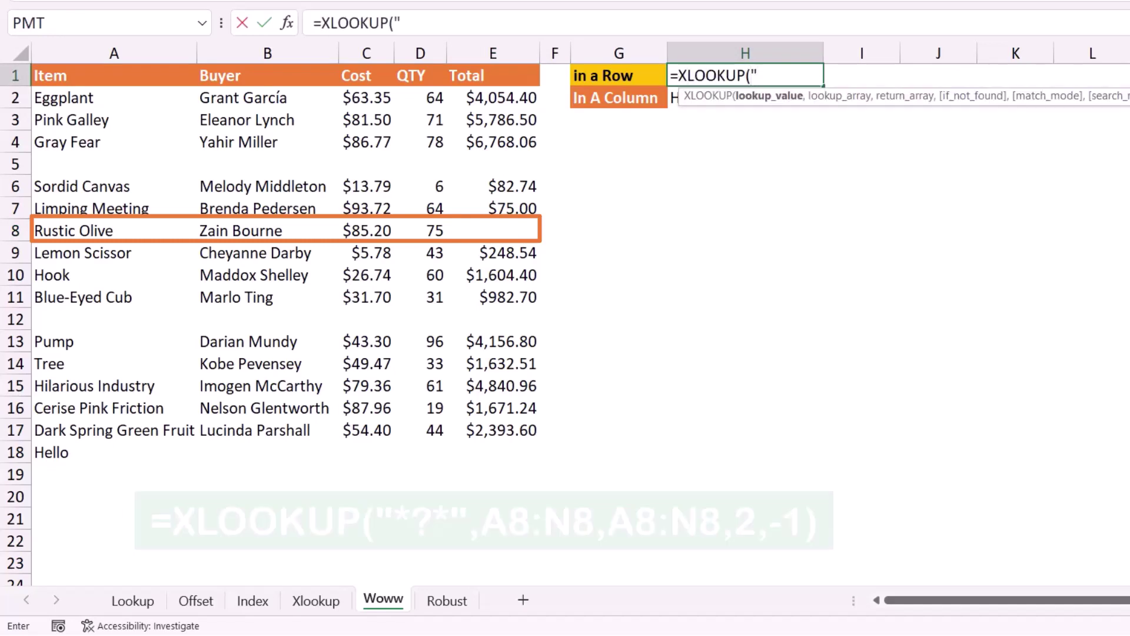
pyautogui.write('*?')
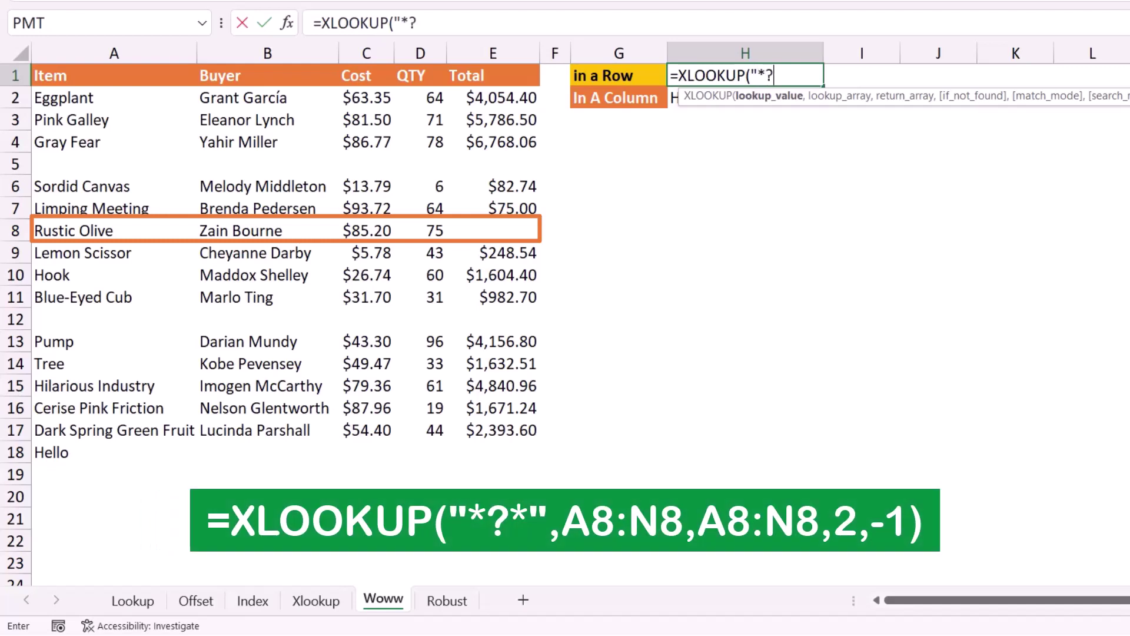
pyautogui.write('*",')
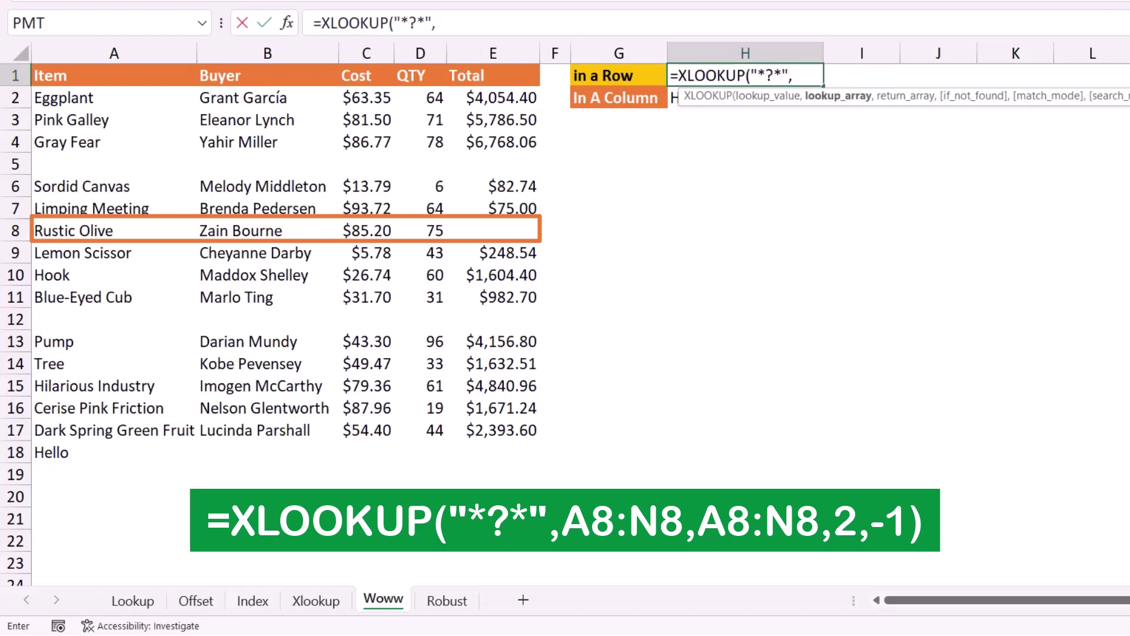
# Step: Use A8:N8 as both the lookup array and the return array of the H1 formula
pyautogui.moveTo(70, 230); pyautogui.dragTo(1129, 231)
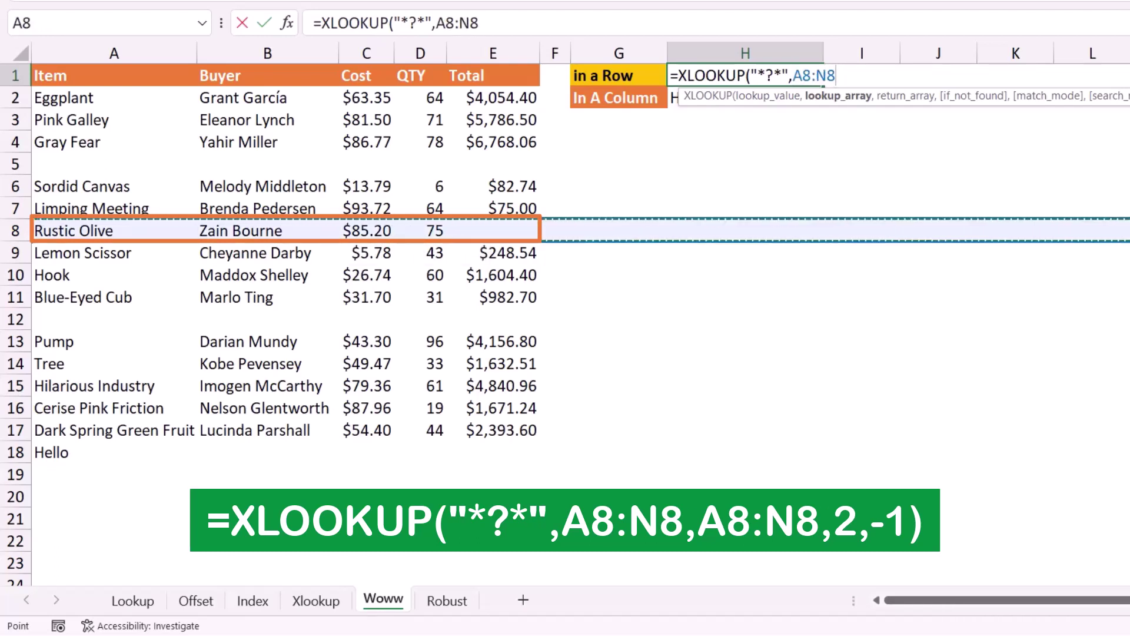
pyautogui.write(',')
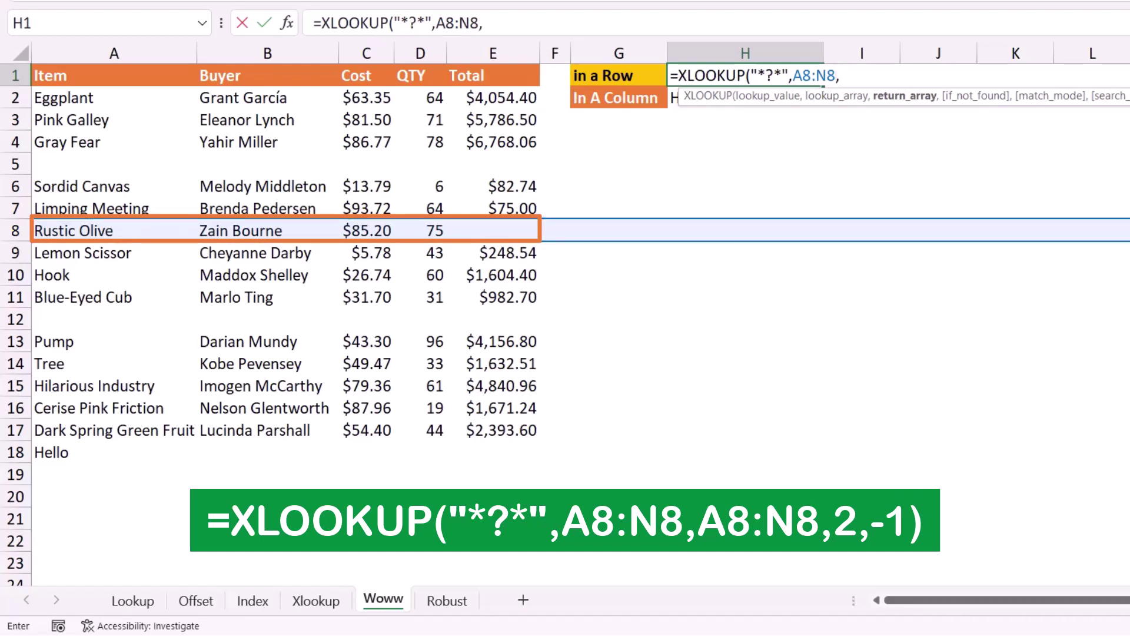
pyautogui.moveTo(71, 230); pyautogui.dragTo(1127, 231)
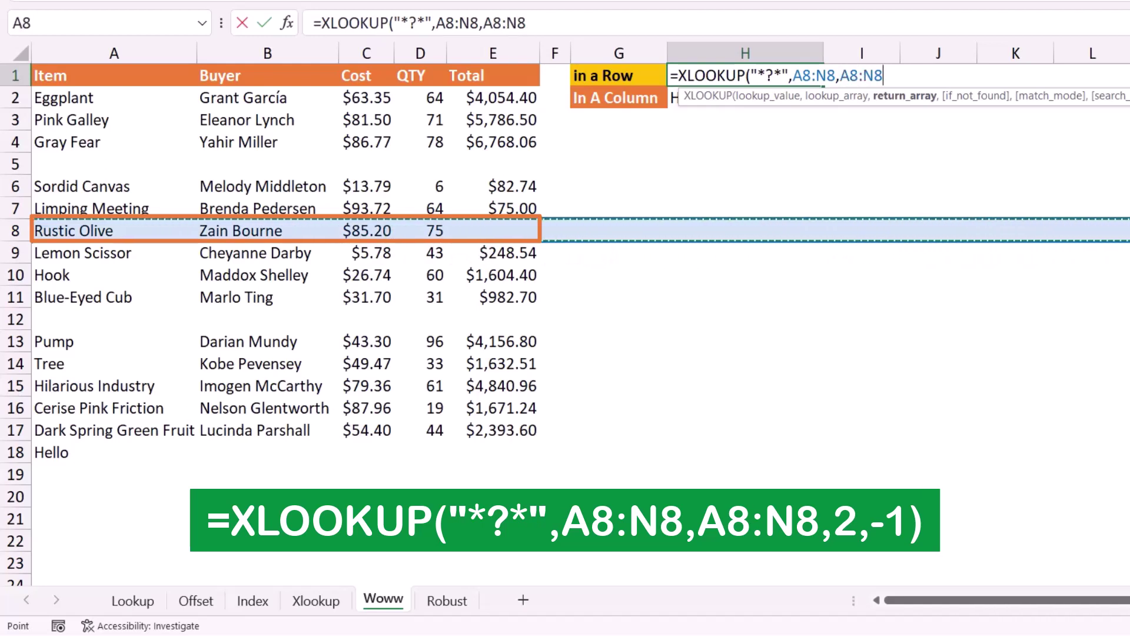
pyautogui.write(',')
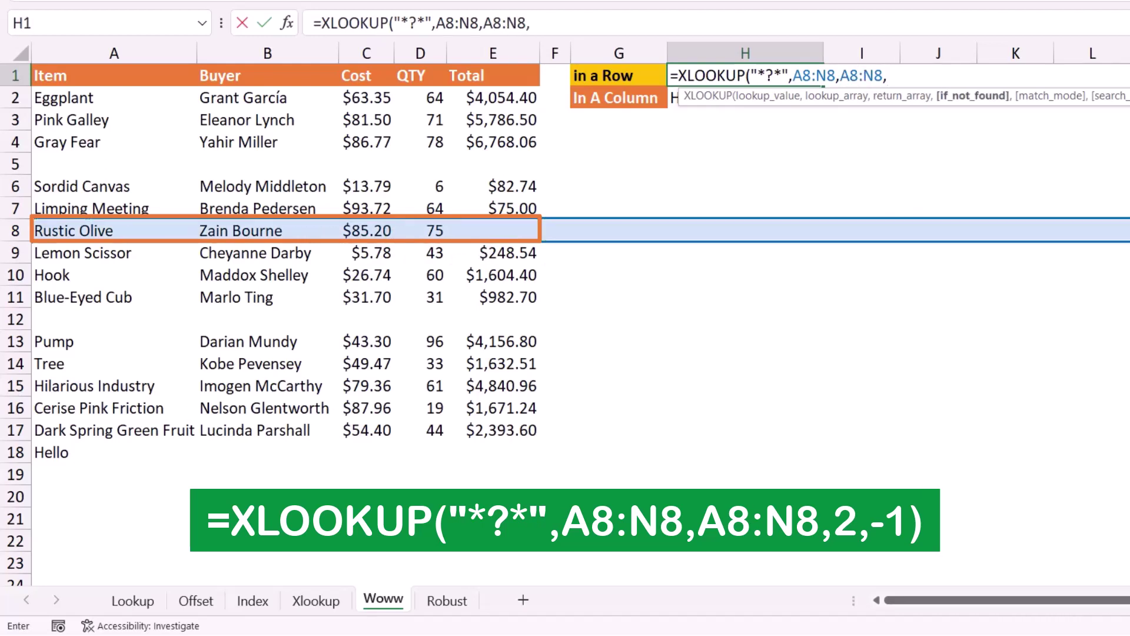
pyautogui.write(',')
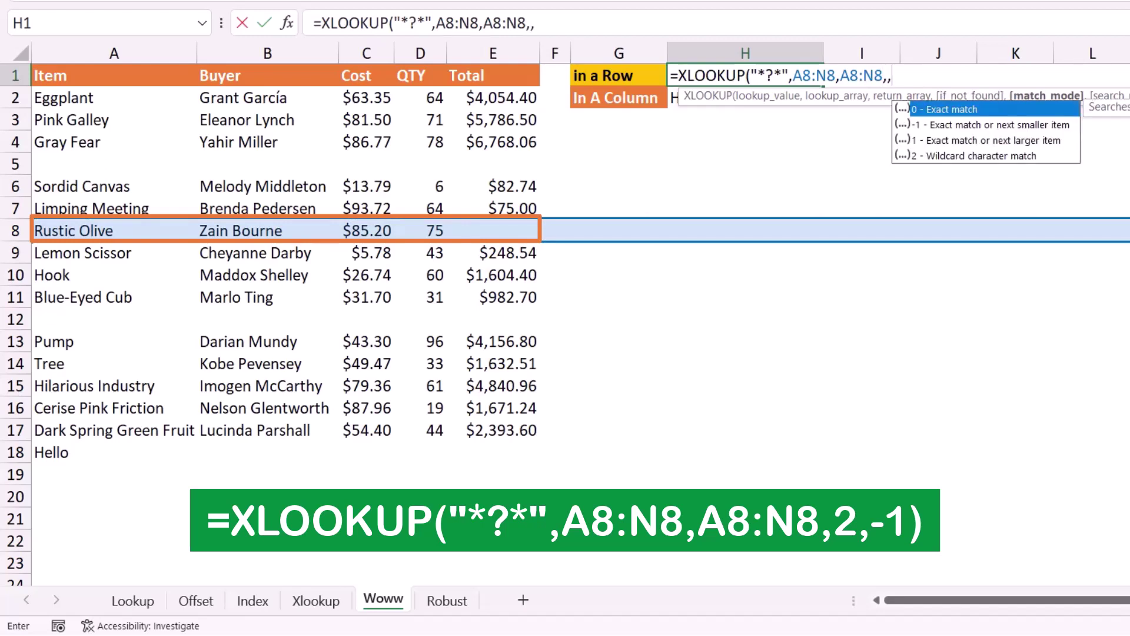
# Step: Complete H1 as =XLOOKUP("*?*",A8:N8,A8:N8,,2,-1), with wildcard match and last-to-first search, and compare its result with B8
pyautogui.press('Down')
pyautogui.press('Down')
pyautogui.press('Down')
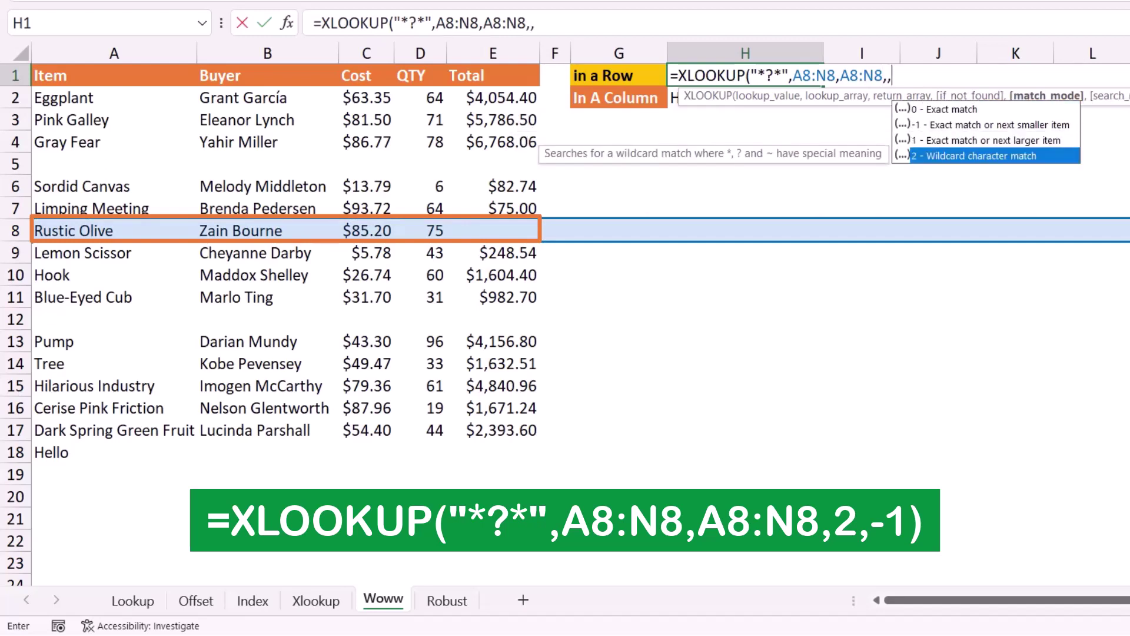
pyautogui.write('2')
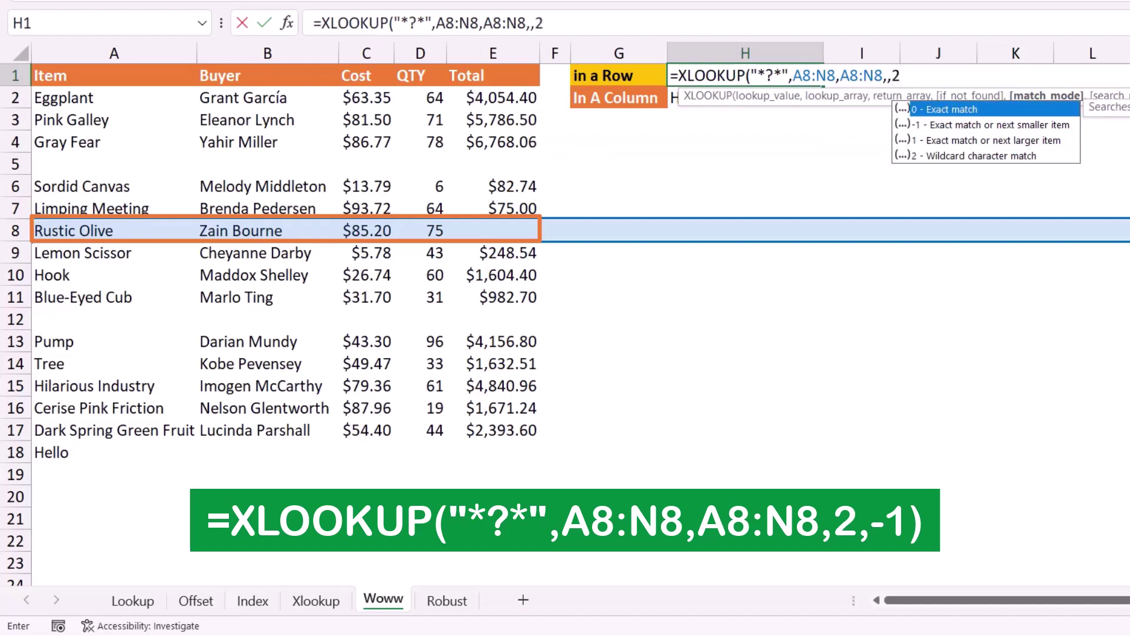
pyautogui.write(',')
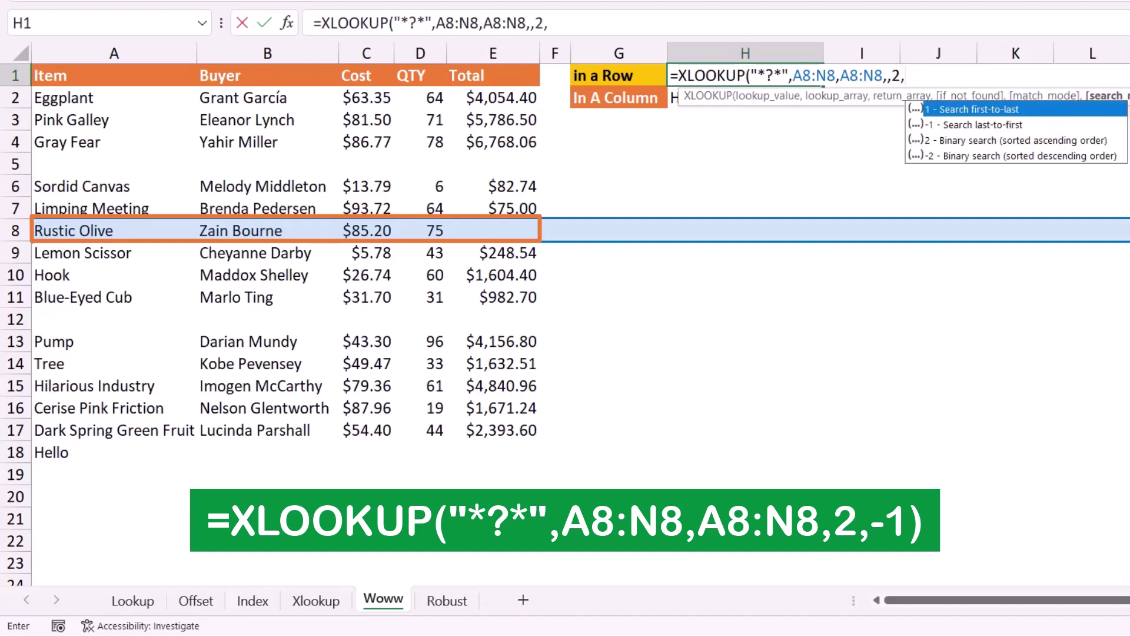
pyautogui.press('Down')
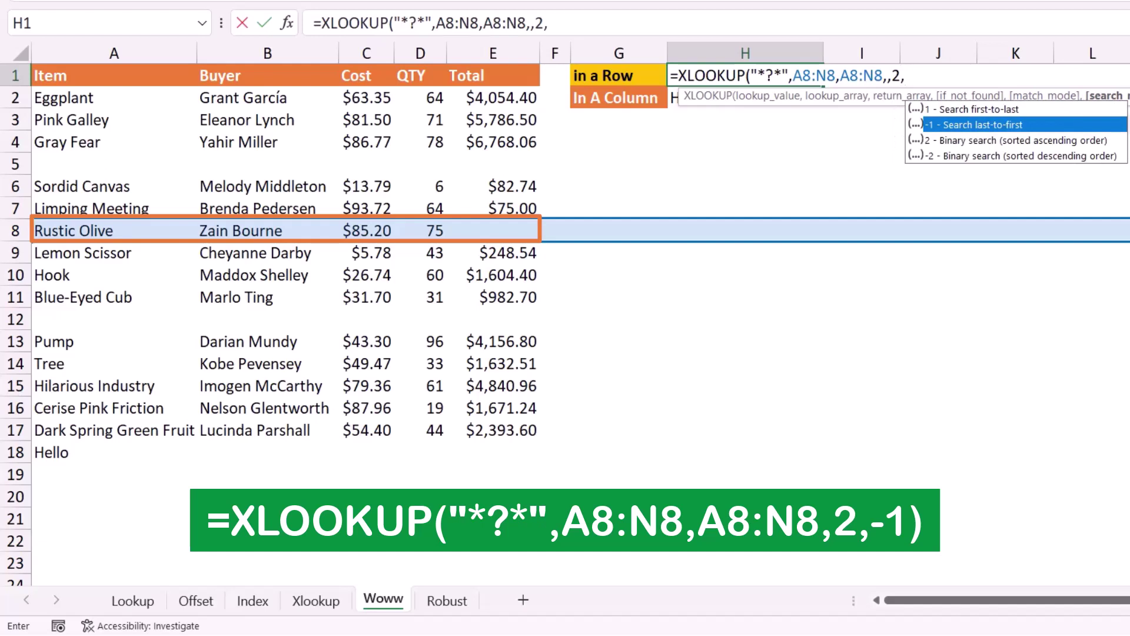
pyautogui.write('-1')
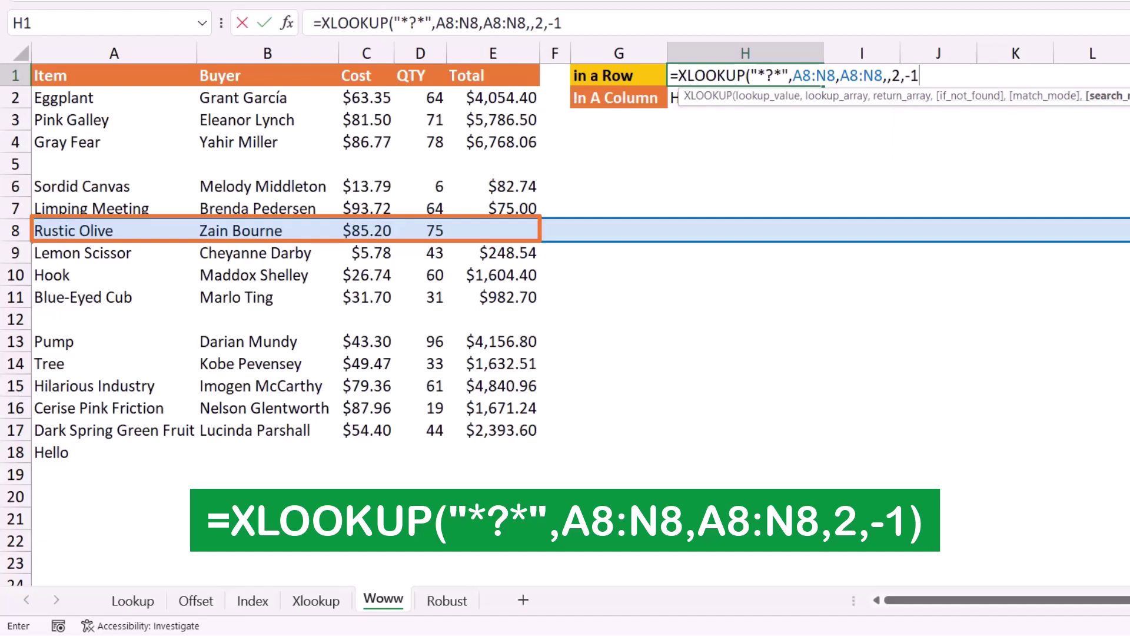
pyautogui.write(')')
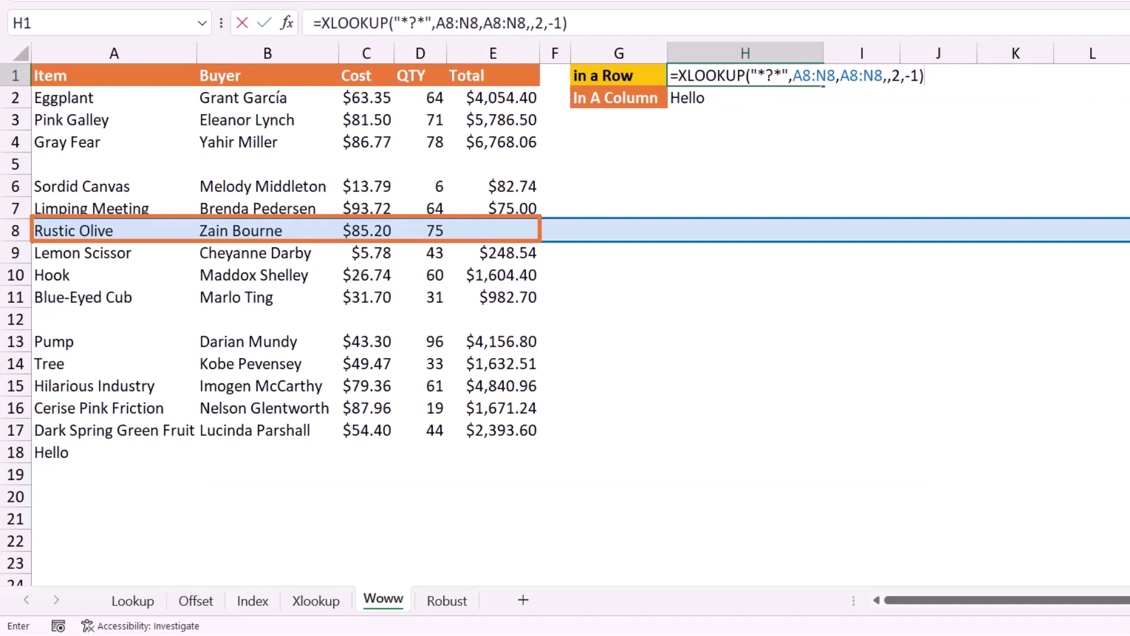
pyautogui.hotkey('ctrl', 'Return')
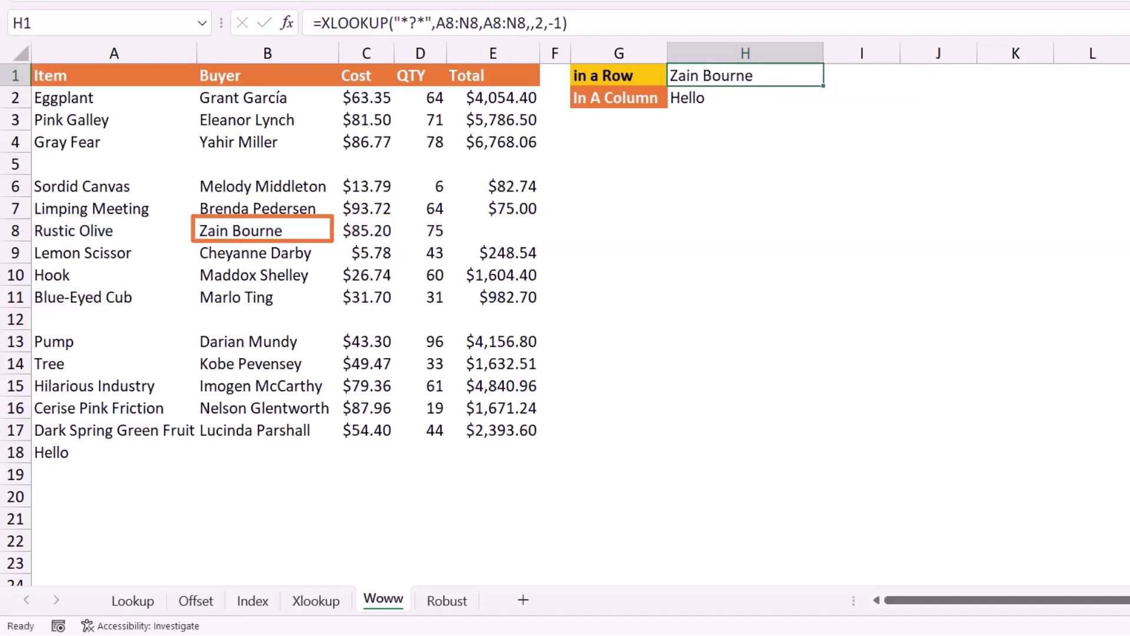
pyautogui.click(267, 230)
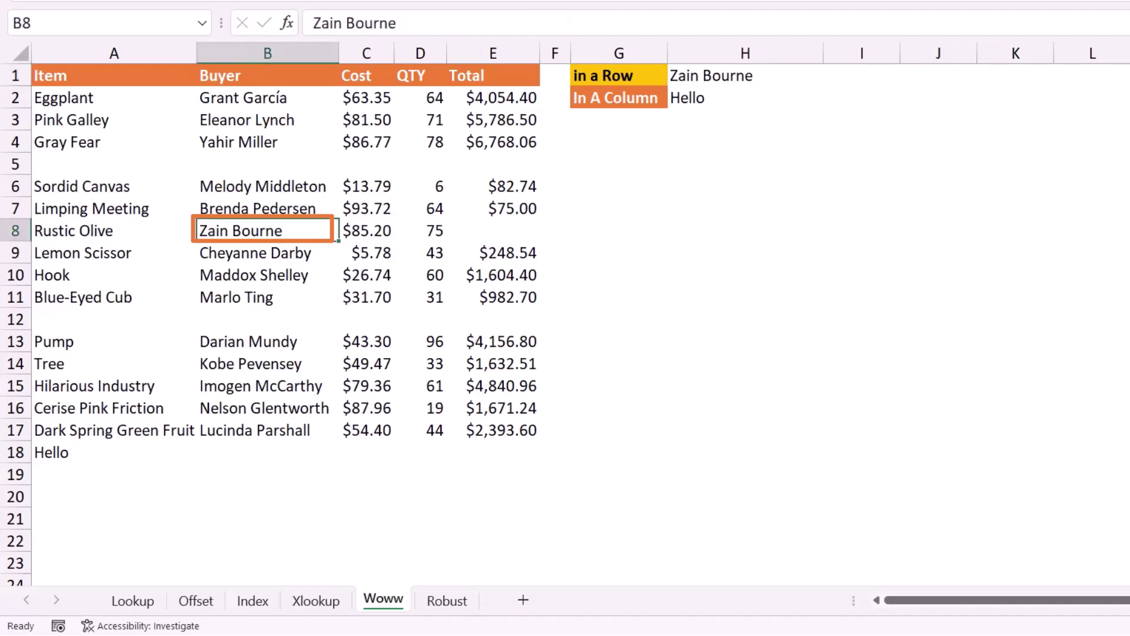
pyautogui.click(745, 75)
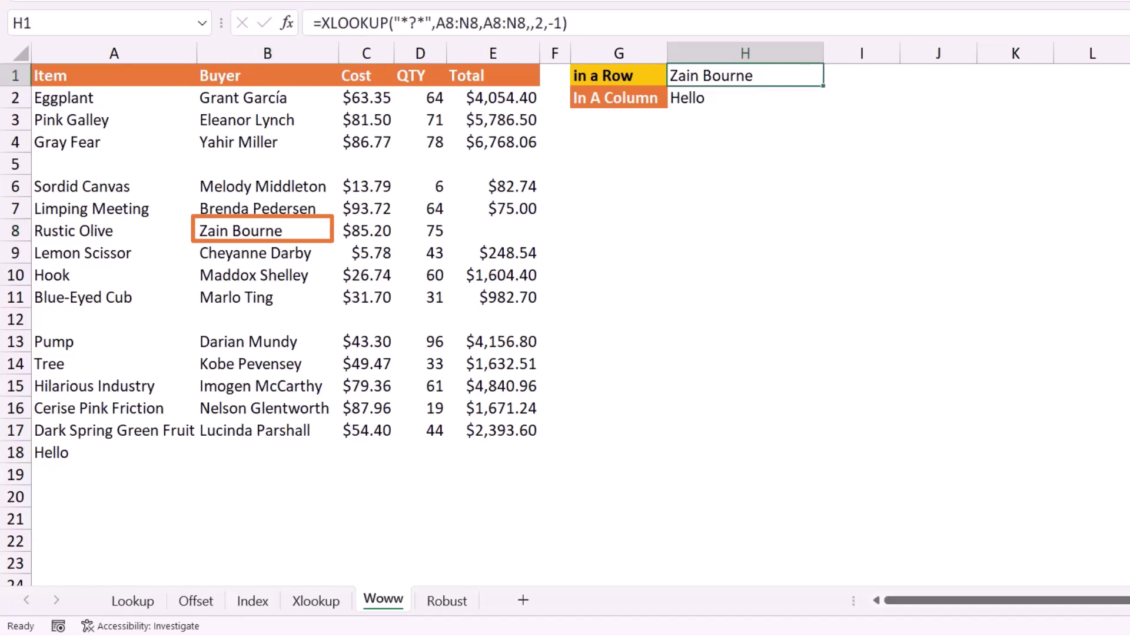
# Step: Wrap the lookup array of the H1 formula in VALUETOTEXT, giving =XLOOKUP("*?*",VALUETOTEXT(A8:N8),A8:N8,,2,-1)
pyautogui.press('F2')
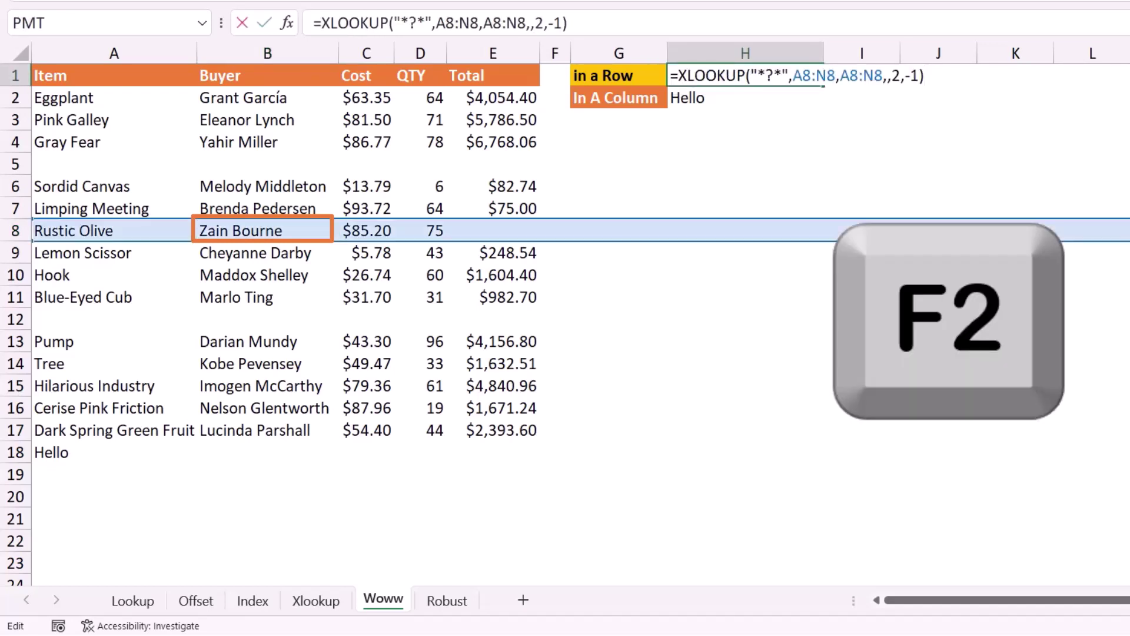
pyautogui.click(793, 76)
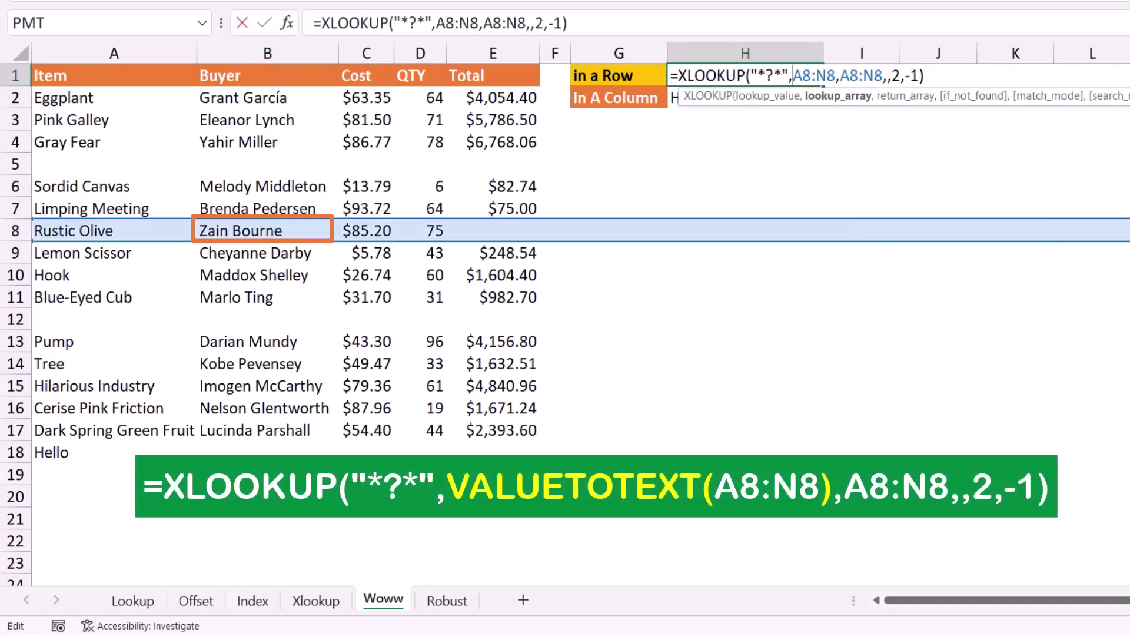
pyautogui.write('Valu')
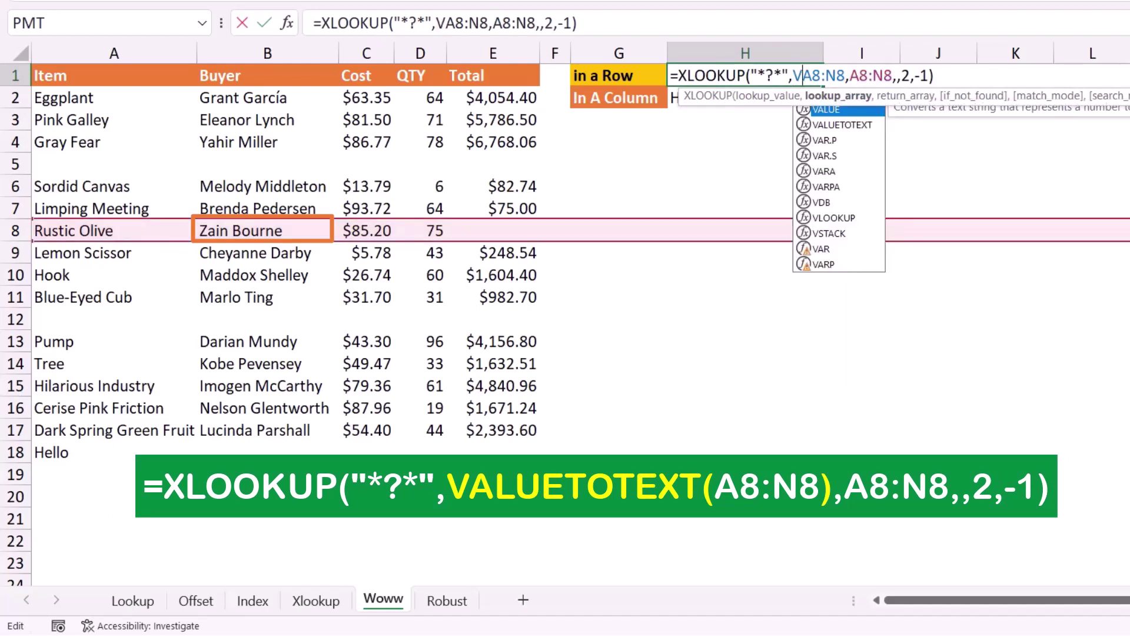
pyautogui.press('Down')
pyautogui.press('Tab')
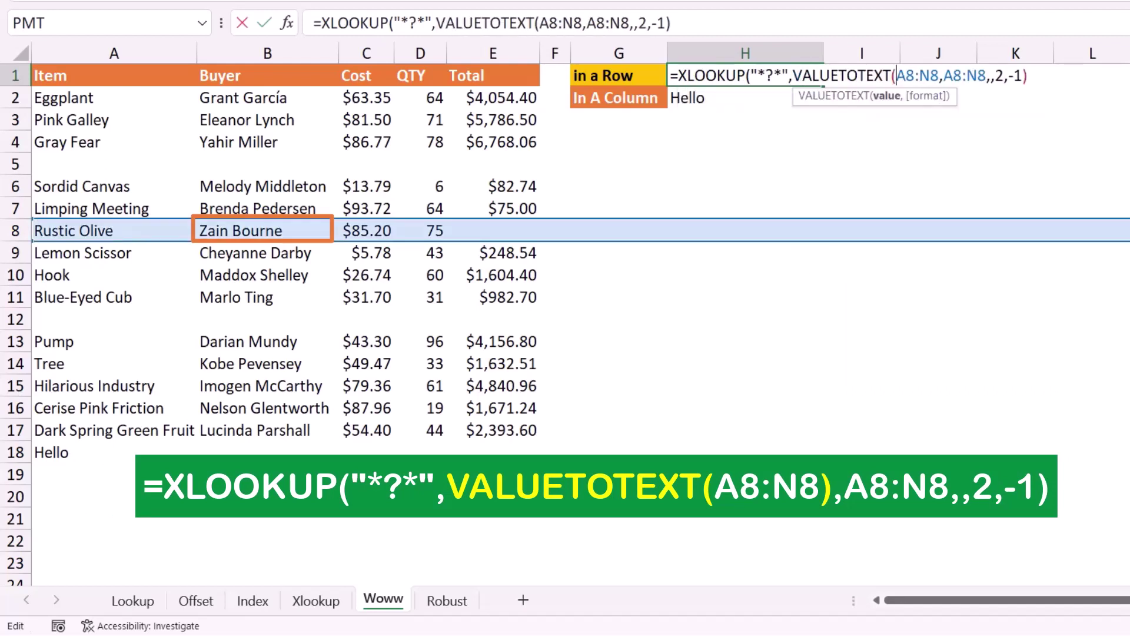
pyautogui.click(940, 75)
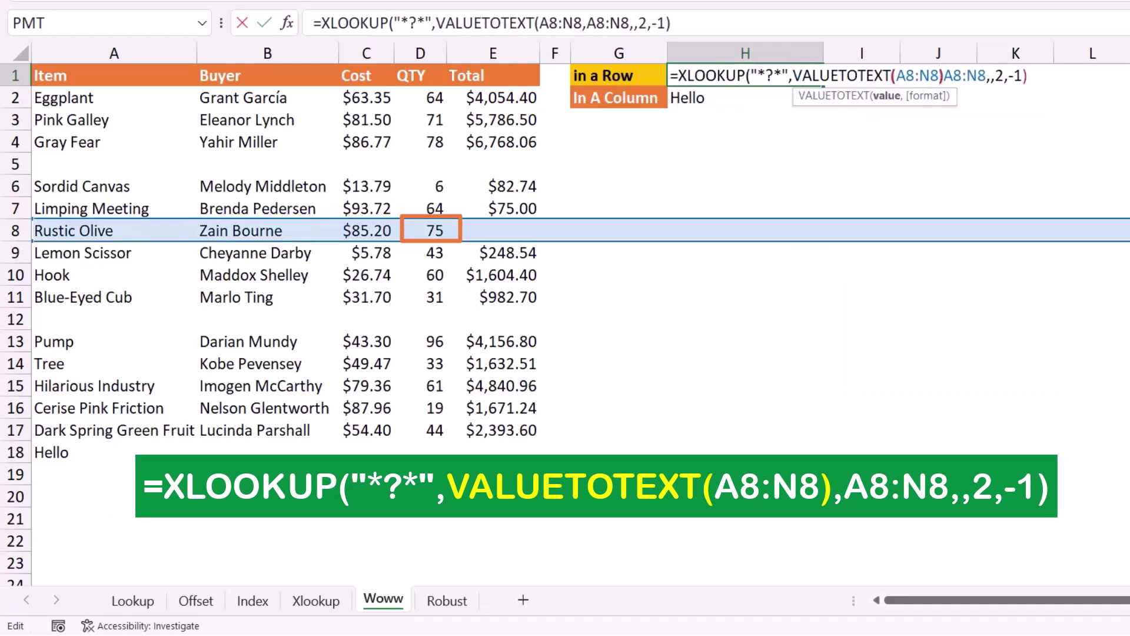
pyautogui.write(')')
pyautogui.press('Return')
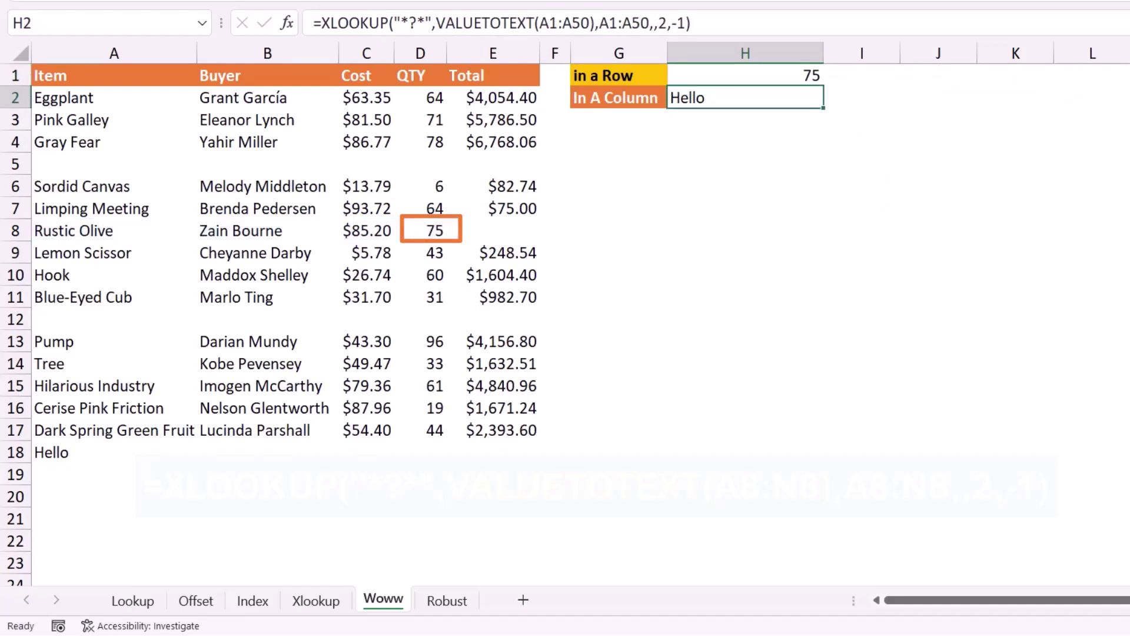
# Step: Test the row formula by entering a person's first name in G8 and the number 954 in H8
pyautogui.click(619, 230)
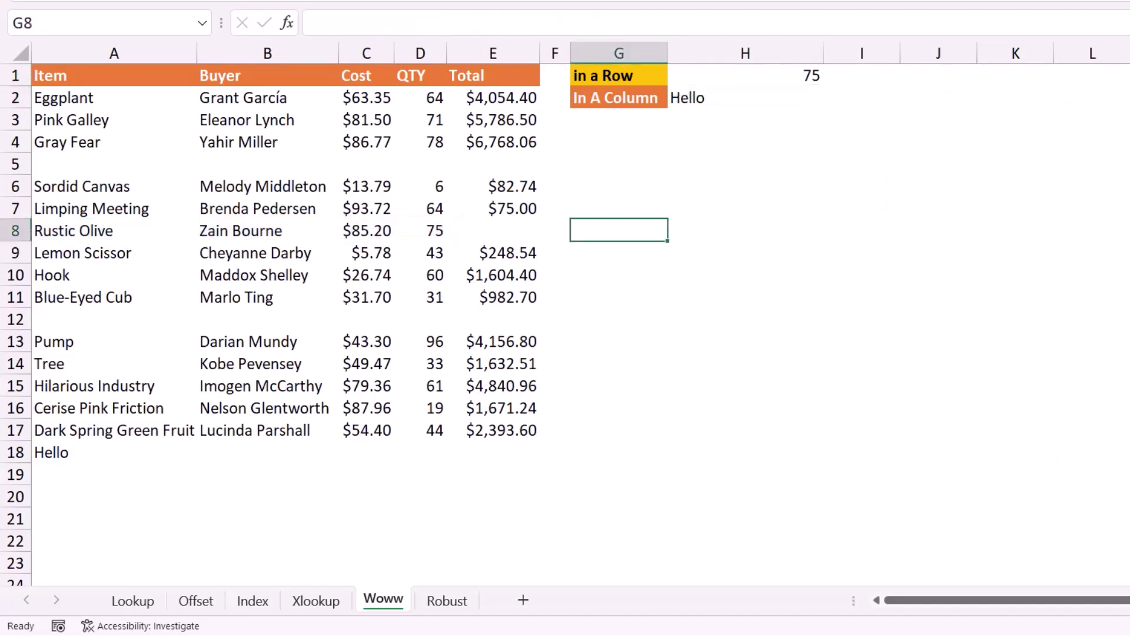
pyautogui.write('Nabil')
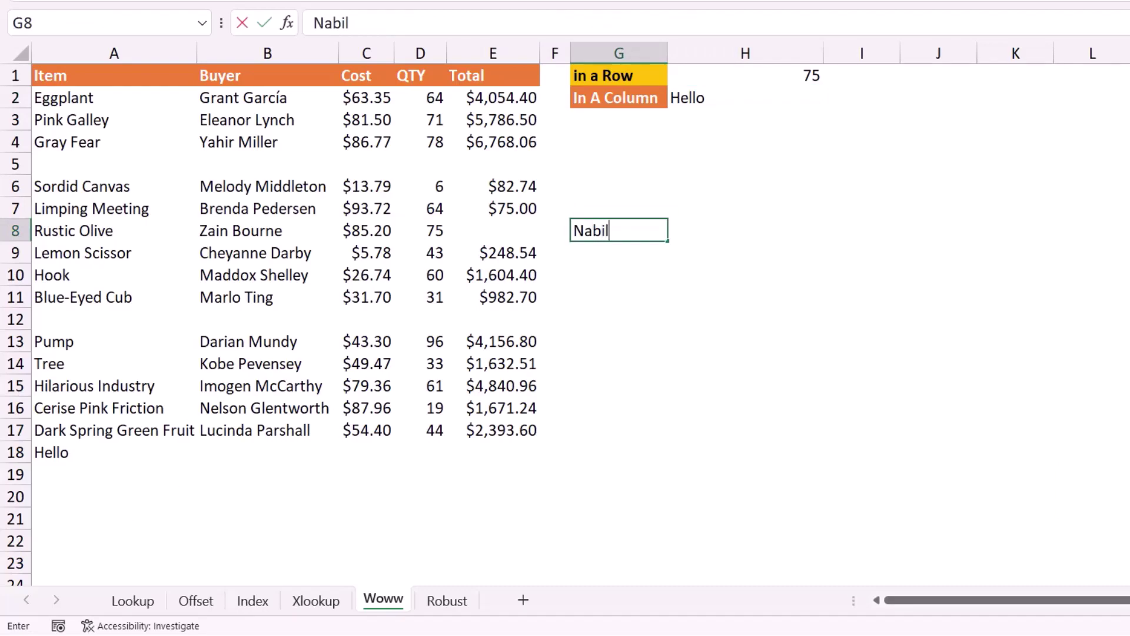
pyautogui.press('Tab')
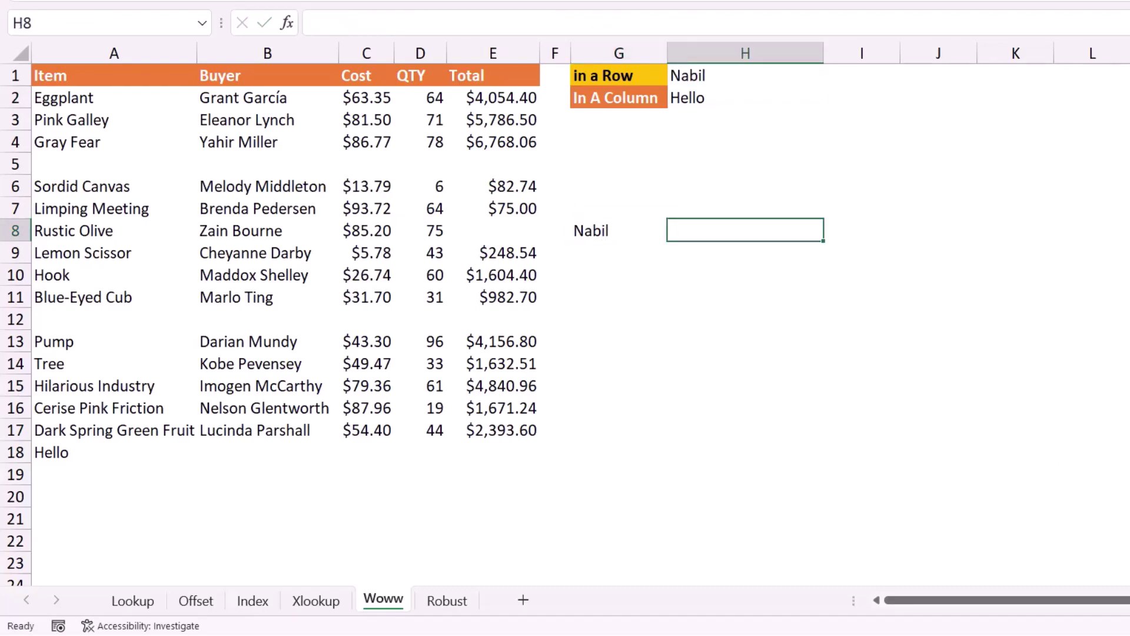
pyautogui.write('954')
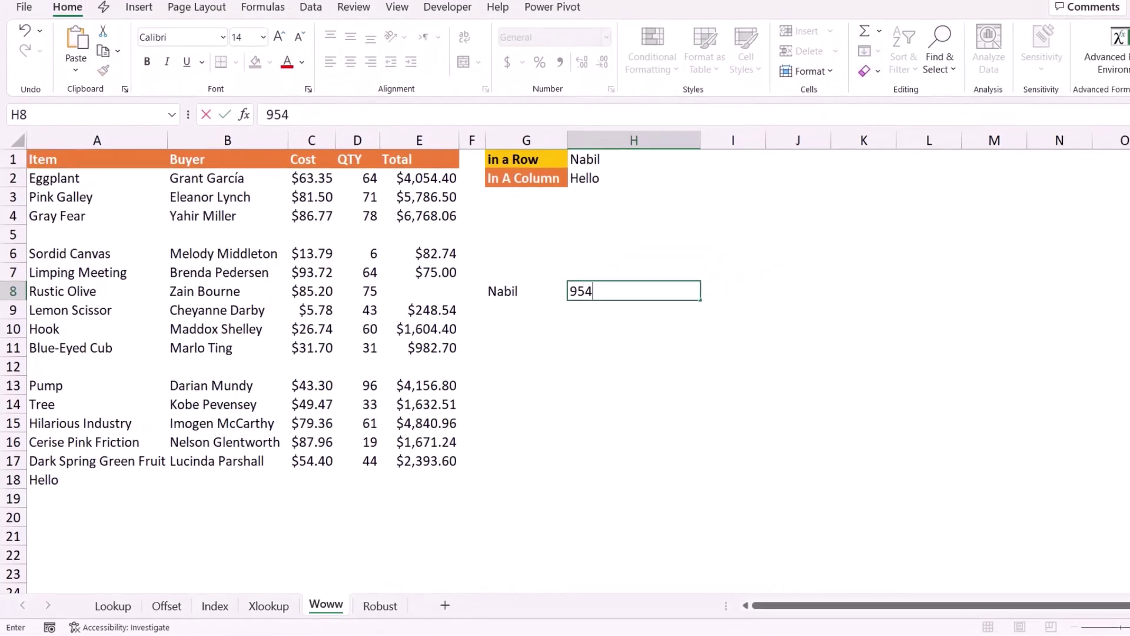
pyautogui.press('Tab')
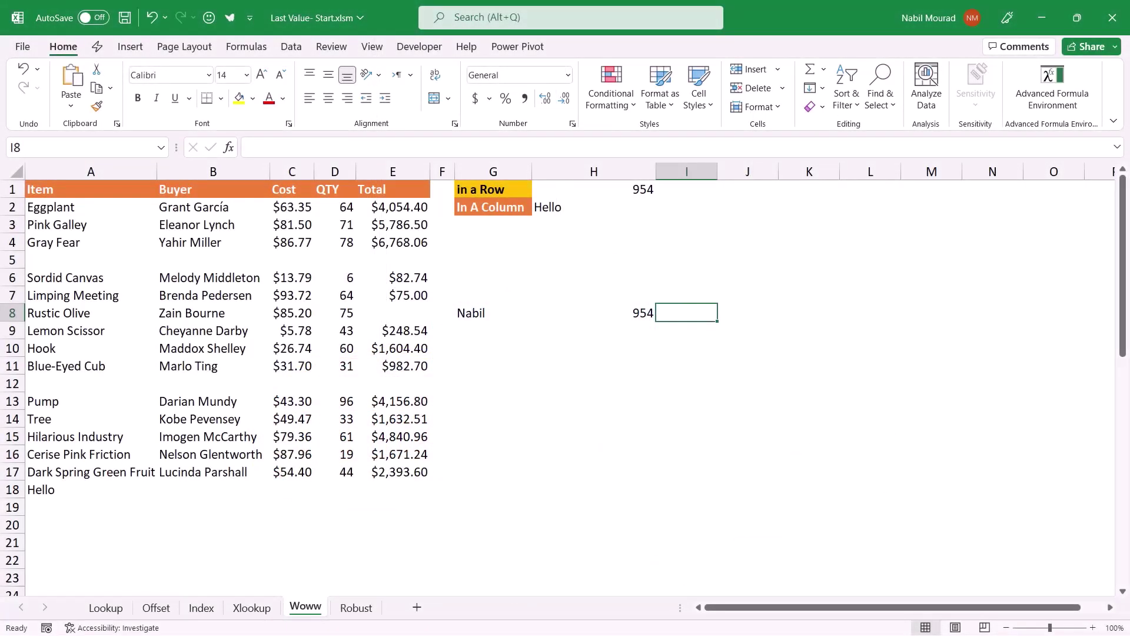
# Step: Open the Robust sheet and examine its transactions list, the Select Client cell and the Last Transaction table
pyautogui.hotkey('ctrl', 'pagedown')
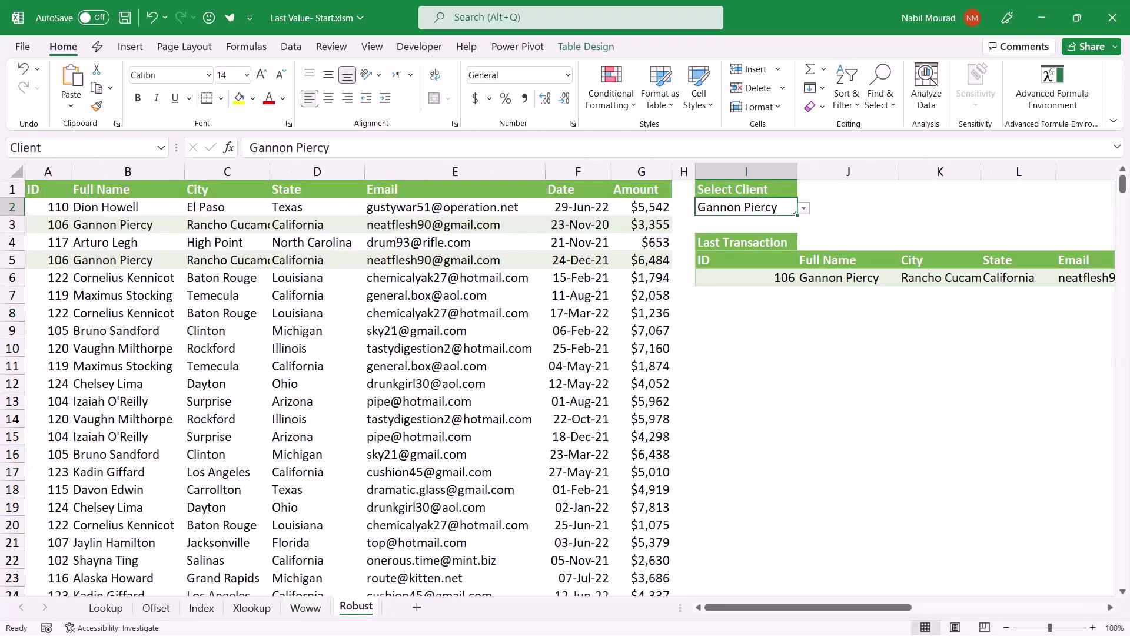
pyautogui.scroll(-3, 558, 387)
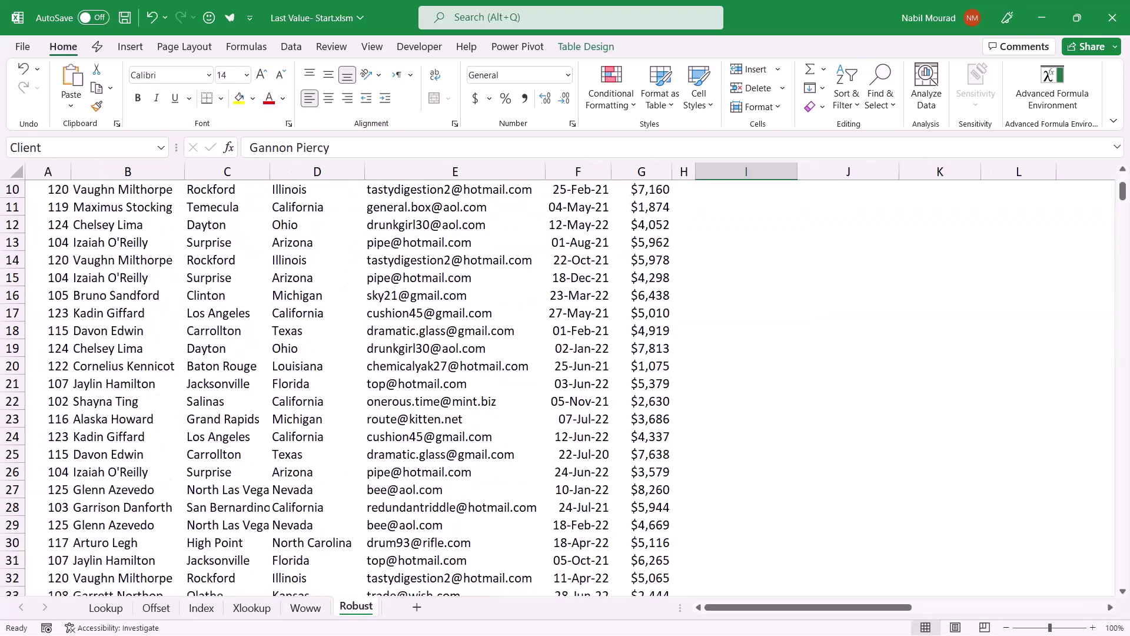
pyautogui.scroll(-20, 335, 387)
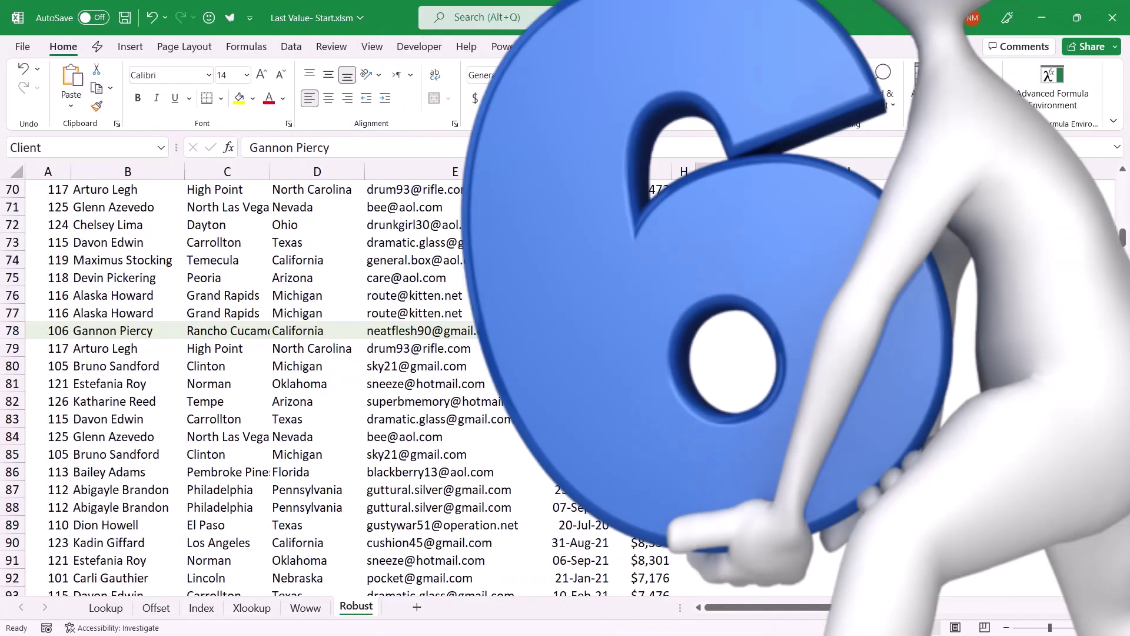
pyautogui.scroll(20, 334, 388)
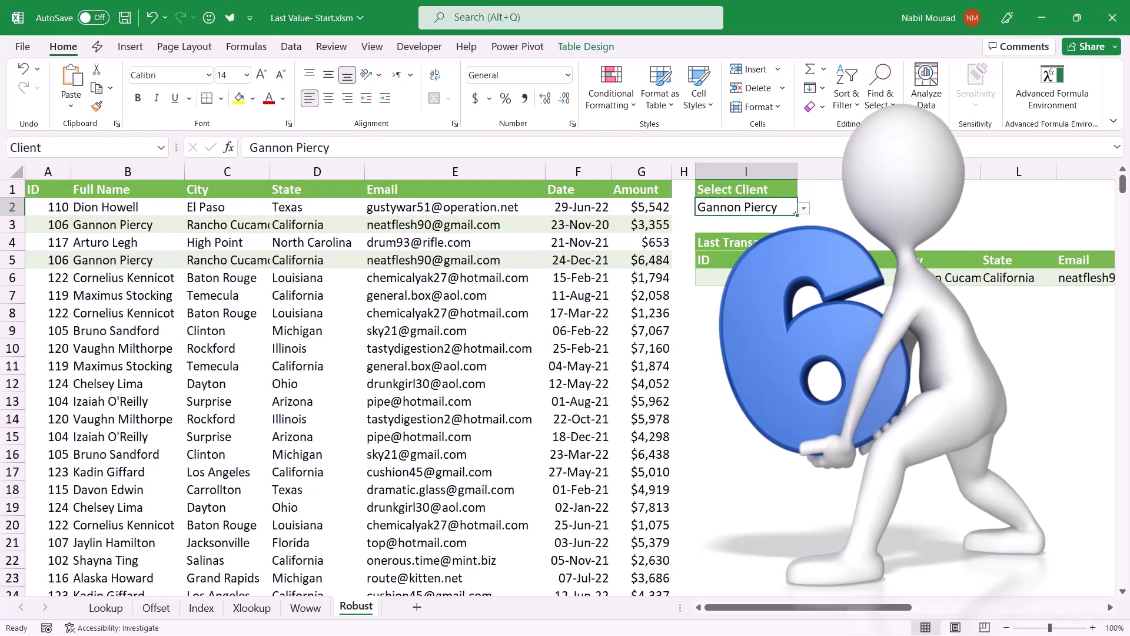
pyautogui.hscroll(5, 571, 372)
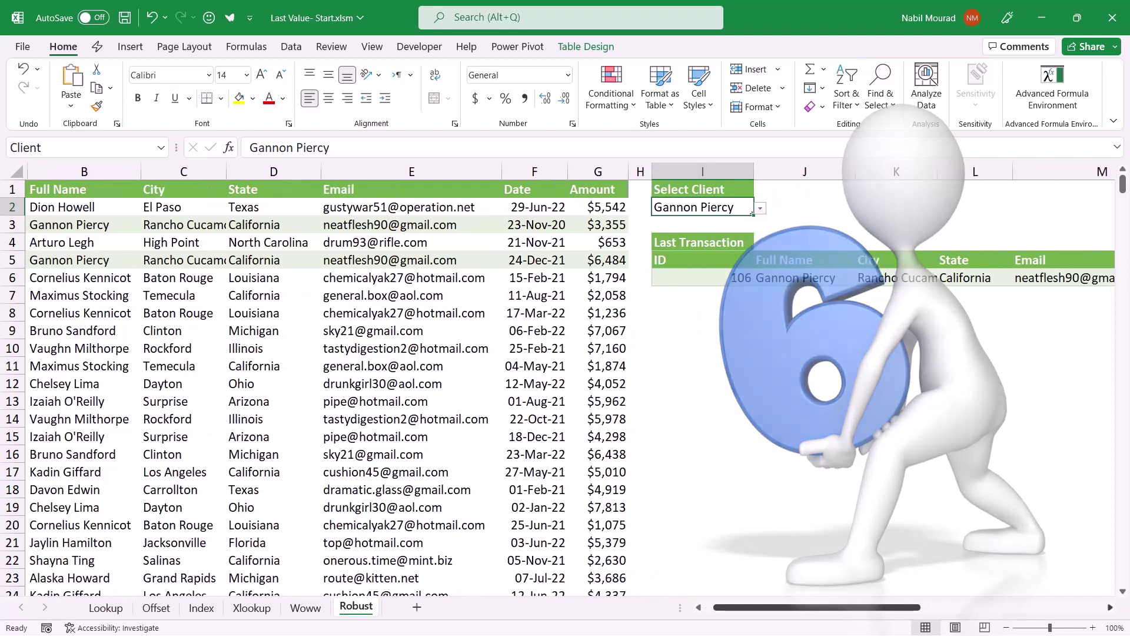
pyautogui.hscroll(1, 571, 372)
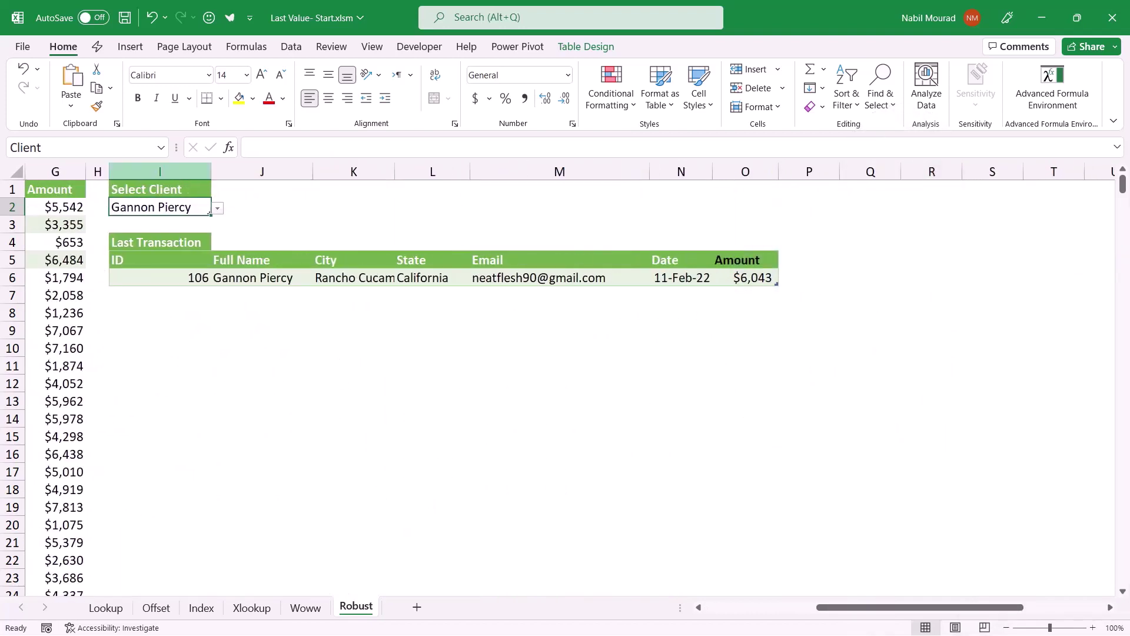
# Step: Test the Select Client cell I2 by choosing the fourth client in its list and, after that, the ninth
pyautogui.click(218, 209)
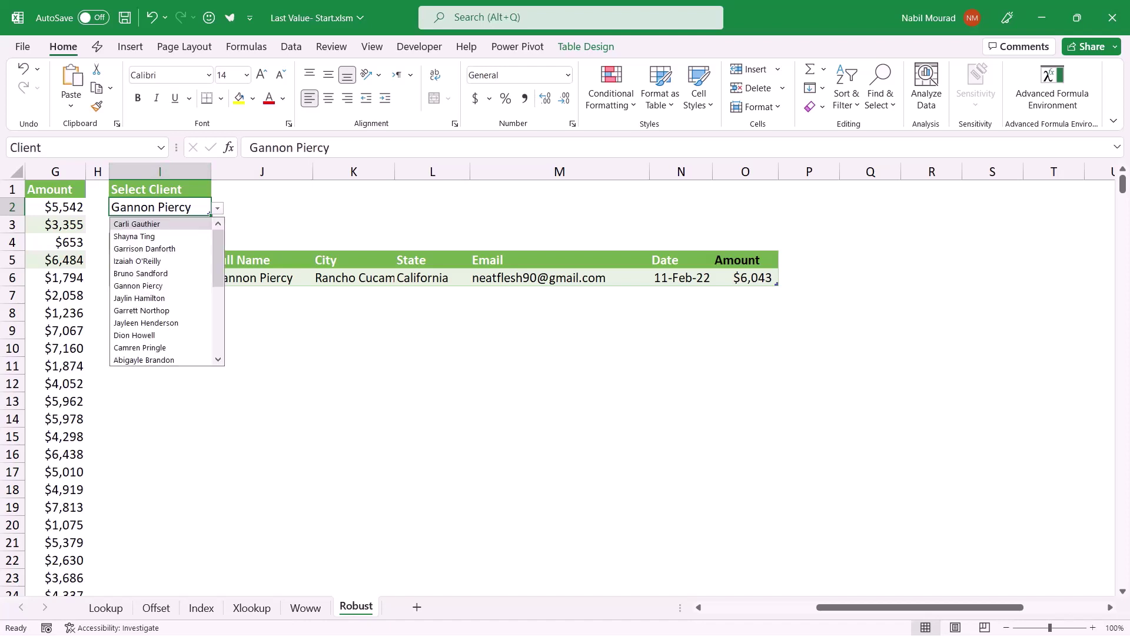
pyautogui.click(138, 261)
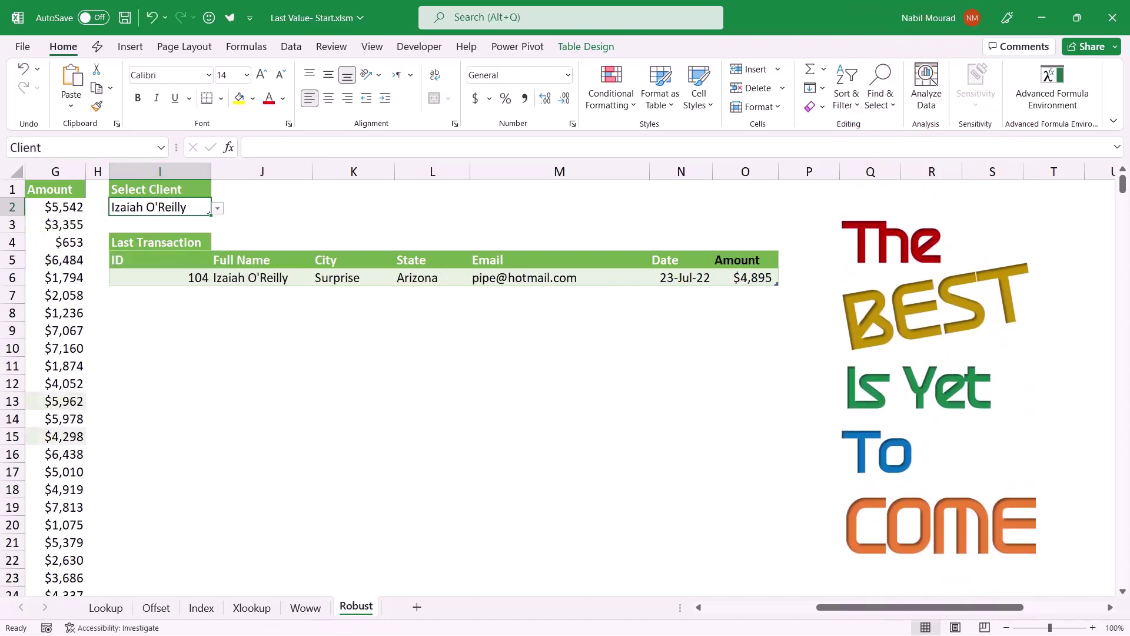
pyautogui.hotkey('alt', 'Down')
pyautogui.press('Down')
pyautogui.press('Down')
pyautogui.press('Down')
pyautogui.press('Down')
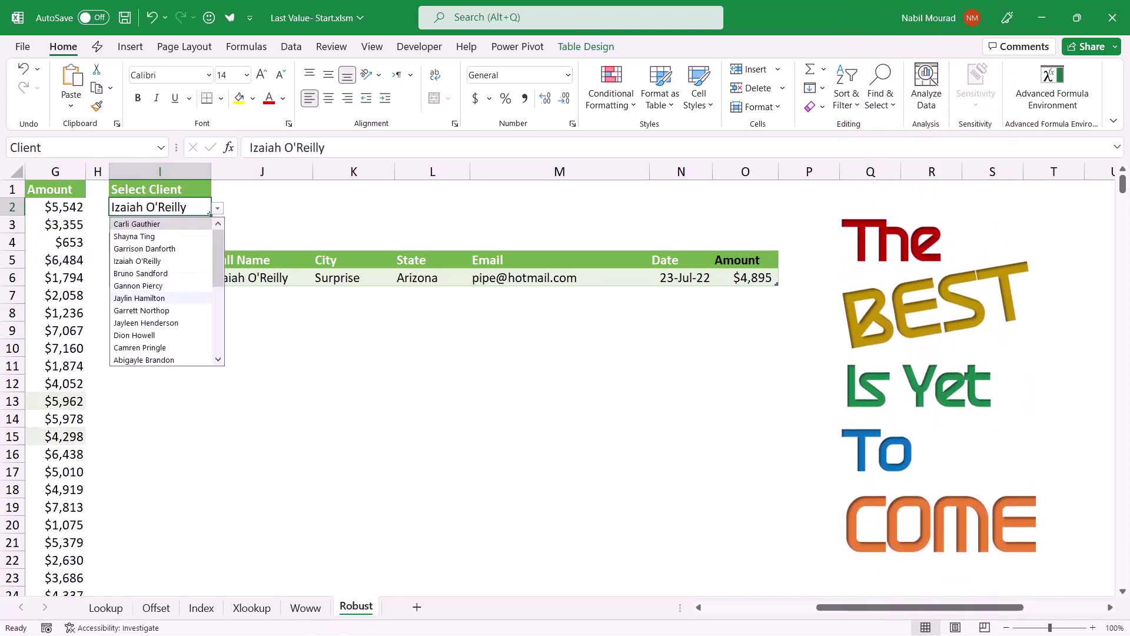
pyautogui.press('Return')
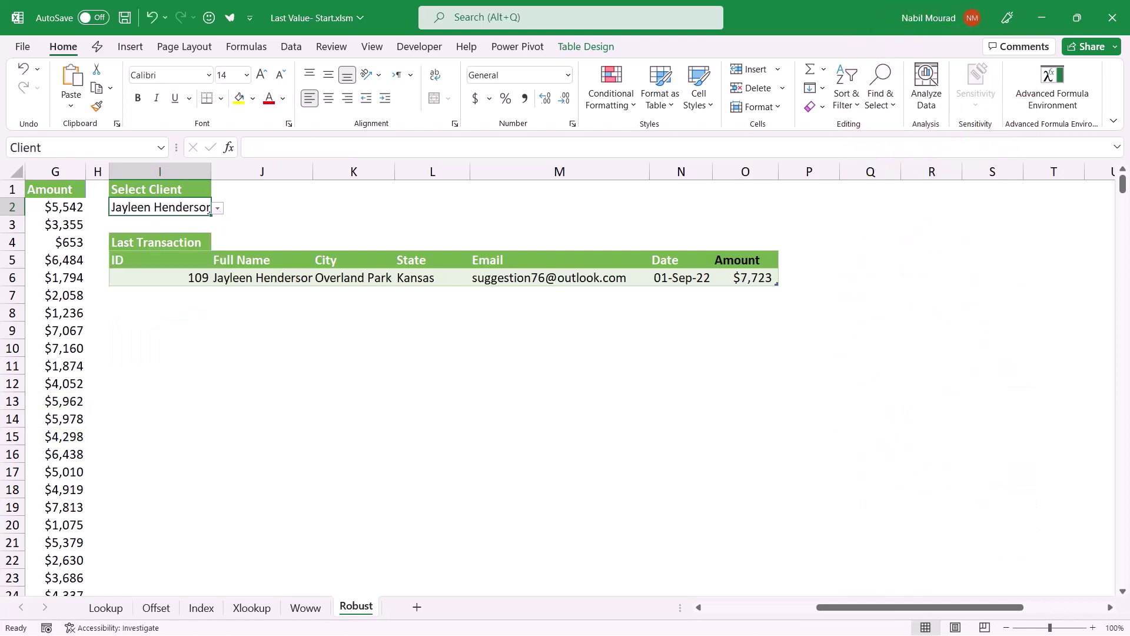